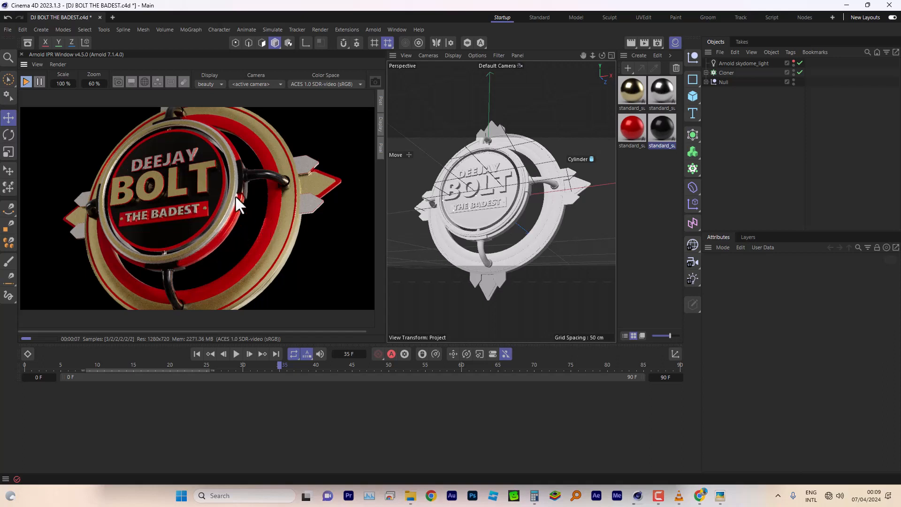
Stop the live Arnold IPR render and switch to the Standard layout with the whole emblem in view
left_click(26, 81)
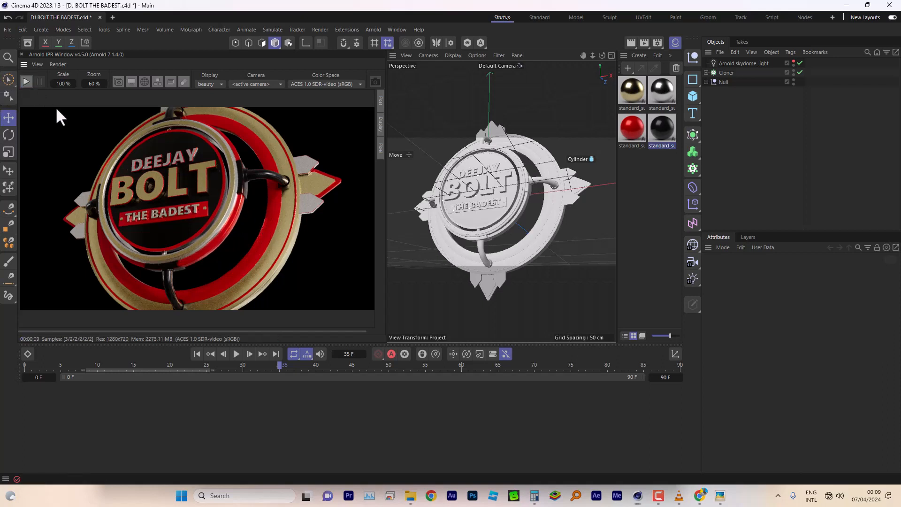
left_click(539, 17)
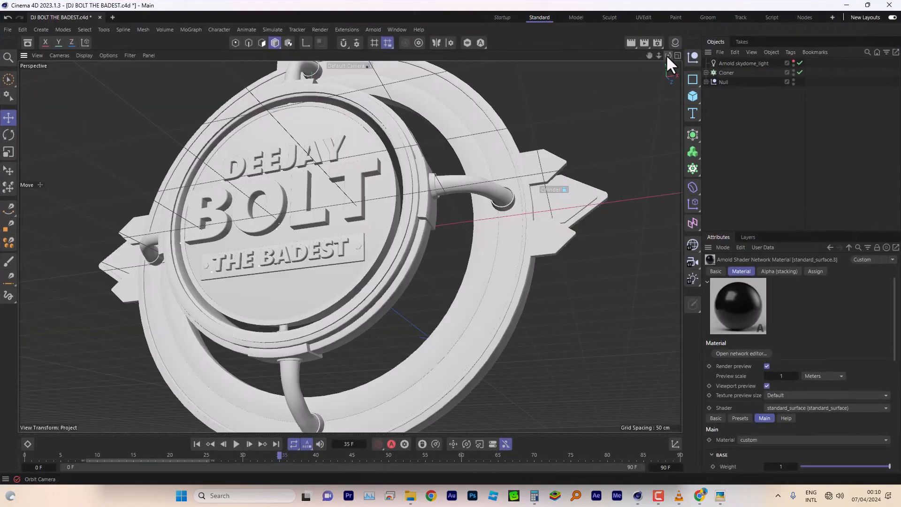
mouse_move(658, 55)
left_mouse_down()
mouse_move(629, 61)
mouse_move(668, 65)
left_mouse_up()
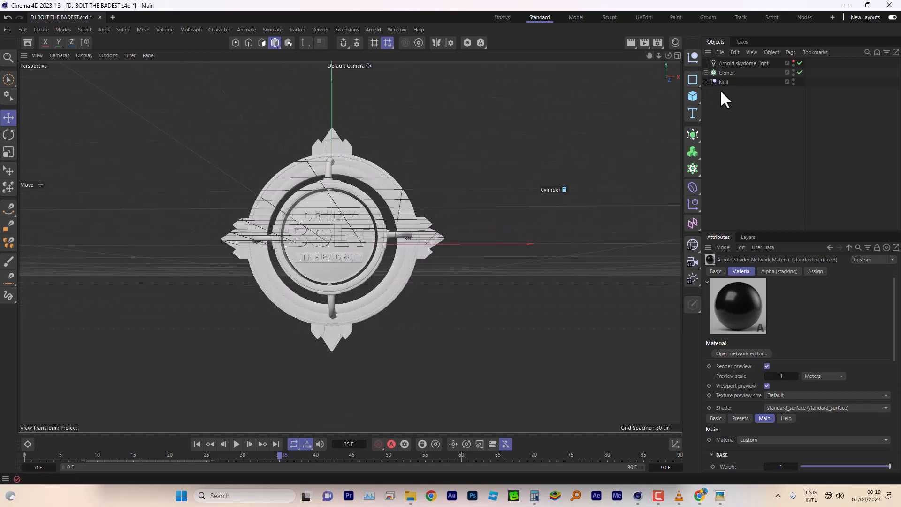
Group the Cloner and the Null together and rename the new group "main"
left_click_drag(720, 95, 730, 71)
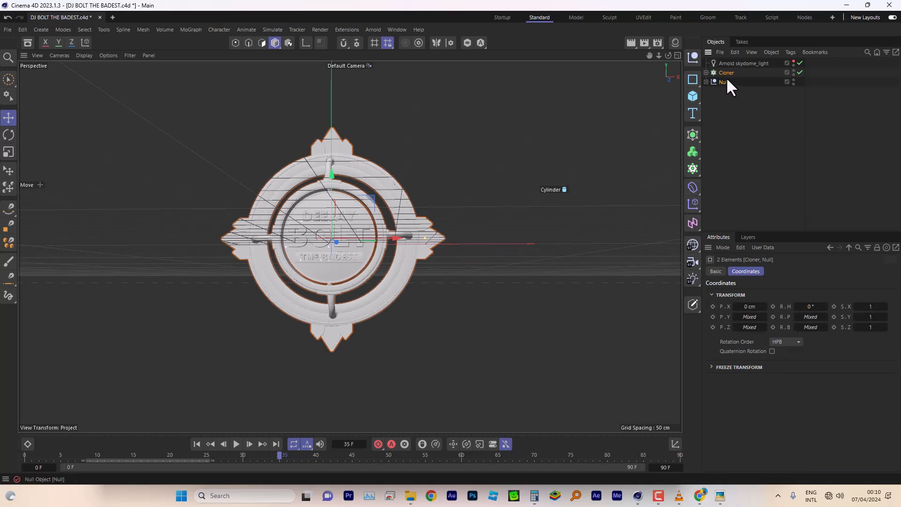
key("alt+g")
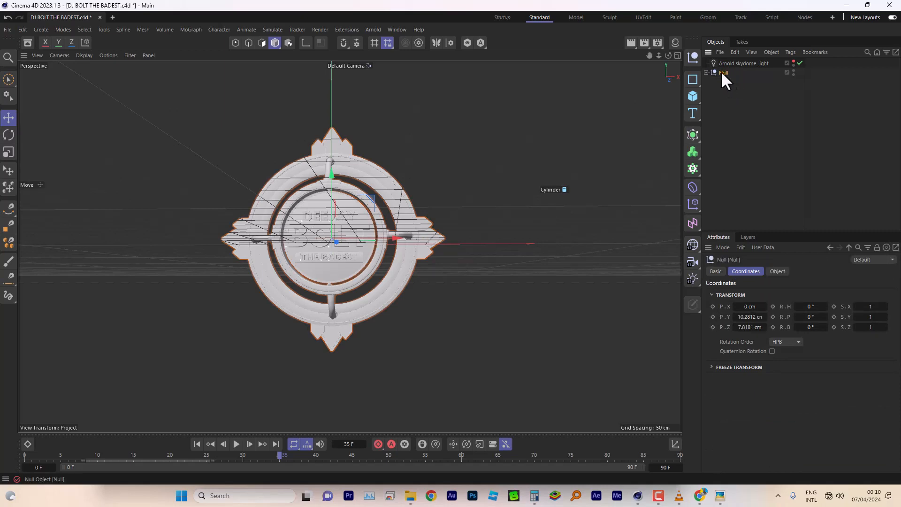
double_click(723, 72)
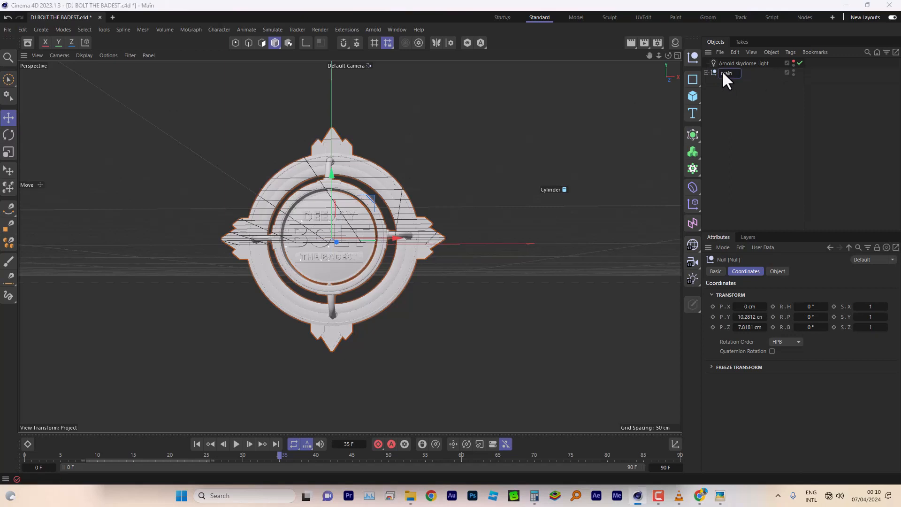
type("main")
left_click(725, 89)
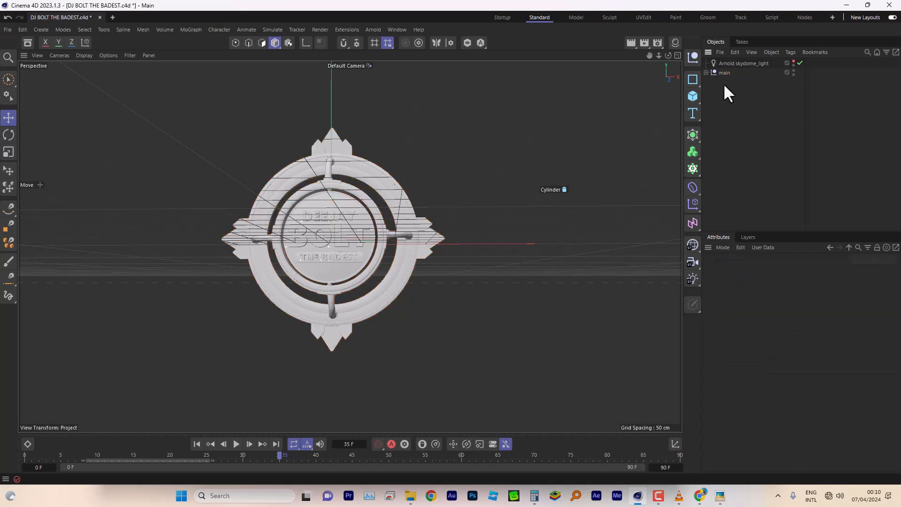
Add a MoGraph Fracture object and make the main group its child
left_click(725, 74)
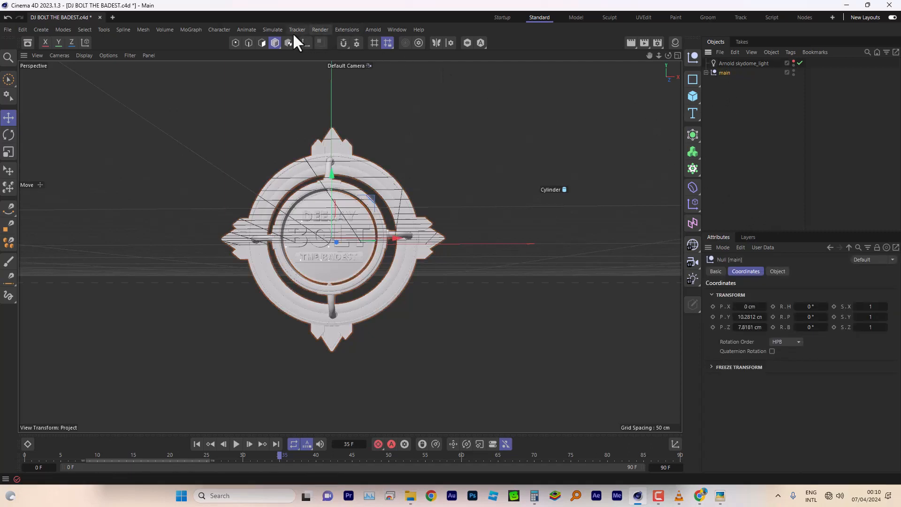
left_click(191, 29)
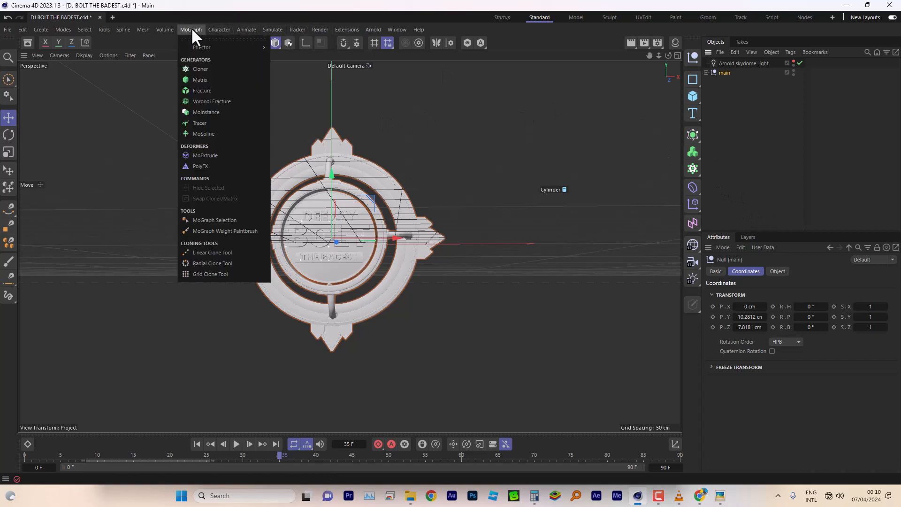
mouse_move(197, 47)
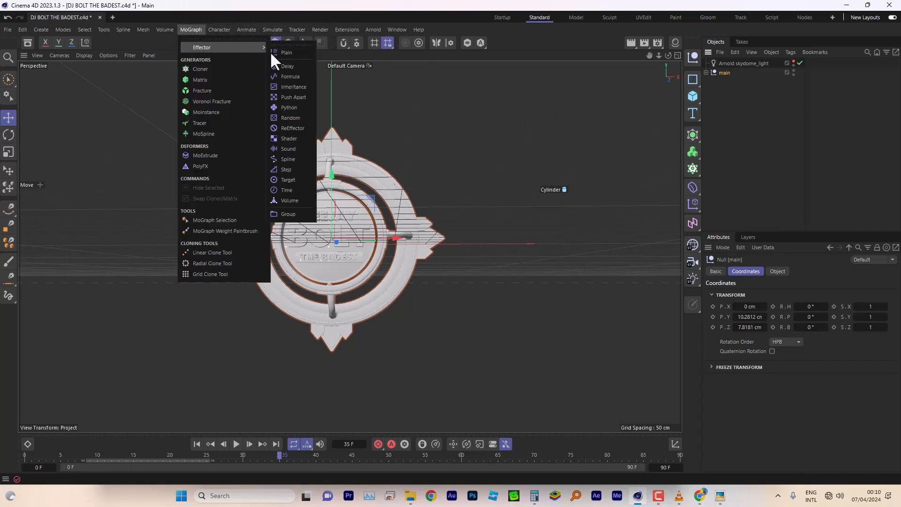
left_click(203, 90)
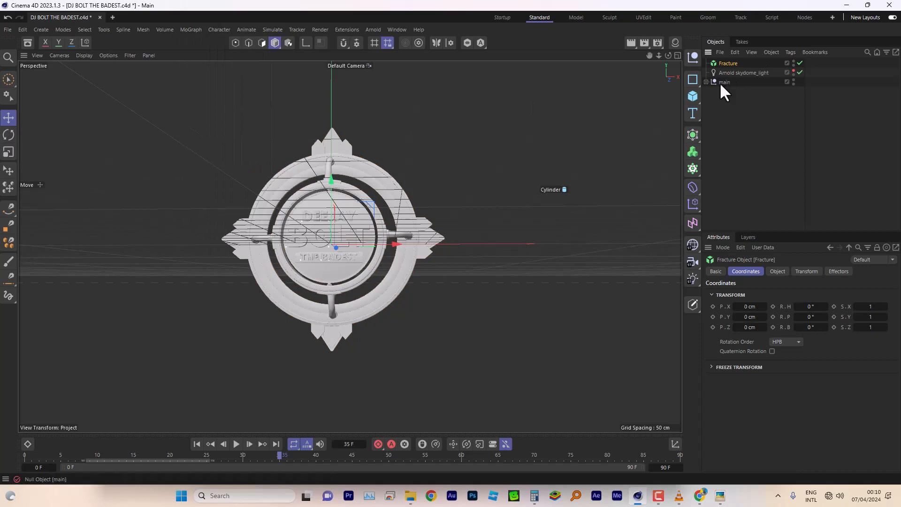
left_click_drag(719, 82, 728, 62)
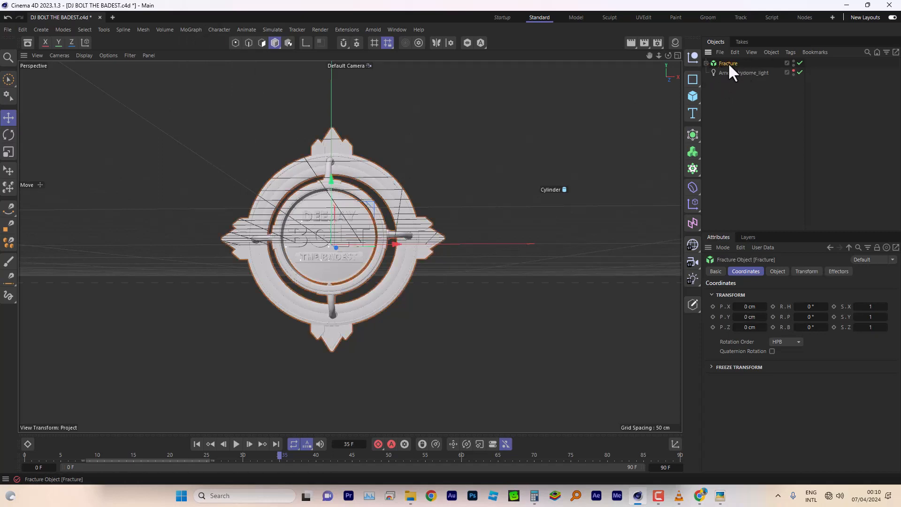
Rename the Fracture object "main"
double_click(729, 64)
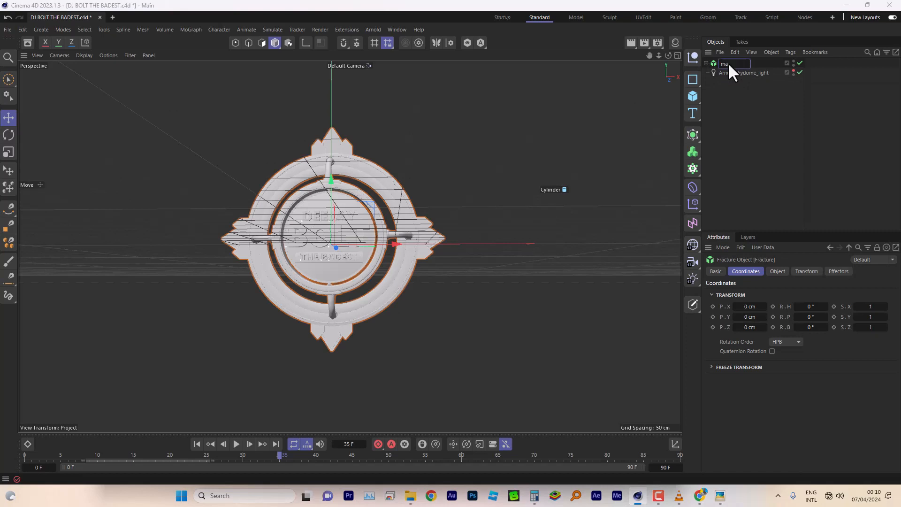
type("main")
left_click(730, 116)
Apply a Plain effector to the main Fracture object and set its Y position offset to 0 cm
left_click(724, 64)
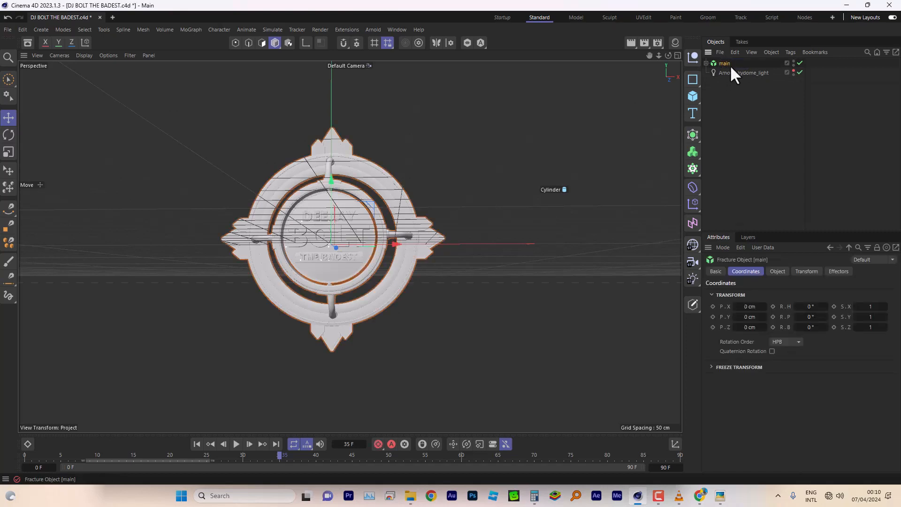
left_click(191, 28)
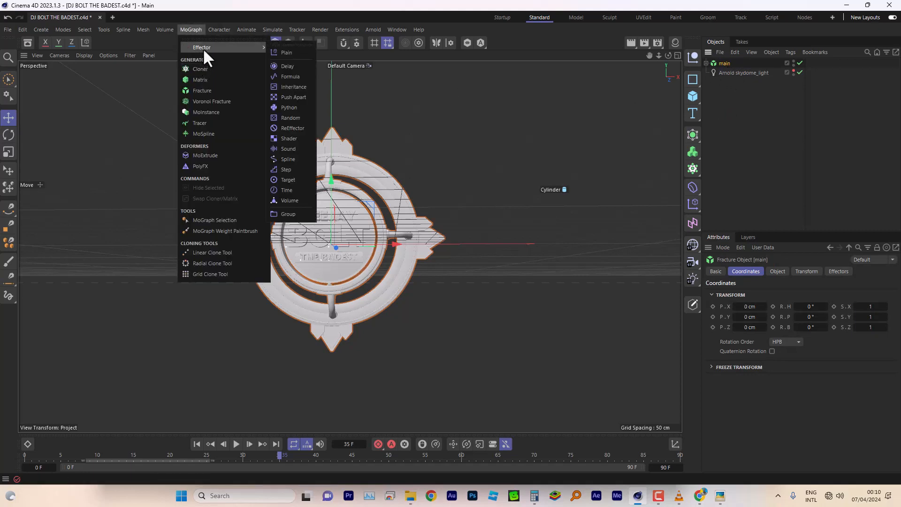
left_click(284, 52)
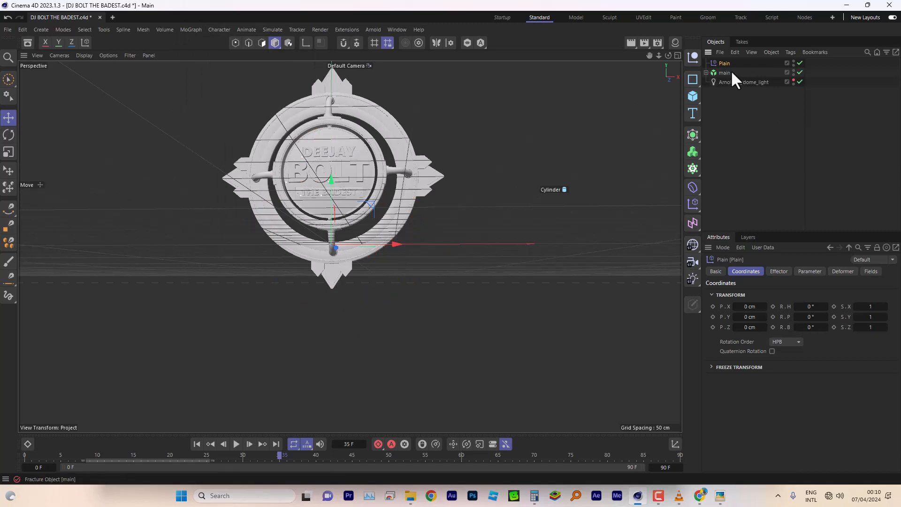
left_click(809, 271)
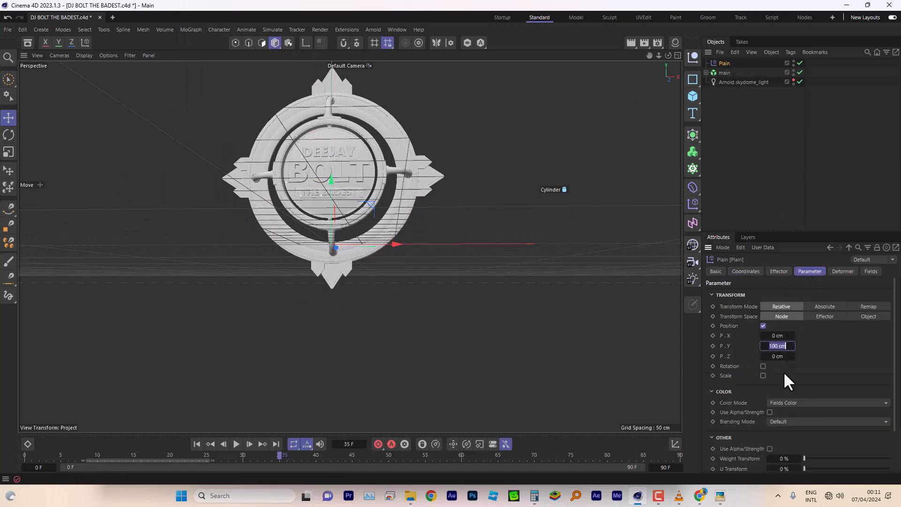
type("0")
left_click(777, 357)
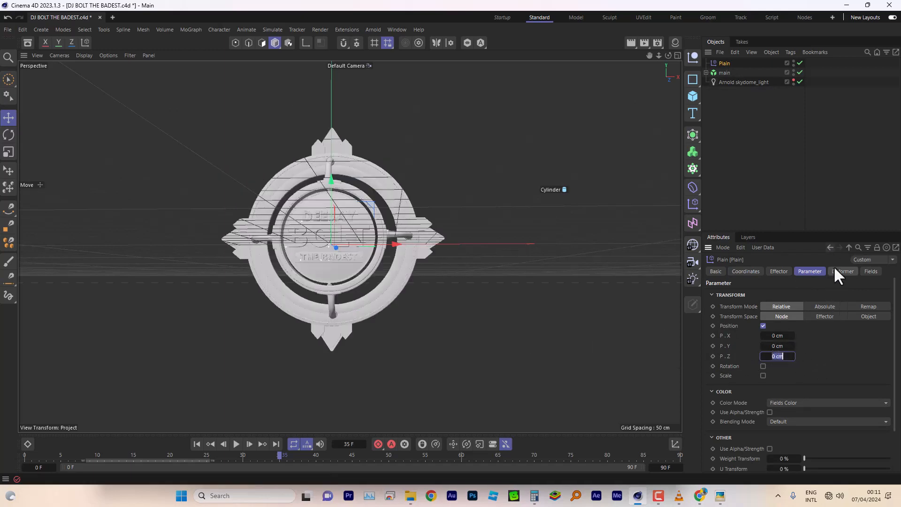
Add a Linear Field to the Plain effector
left_click(778, 273)
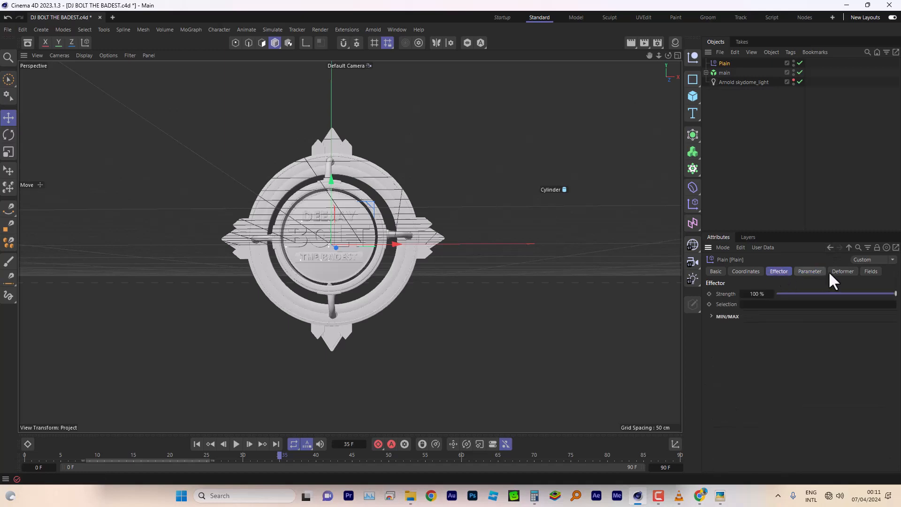
left_click(869, 272)
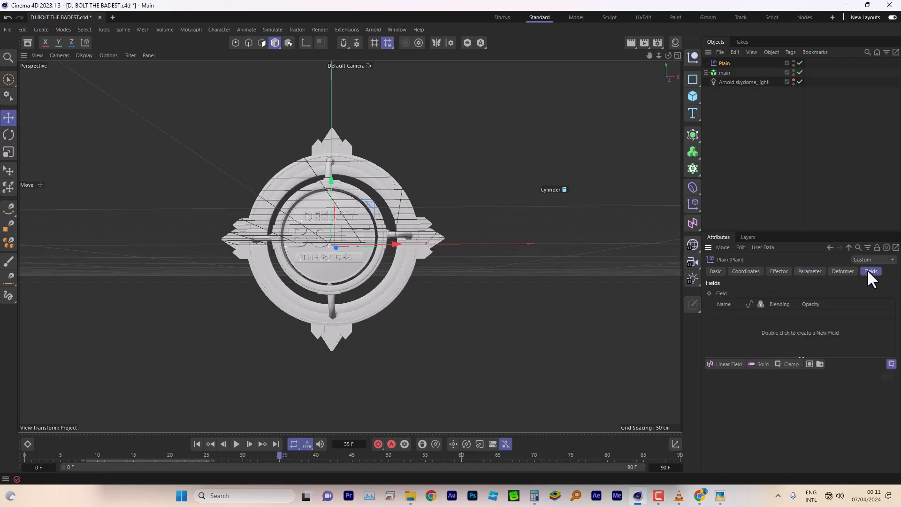
left_click(725, 364)
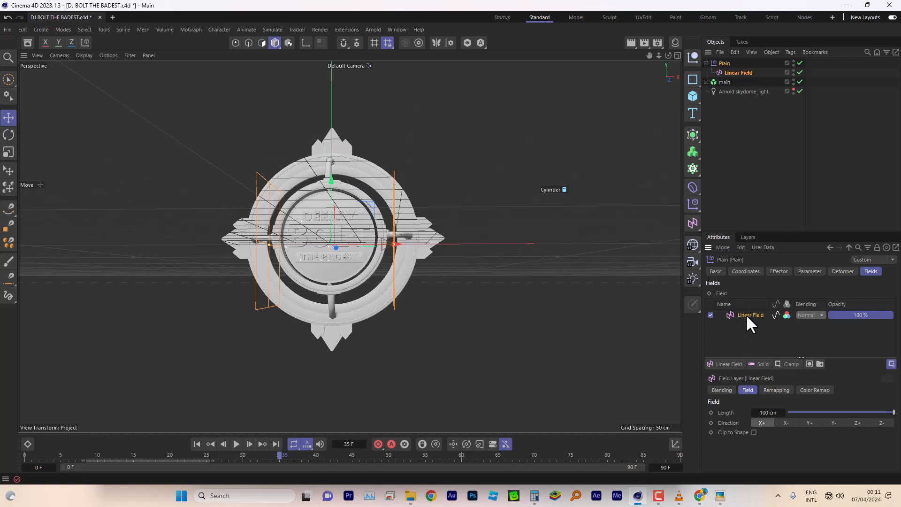
Set the Plain effector's Z position offset to about -1017 cm
left_click(725, 63)
left_click(811, 270)
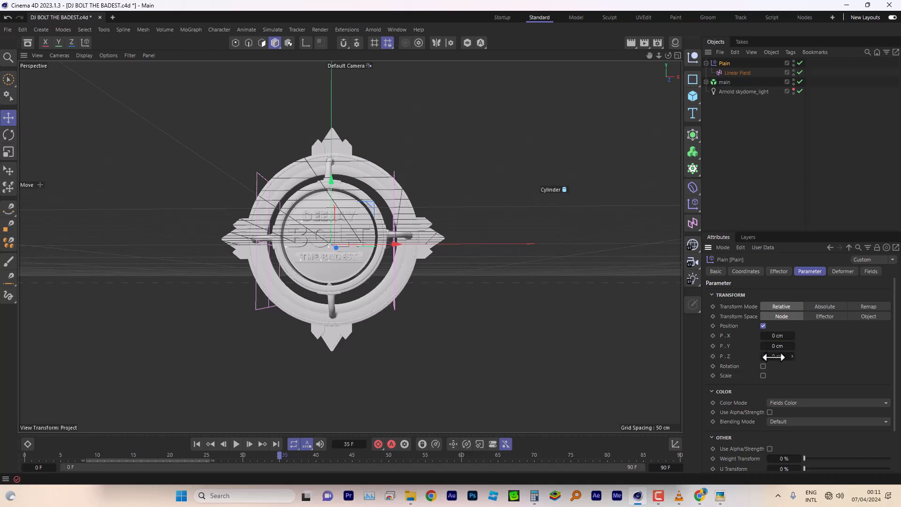
left_click_drag(774, 357, 714, 356)
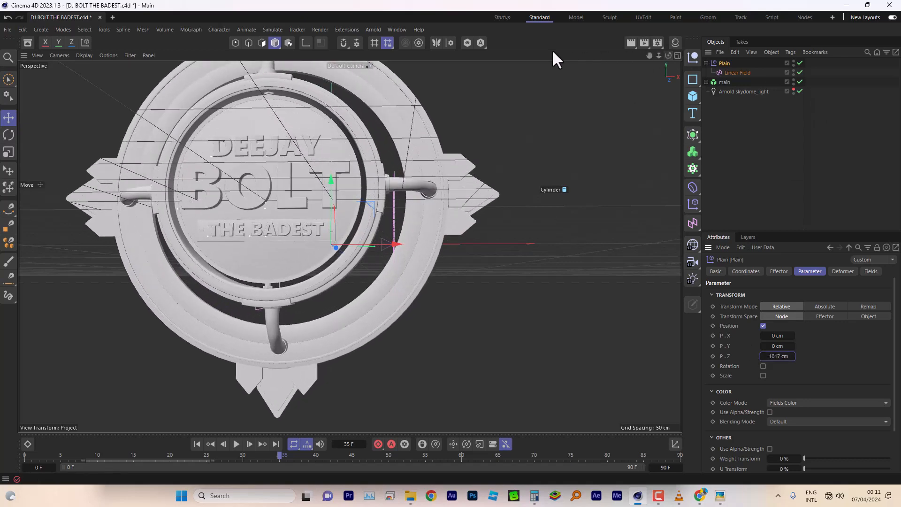
Create a camera and make it the active viewport camera
left_click(694, 263)
left_click(800, 63)
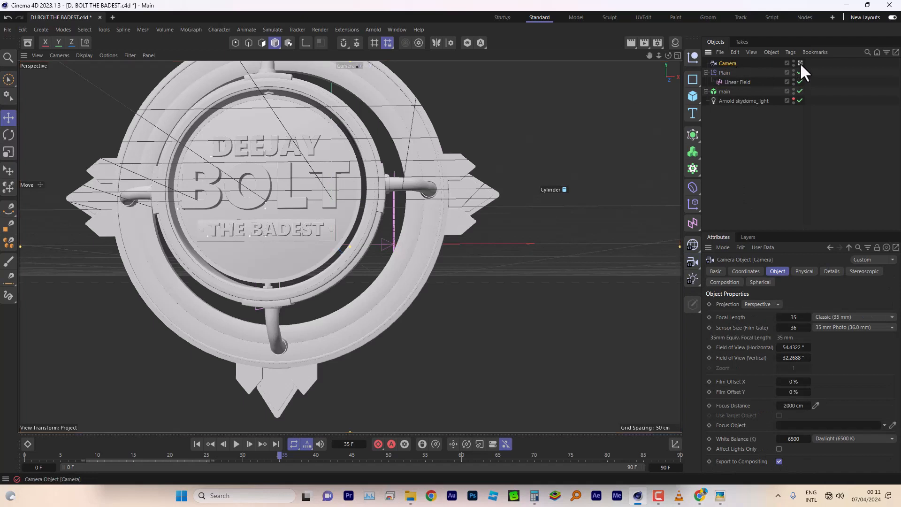
Try to reset the camera's X, Y and Z position to 0 cm
left_click(751, 271)
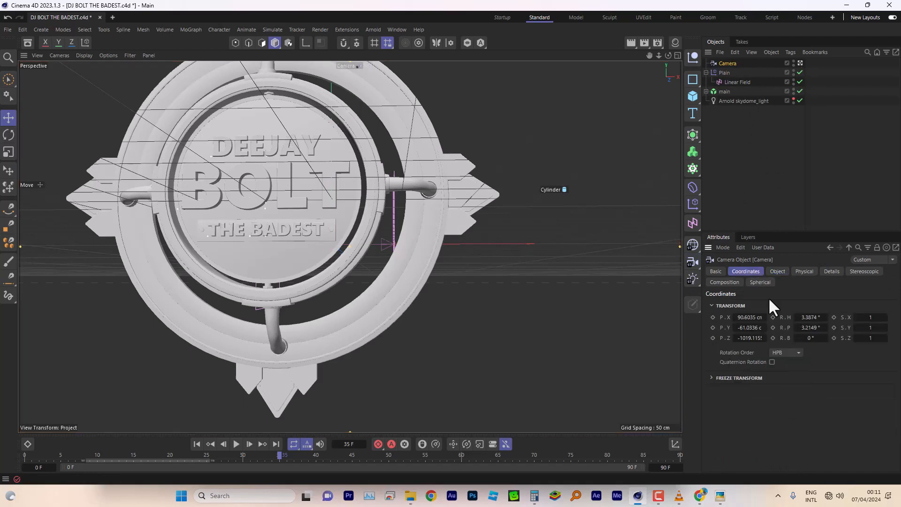
left_click(748, 319)
type("0")
left_click(748, 328)
type("0")
left_click(748, 338)
type("0")
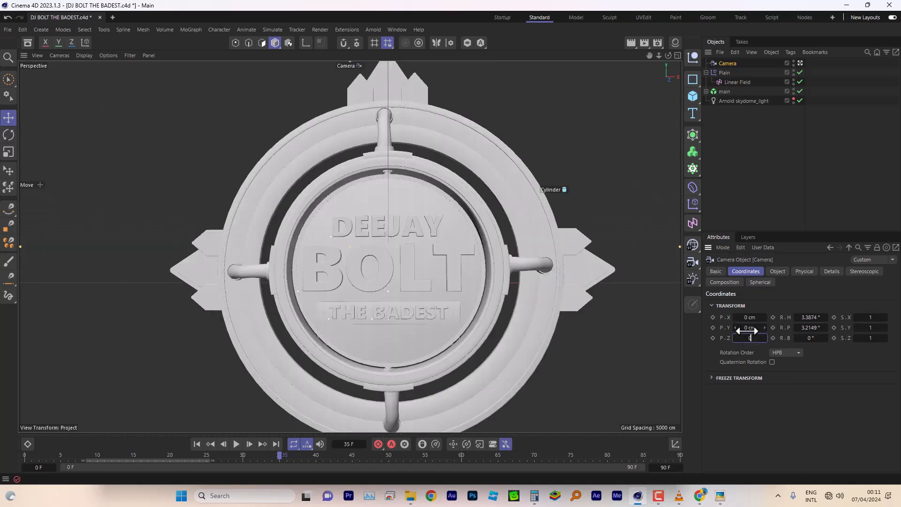
key("Return")
left_click(749, 318)
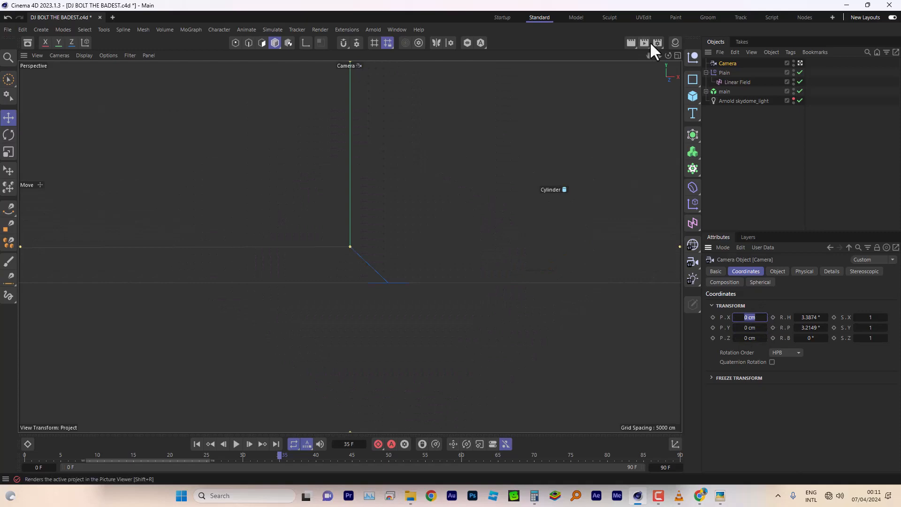
Reposition the camera farther back to frame the whole emblem, checking it with the Arnold IPR render in the Startup layout
left_click_drag(658, 56, 595, 55)
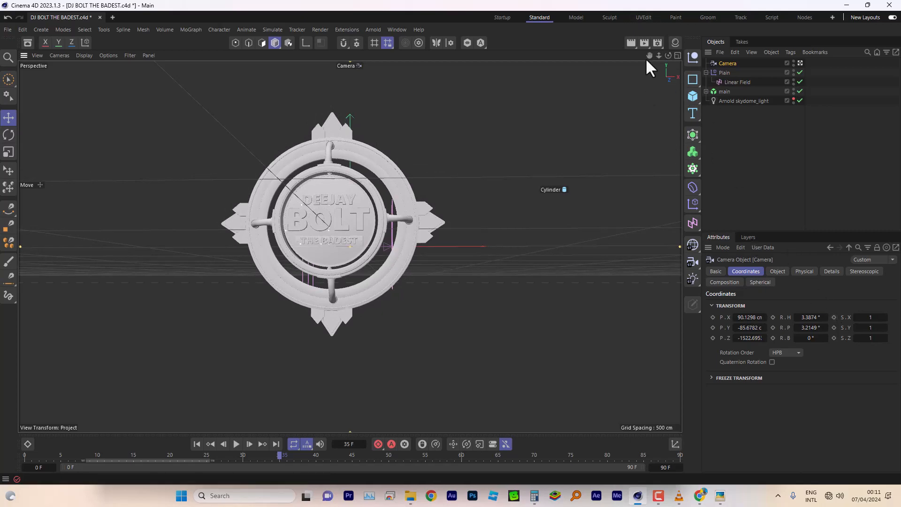
left_click(500, 17)
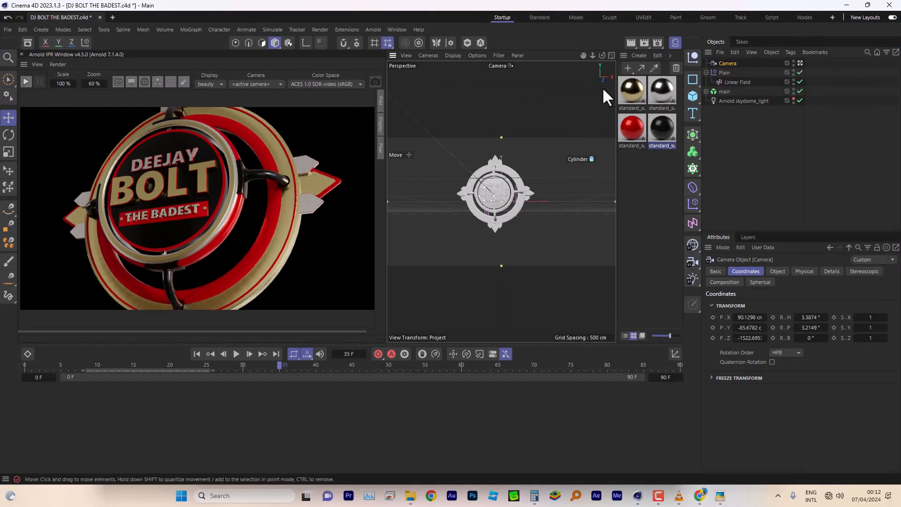
left_click(26, 81)
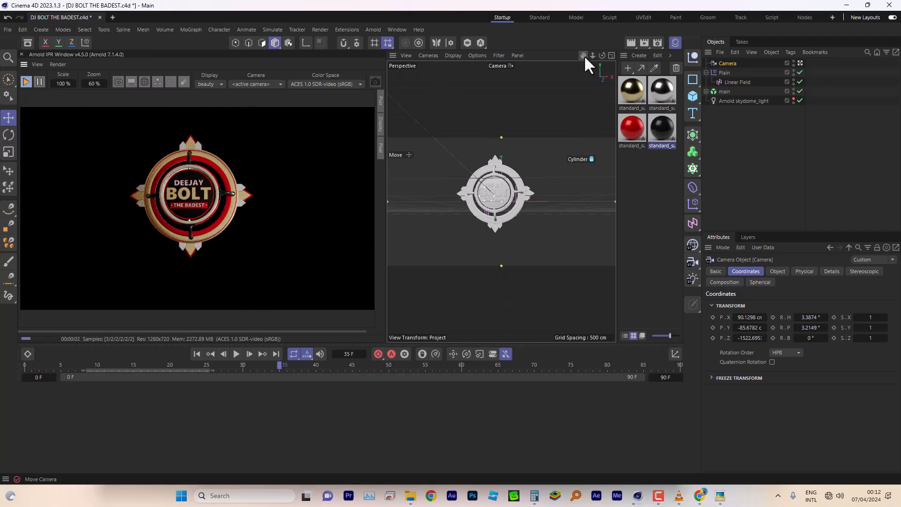
left_click_drag(583, 55, 591, 55)
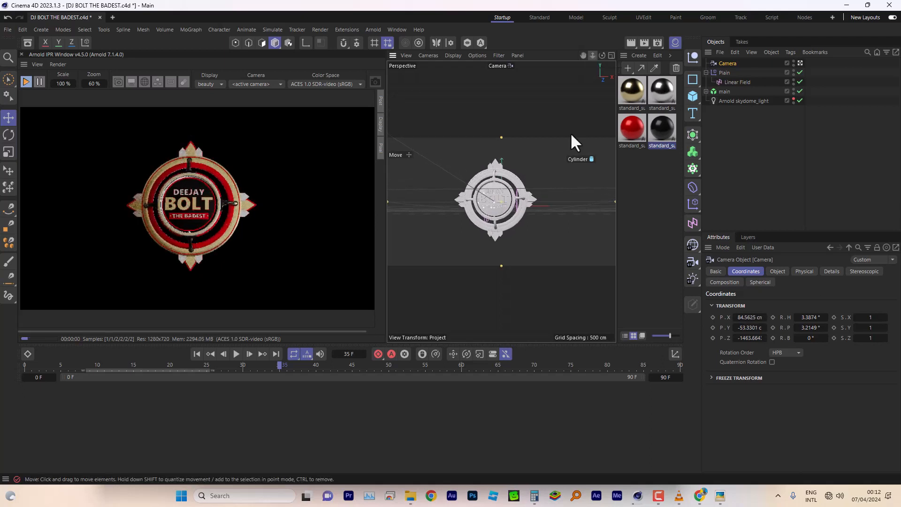
Switch to the Standard layout and add a Protection rigging tag to the Camera to lock its position, rotation and scale
left_click(539, 17)
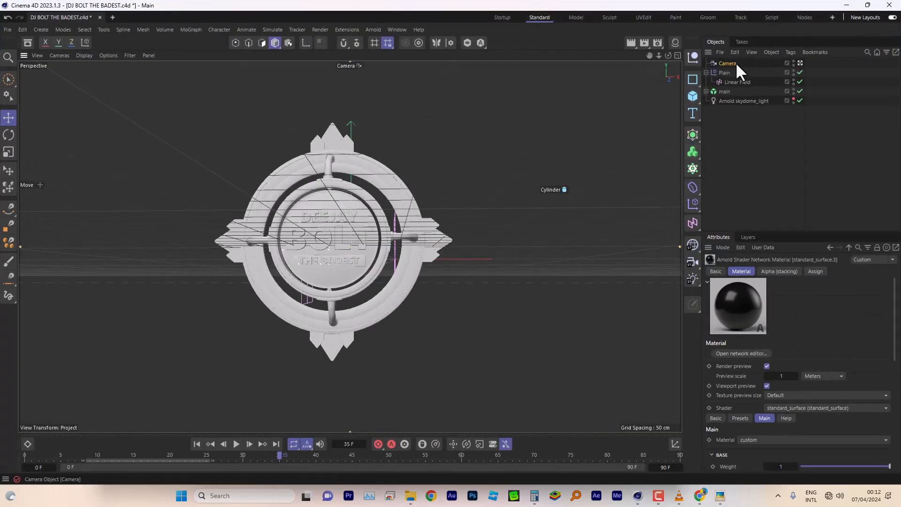
right_click(729, 63)
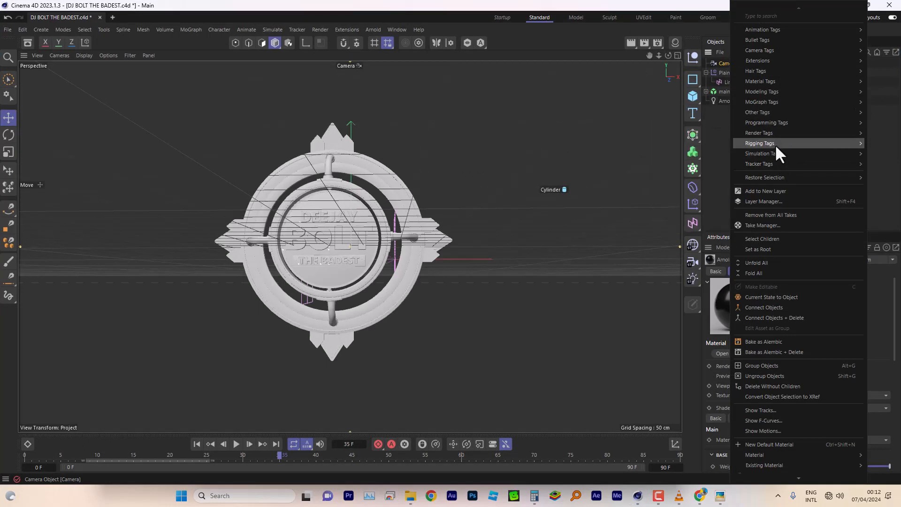
left_click(722, 64)
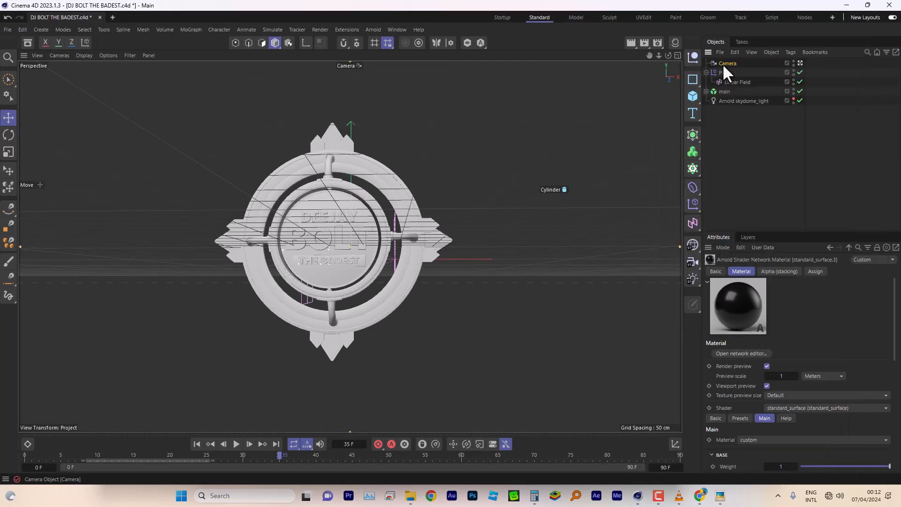
right_click(722, 63)
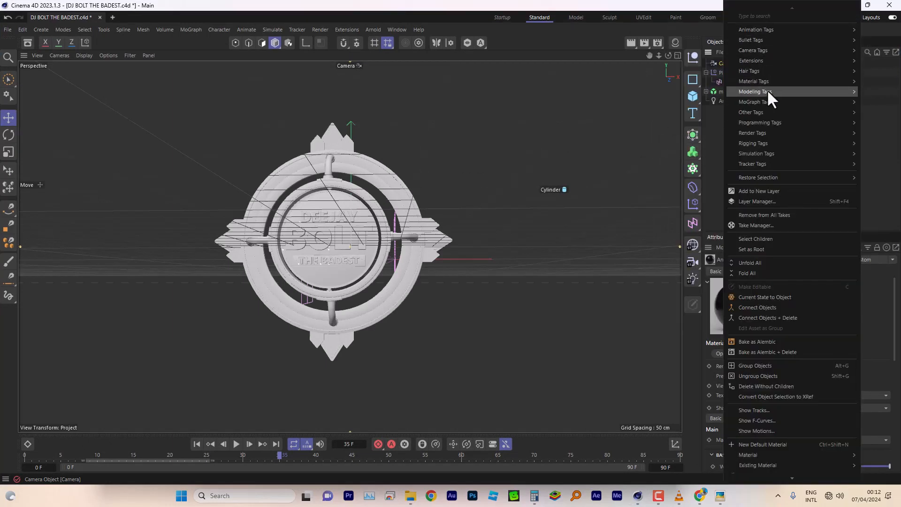
mouse_move(772, 147)
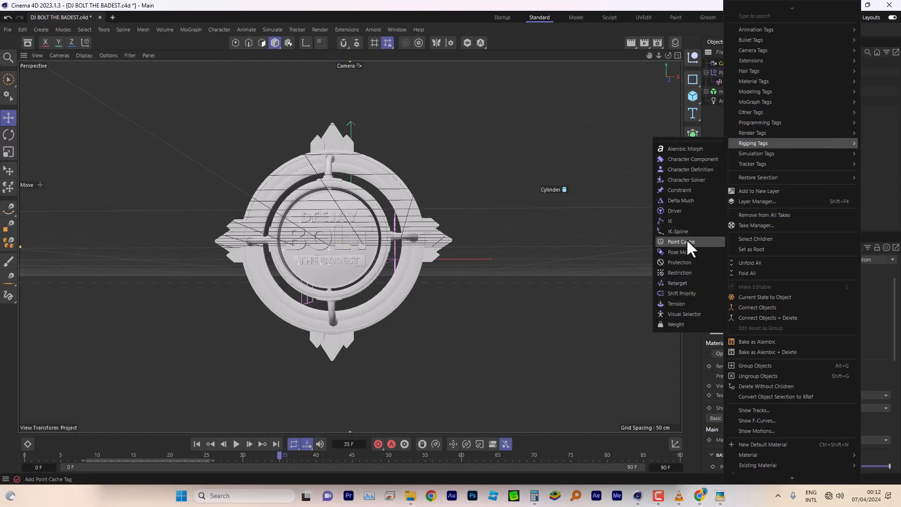
left_click(678, 262)
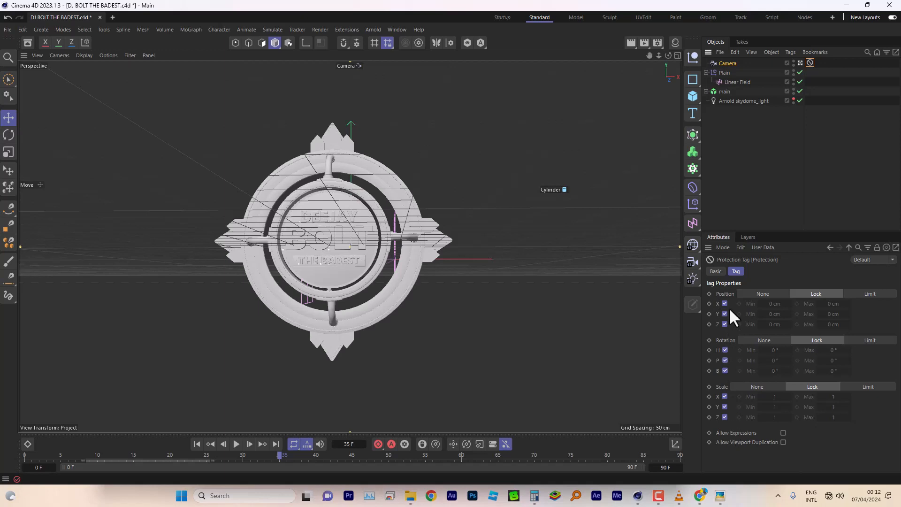
left_click(728, 63)
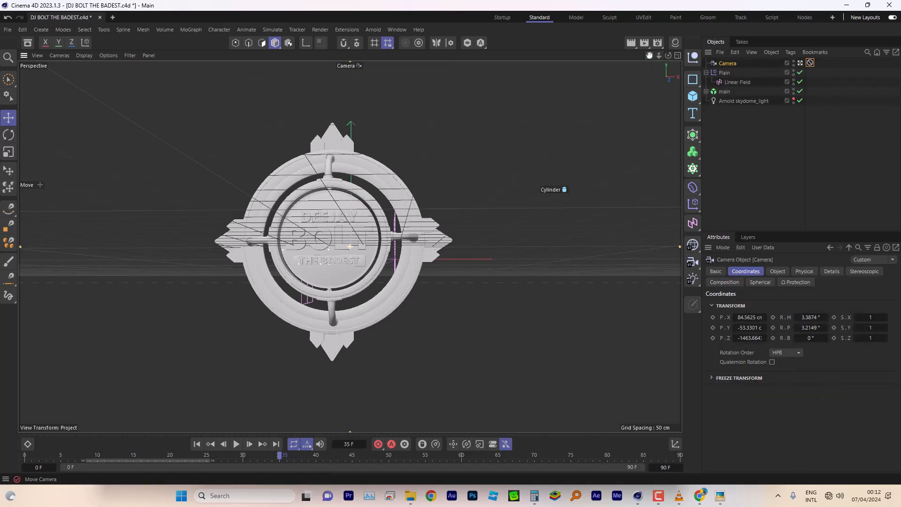
Set the Plain effector's position offset to about X 167, Y -73 and Z -3001 cm, nudging the Linear Field along X to reveal the emblem
left_click(724, 72)
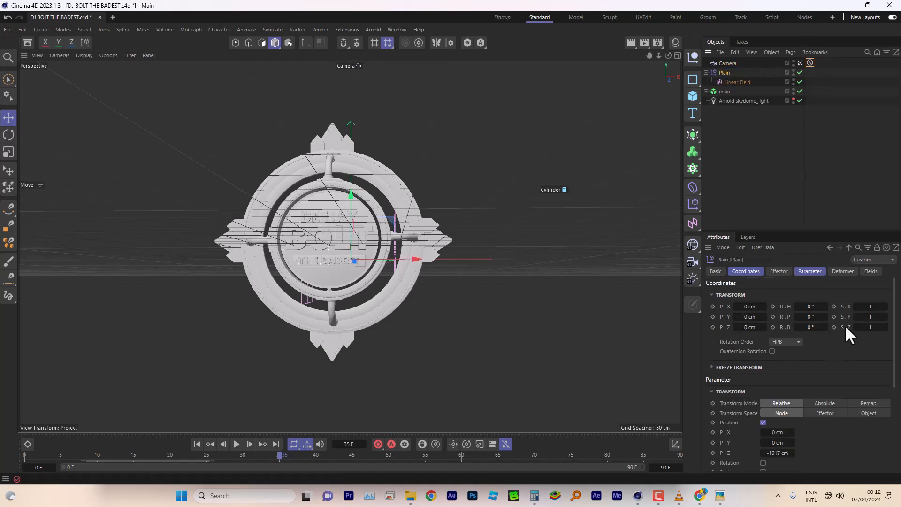
left_click(811, 273)
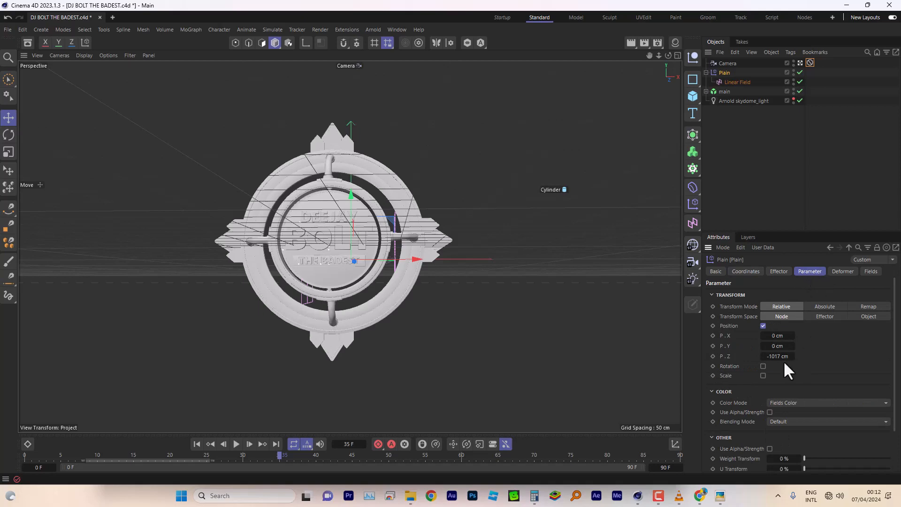
left_click_drag(783, 357, 720, 357)
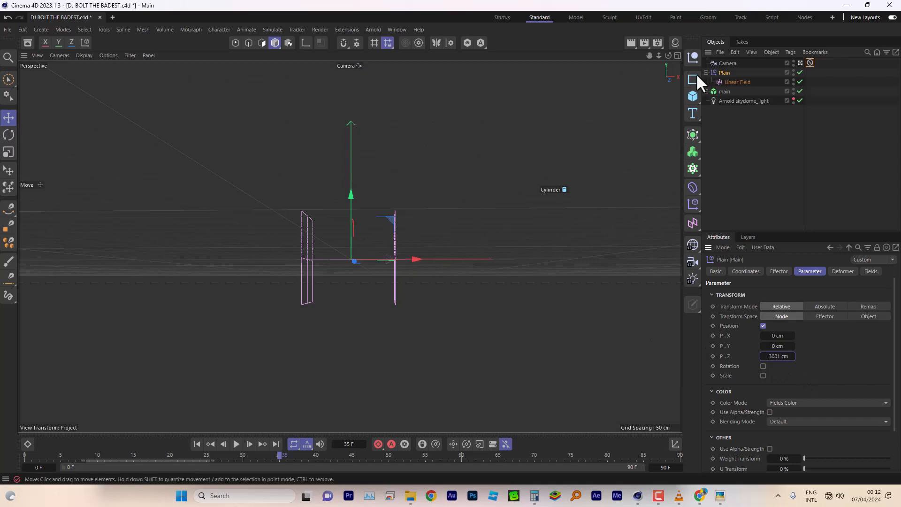
left_click(738, 82)
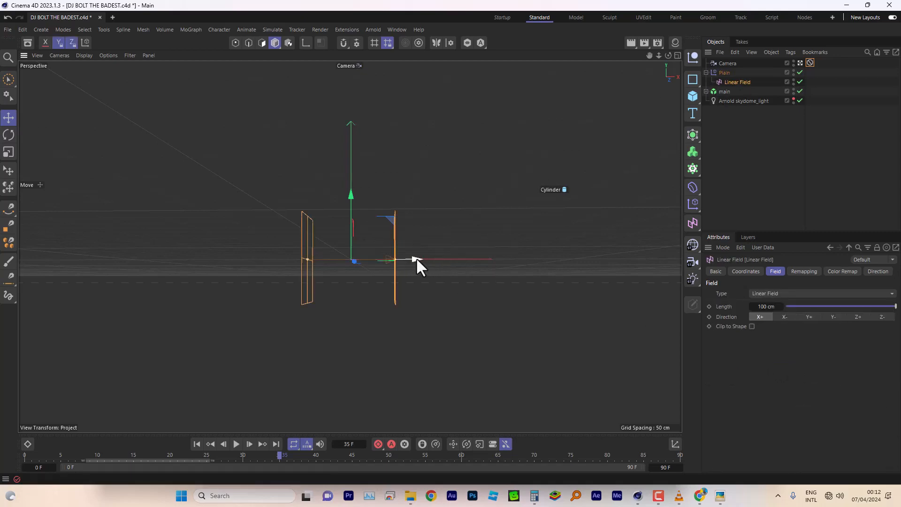
mouse_move(416, 259)
left_mouse_down()
mouse_move(297, 262)
mouse_move(473, 261)
mouse_move(430, 264)
left_mouse_up()
left_click(725, 72)
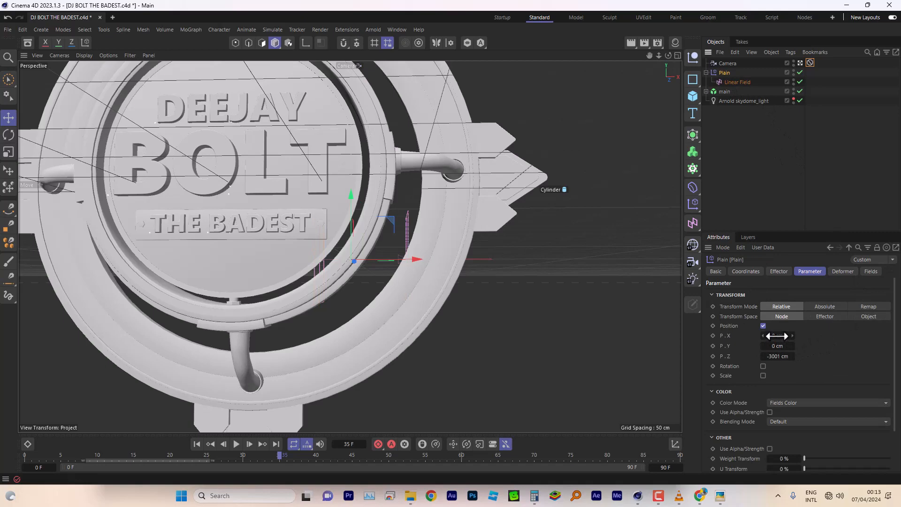
left_click_drag(777, 336, 745, 336)
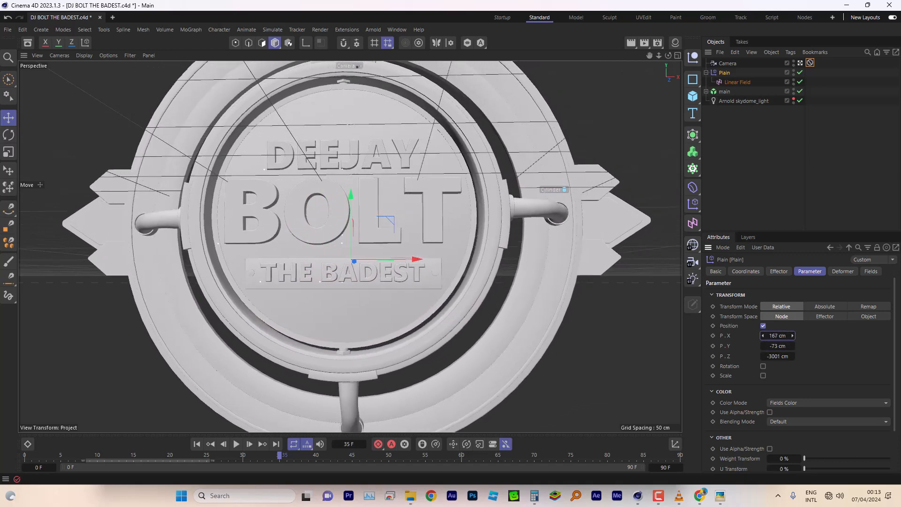
Enable rotation on the Plain effector and set it to about H -186°, P -79° and B 2°
left_click(763, 366)
left_click_drag(777, 387, 746, 376)
left_click_drag(777, 397, 733, 375)
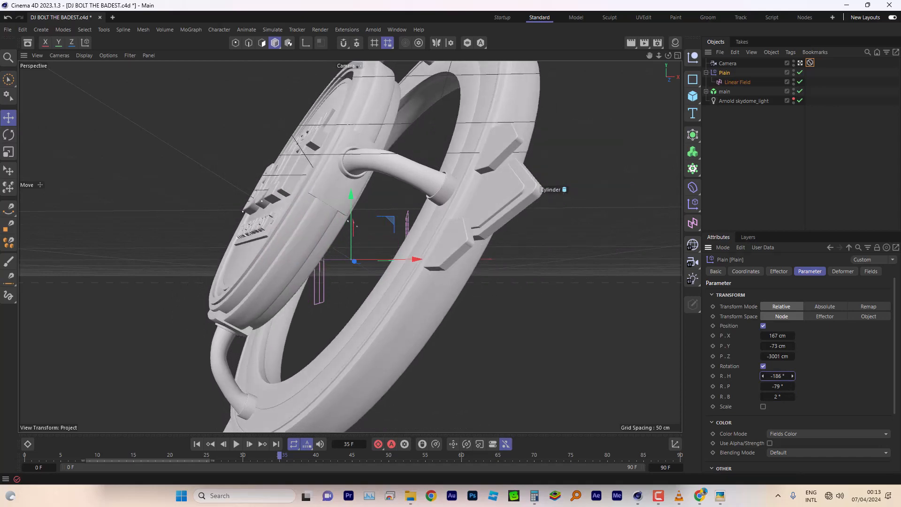
Move the Linear Field to about -8.7 cm in X and keyframe its X position at frame 1
left_click(733, 82)
mouse_move(427, 259)
left_mouse_down()
mouse_move(288, 261)
mouse_move(454, 260)
mouse_move(389, 260)
mouse_move(410, 258)
left_mouse_up()
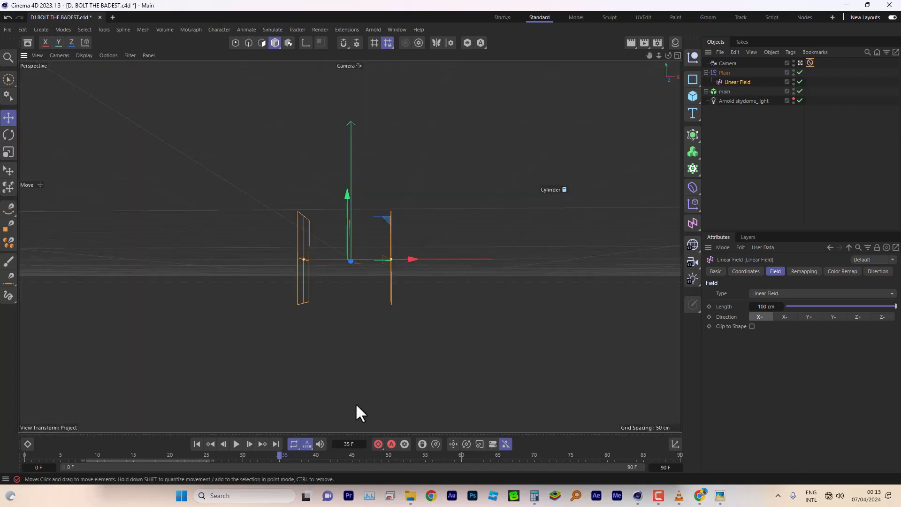
left_click_drag(351, 430, 353, 335)
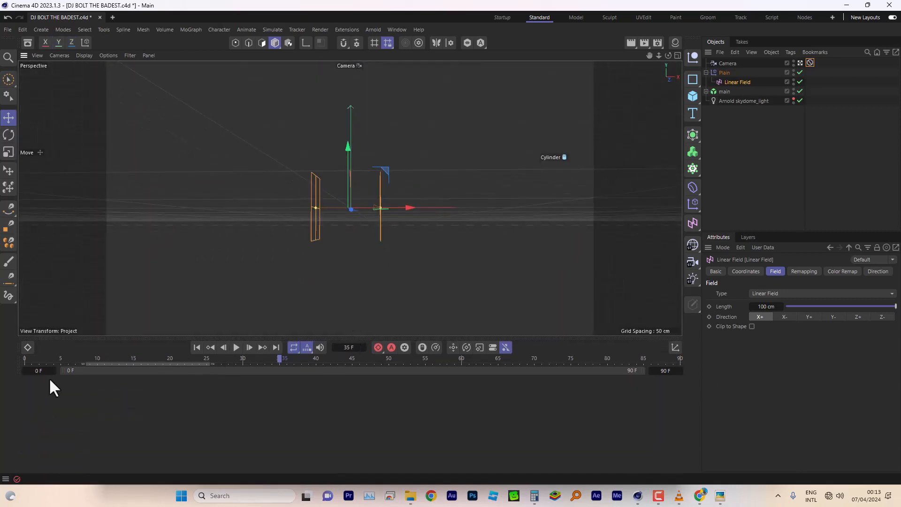
left_click(32, 360)
left_click(742, 271)
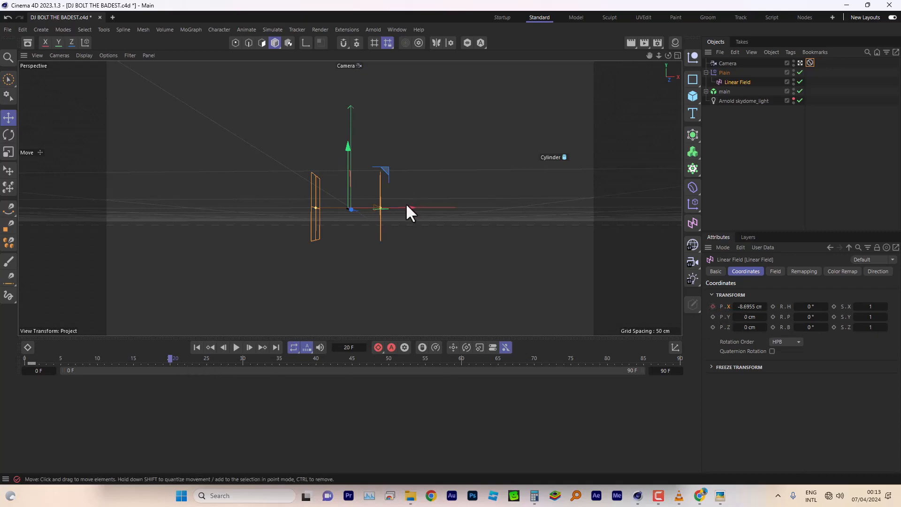
Keyframe the Linear Field's X position at about 113.25 cm on frame 20 and play back the animation
left_click_drag(406, 205, 447, 206)
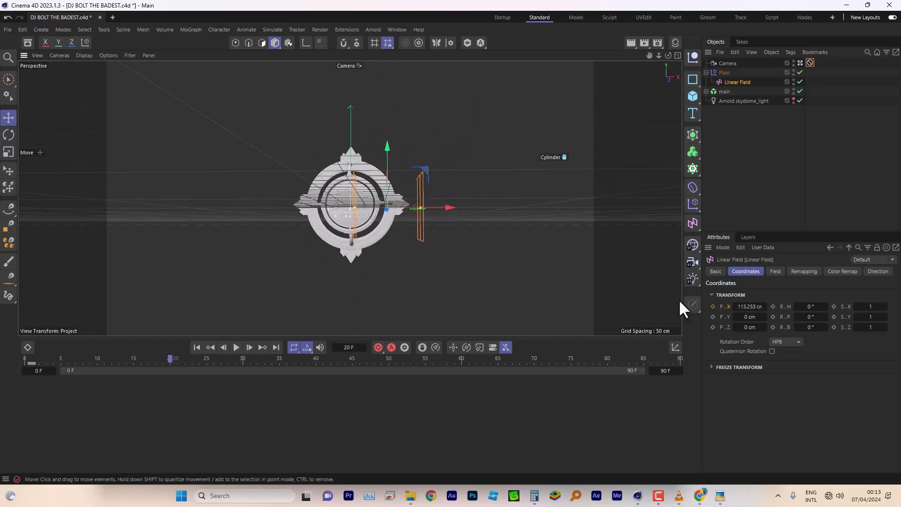
left_click(713, 307)
left_click(198, 347)
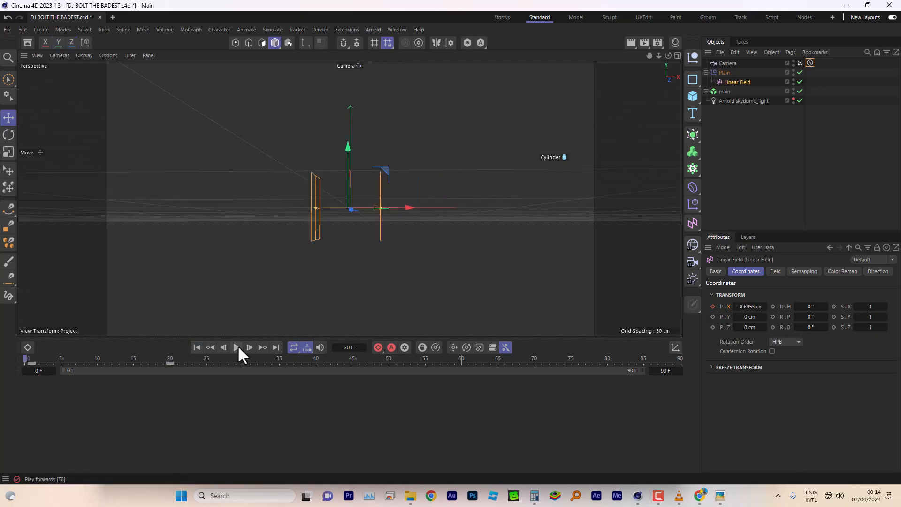
left_click(237, 347)
left_click(237, 347)
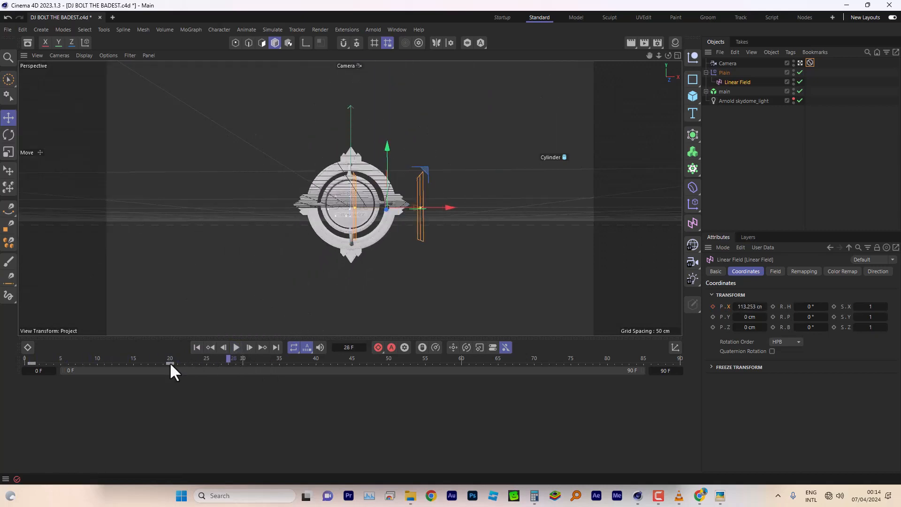
Try delaying the Linear Field's second keyframe to frame 52 and play back the slower animation
left_click(170, 363)
left_click_drag(184, 363, 403, 363)
left_click(197, 347)
left_click(236, 347)
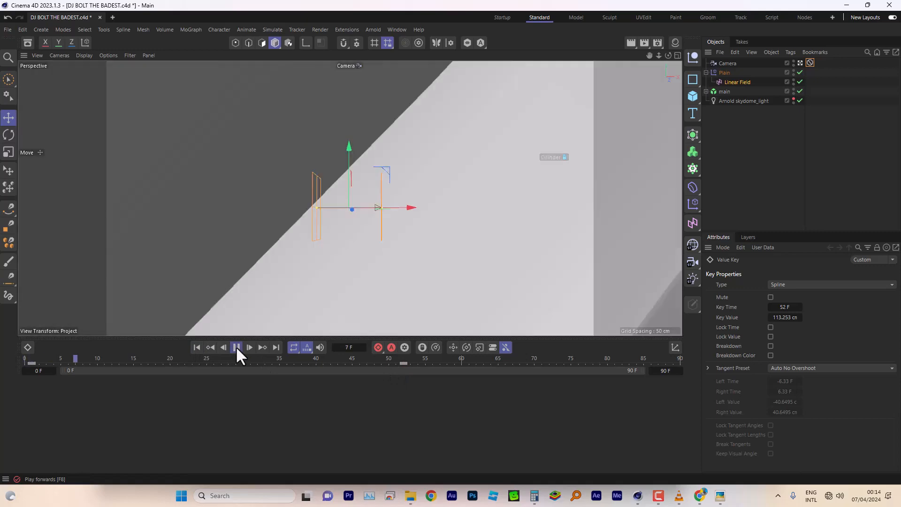
left_click(236, 347)
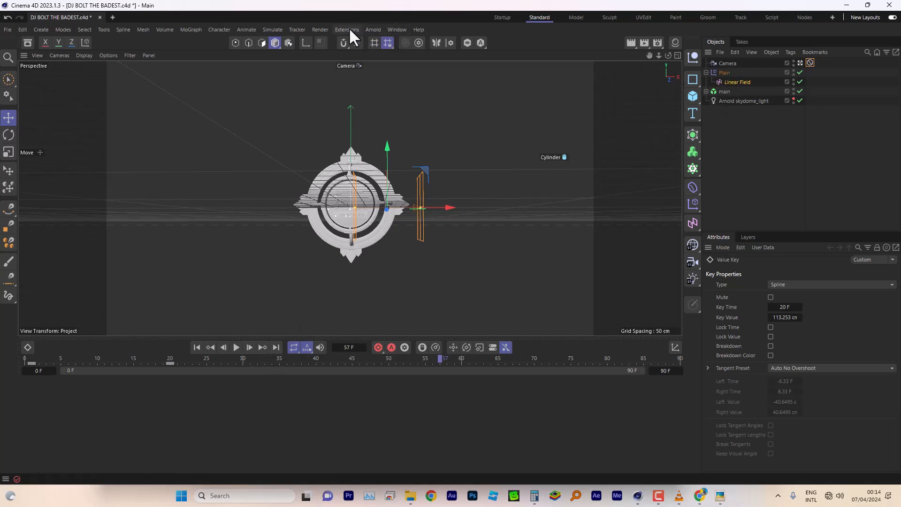
Play the animation from the start and scrub to frame 3 to examine the emblem's entrance
left_click(197, 347)
left_click(236, 348)
left_click(48, 364)
mouse_move(49, 366)
left_mouse_down()
mouse_move(31, 367)
mouse_move(46, 368)
left_mouse_up()
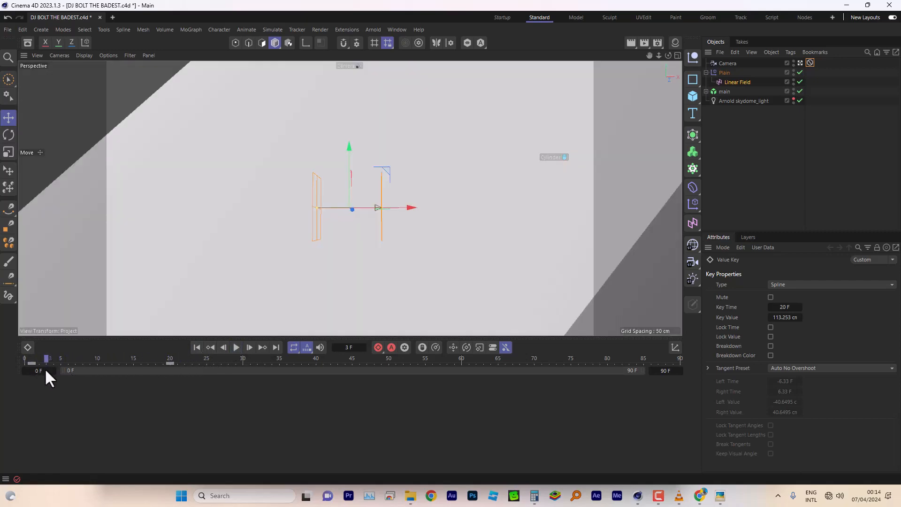
Set the Plain effector's Z position offset to about -2843 cm and its rotation to H -360° and about P -69°
left_click(726, 72)
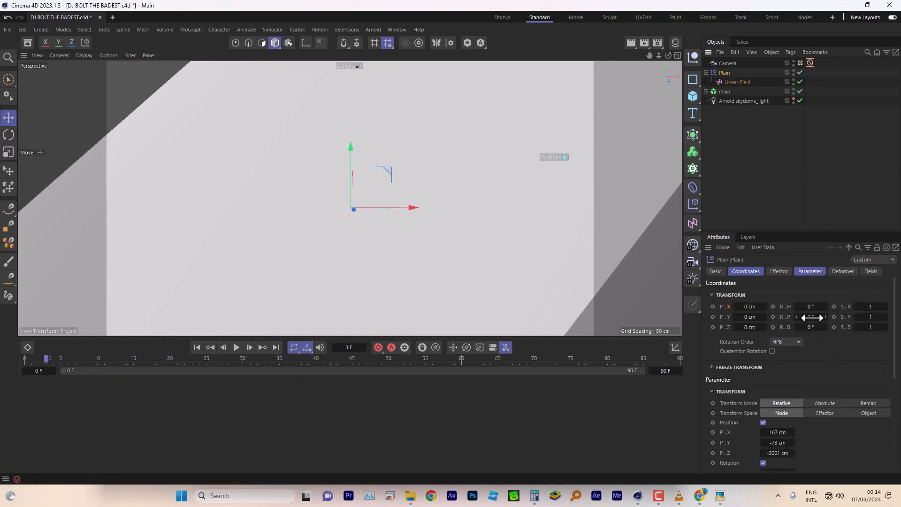
left_click(808, 272)
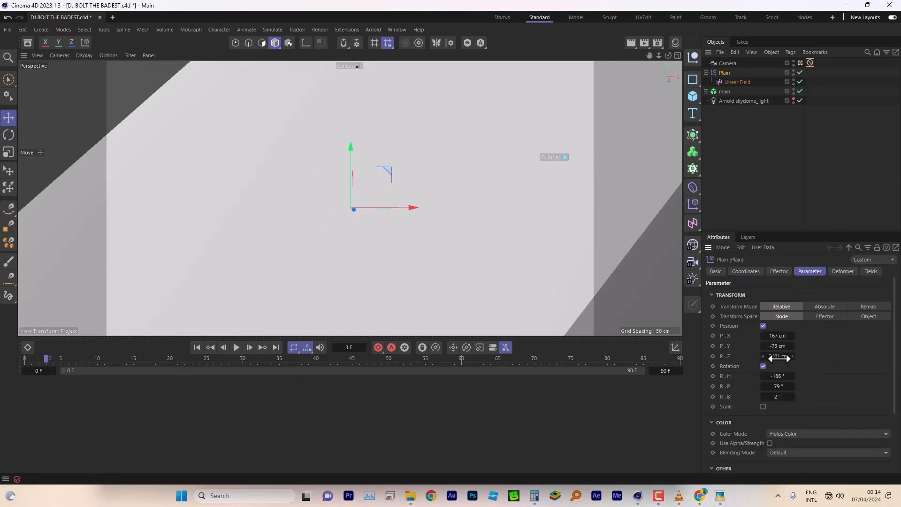
mouse_move(779, 358)
left_mouse_down()
mouse_move(760, 357)
mouse_move(774, 357)
mouse_move(779, 375)
left_mouse_up()
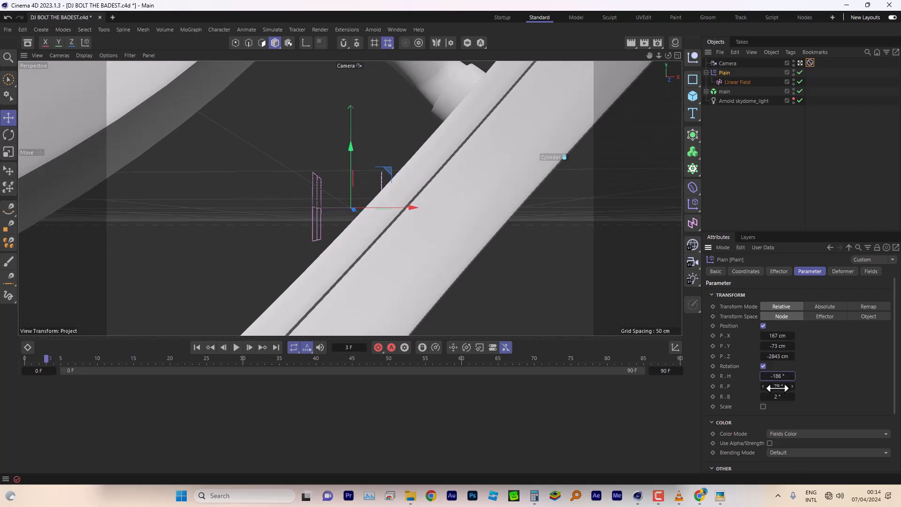
left_click_drag(47, 356, 81, 358)
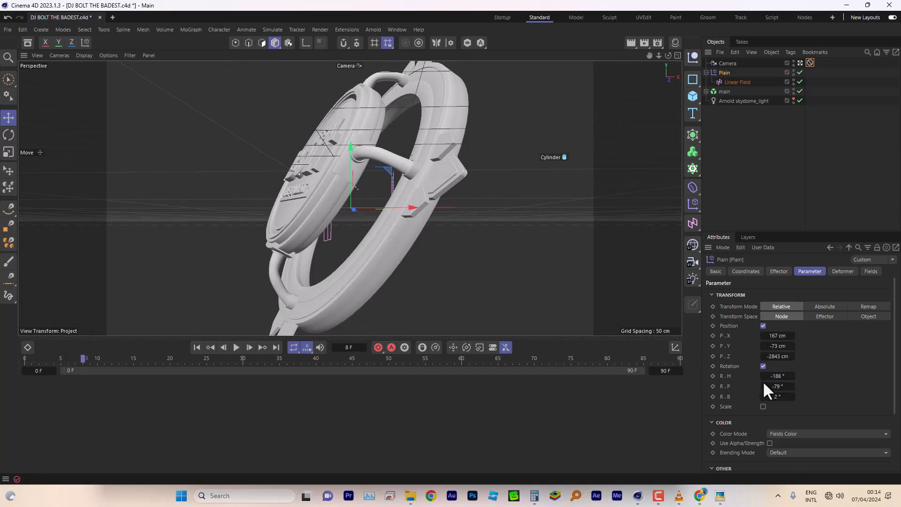
left_click_drag(763, 384, 727, 376)
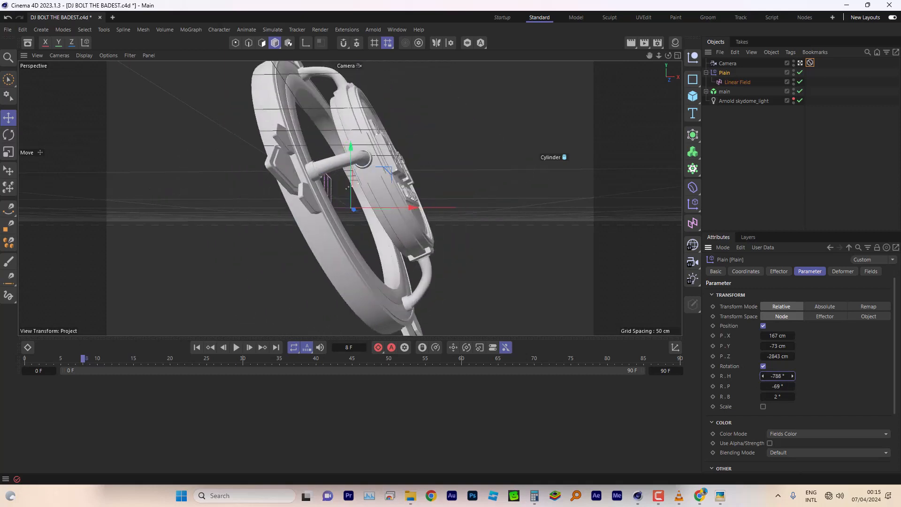
left_click(776, 375)
key("Return")
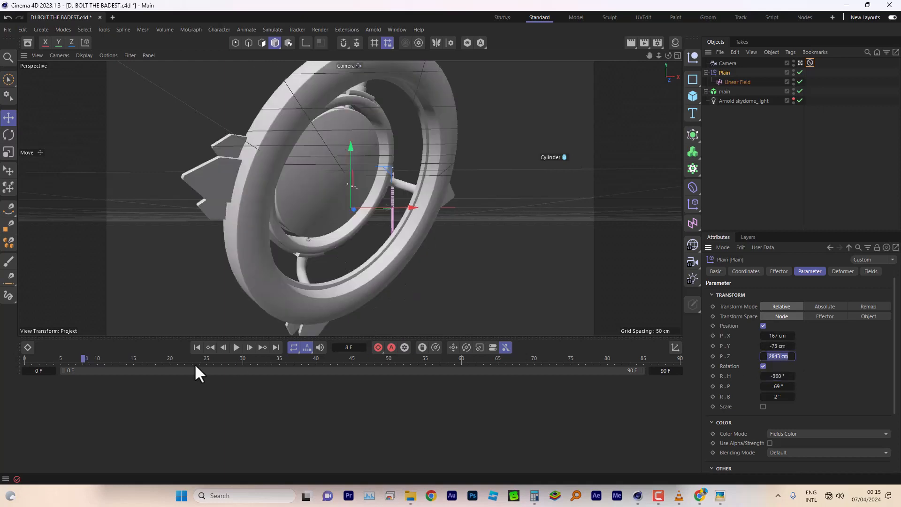
Scrub through the entrance, set the Plain effector's Z position offset to about -2805 cm at the first frame, and save the project
left_click_drag(82, 361, 141, 363)
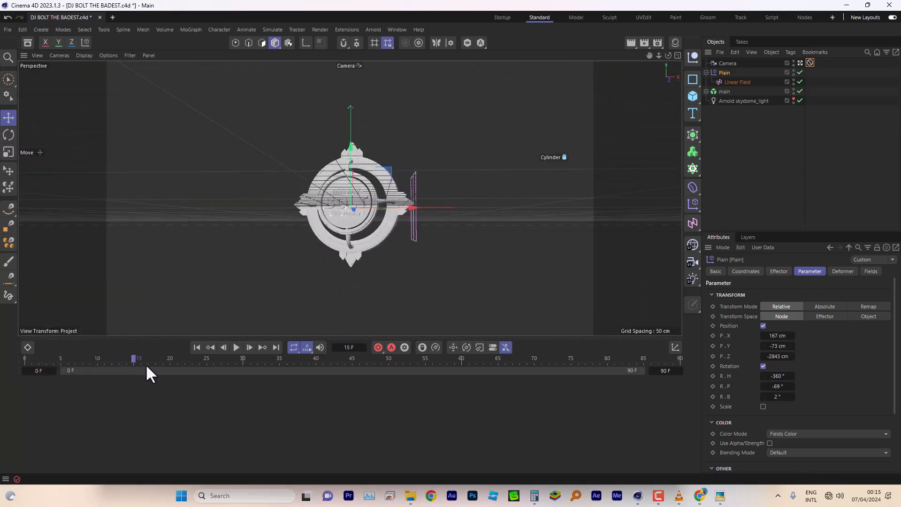
left_click(197, 347)
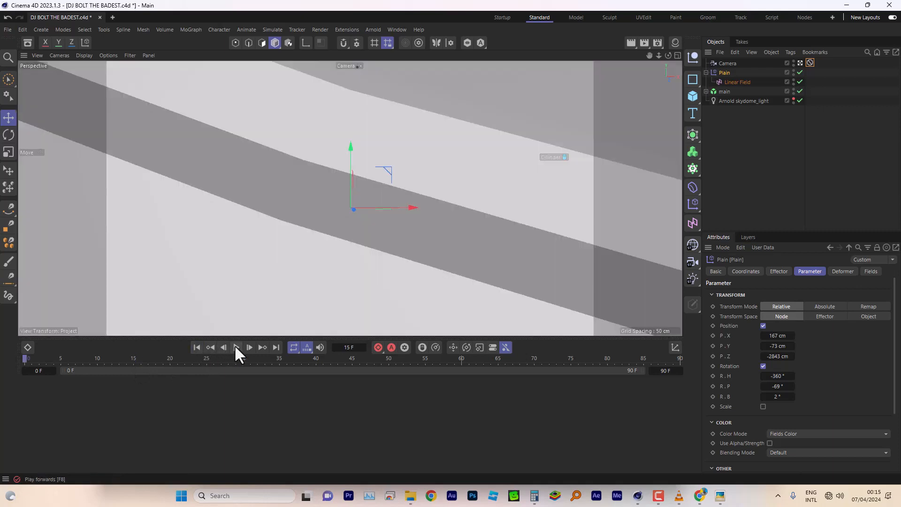
left_click_drag(792, 356, 792, 349)
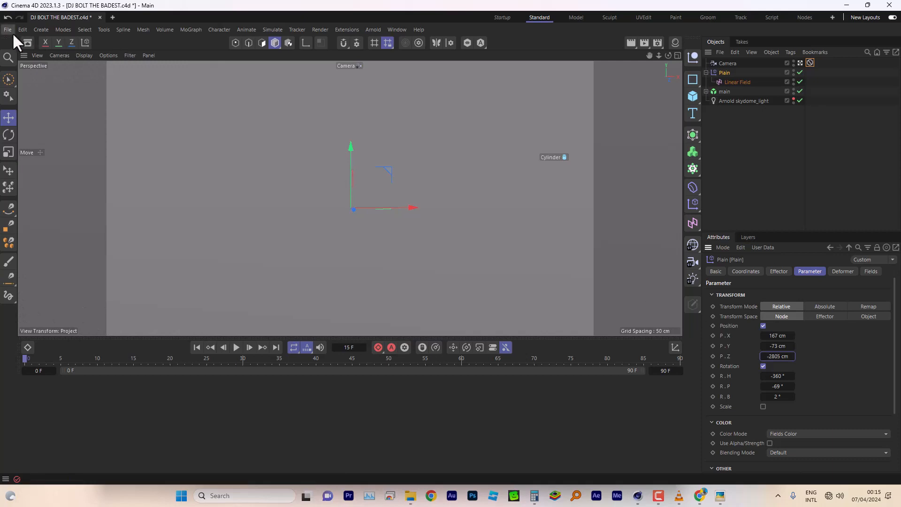
key("ctrl+s")
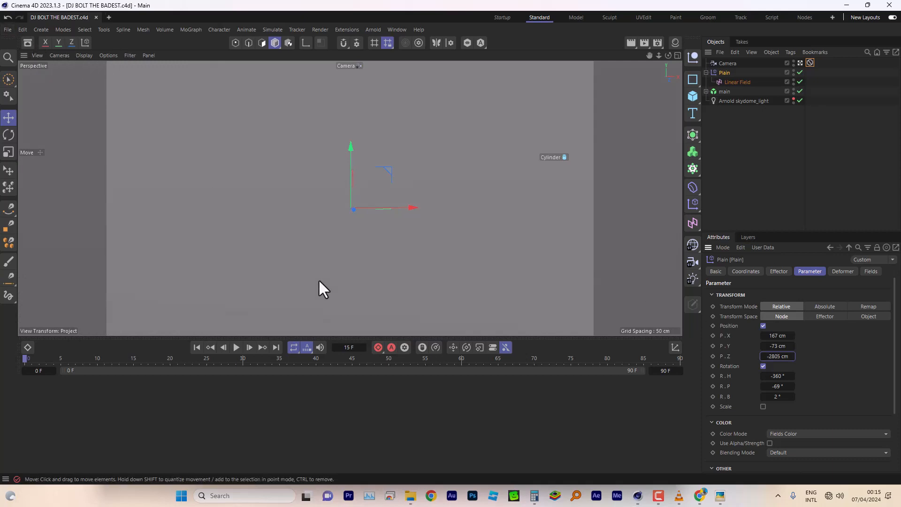
Play back the emblem animation repeatedly to review its spinning entrance
left_click(235, 347)
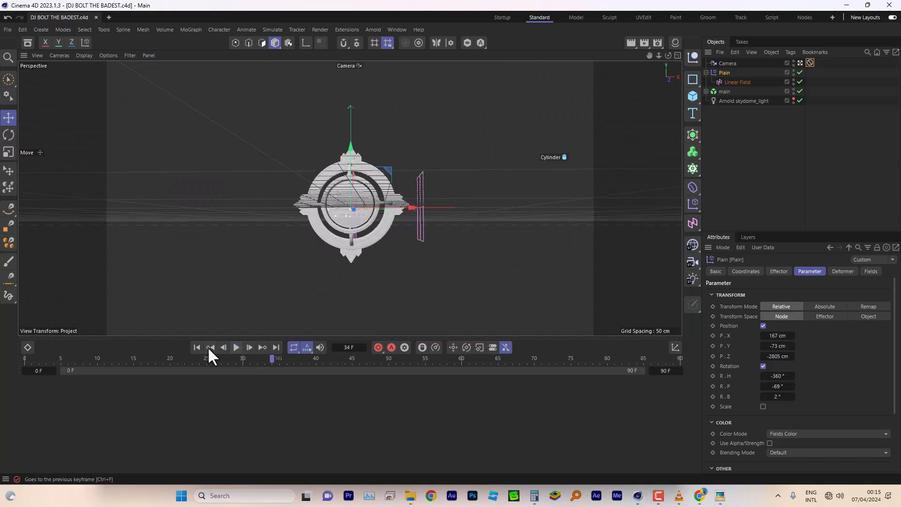
left_click(209, 347)
left_click(236, 347)
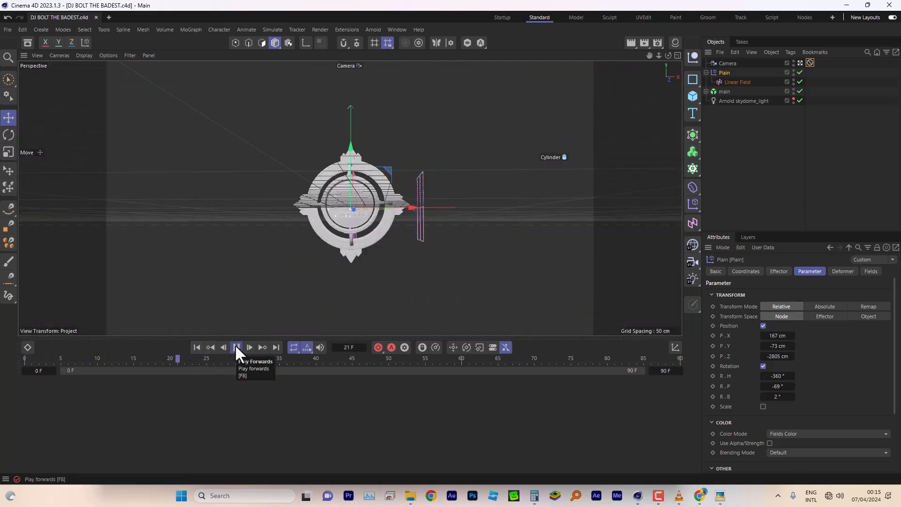
Stop playback, scrub to frame 13, and set the Plain effector's rotation to H -180°, P -180° and B 90°
left_click(236, 347)
mouse_move(126, 357)
left_mouse_down()
mouse_move(49, 359)
mouse_move(133, 361)
mouse_move(120, 366)
left_mouse_up()
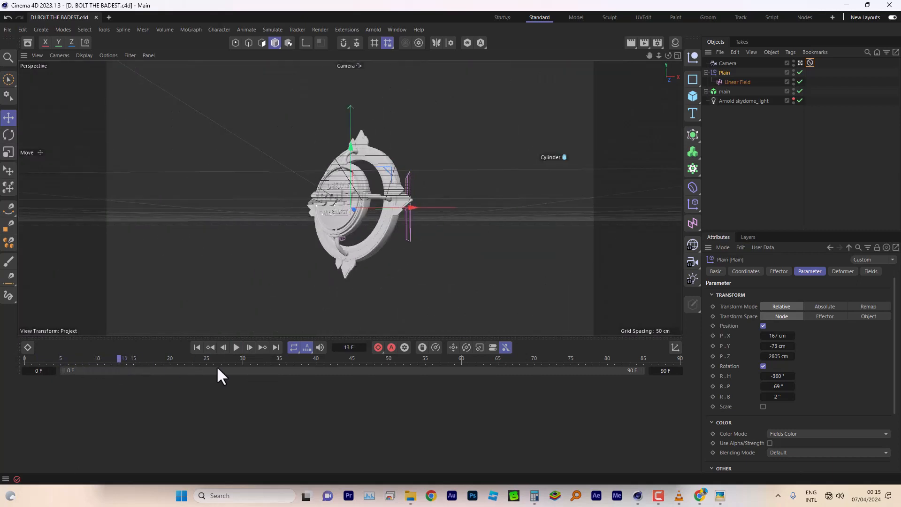
left_click(775, 376)
type("-180")
key("Tab")
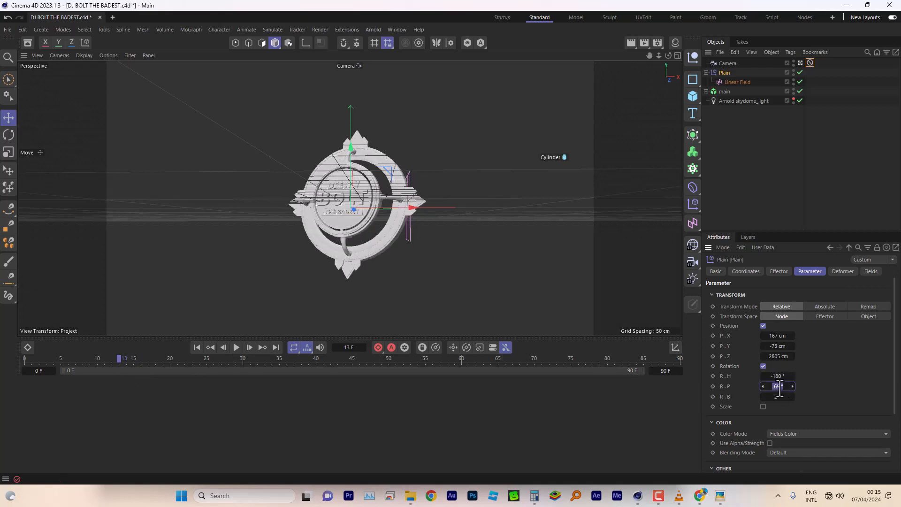
type("-175")
key("Return")
left_click_drag(776, 387, 683, 387)
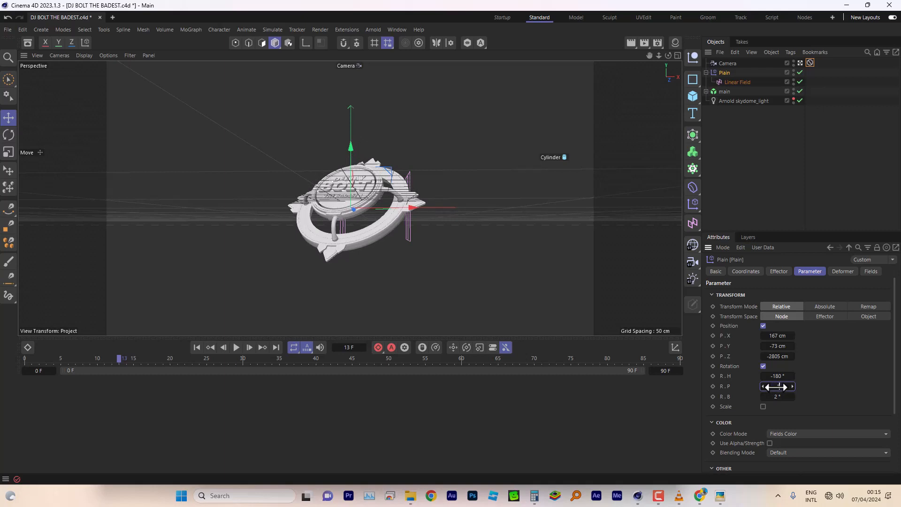
double_click(776, 397)
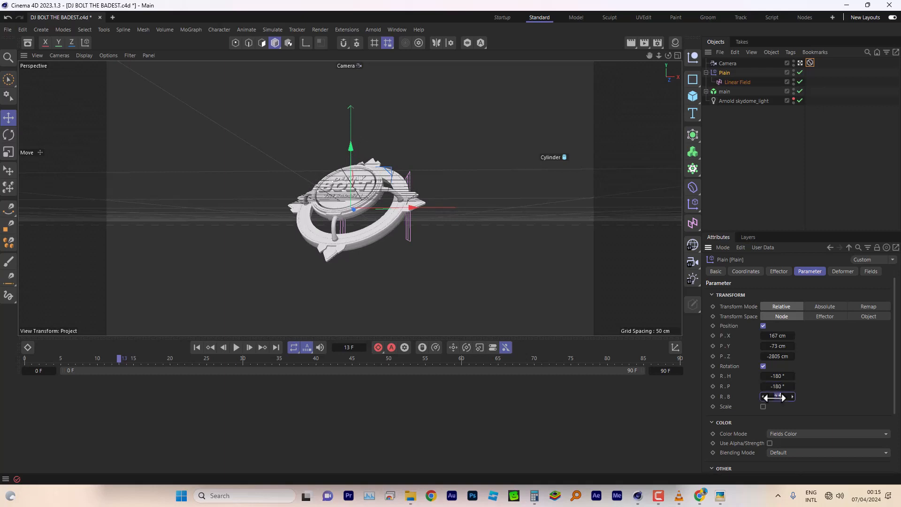
left_click(799, 404)
type("5")
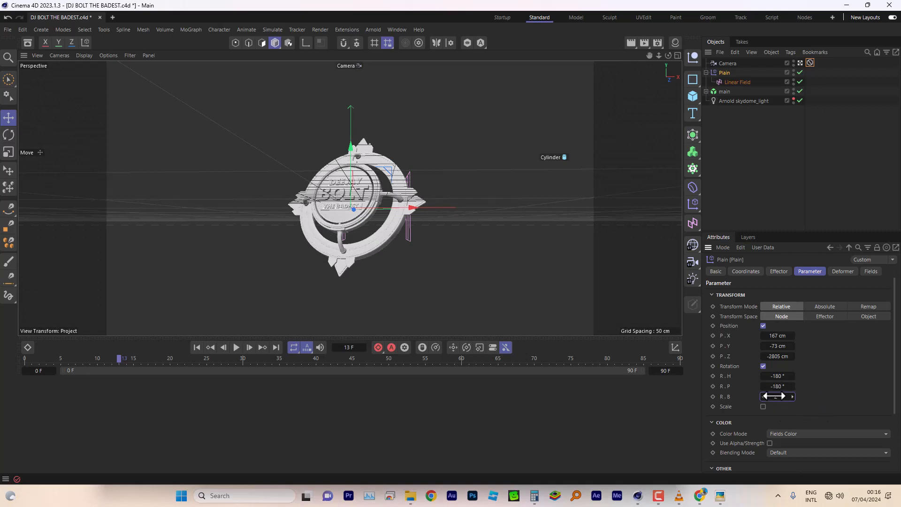
key("Return")
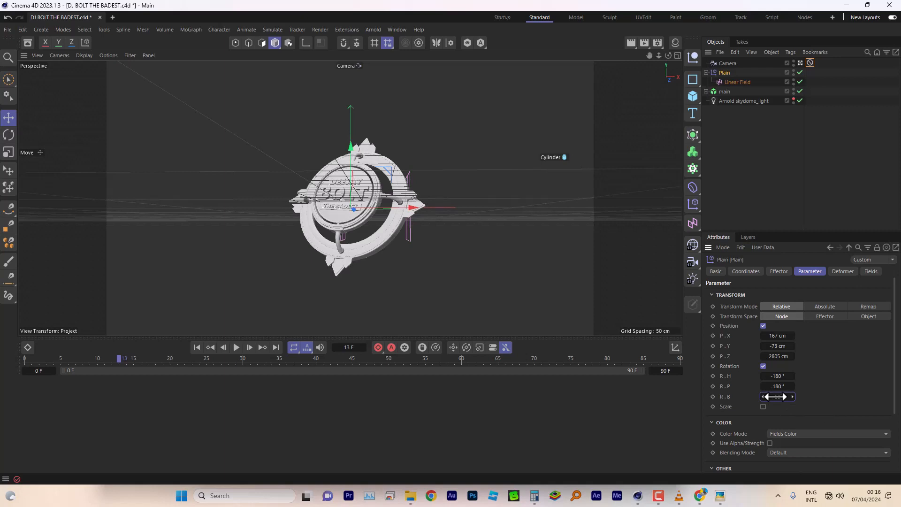
Play the animation from the first frame to review the emblem's changed spin
left_click(197, 347)
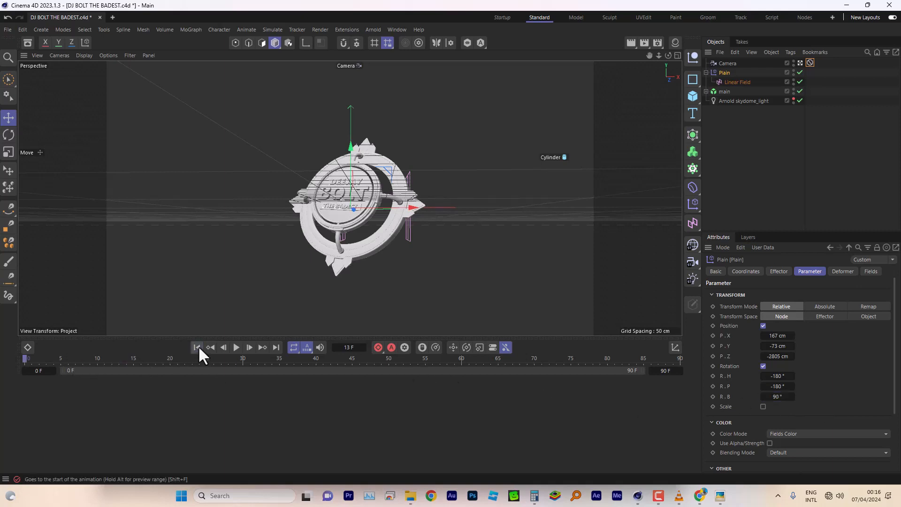
left_click(236, 348)
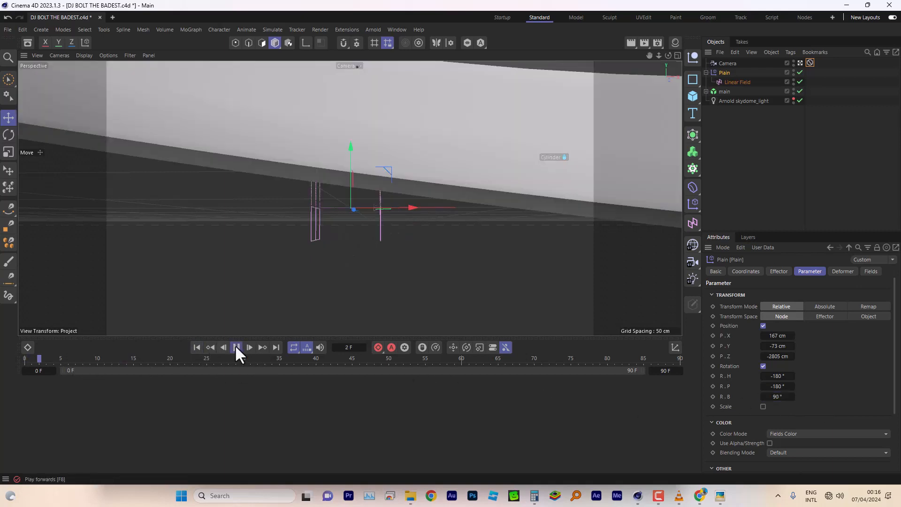
left_click(236, 347)
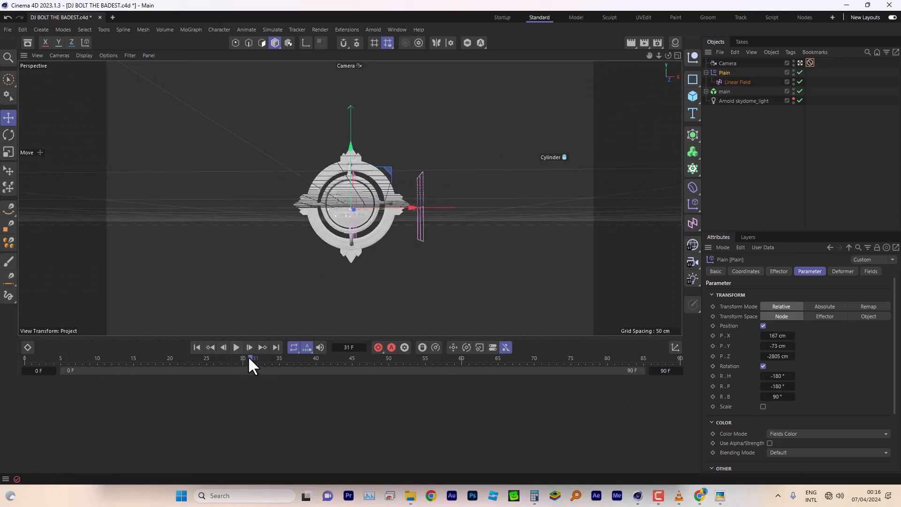
At frame 7, set the Plain effector's rotation to about H 182°, P -53° and B 87°, and return to the first frame
left_click_drag(175, 360, 74, 360)
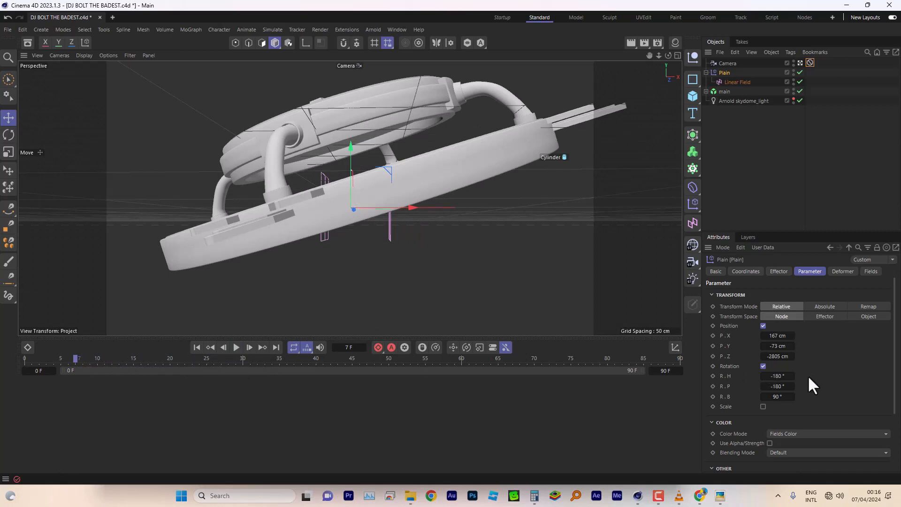
left_click_drag(777, 396, 805, 376)
left_click_drag(75, 357, 20, 364)
left_click_drag(33, 370, 6, 376)
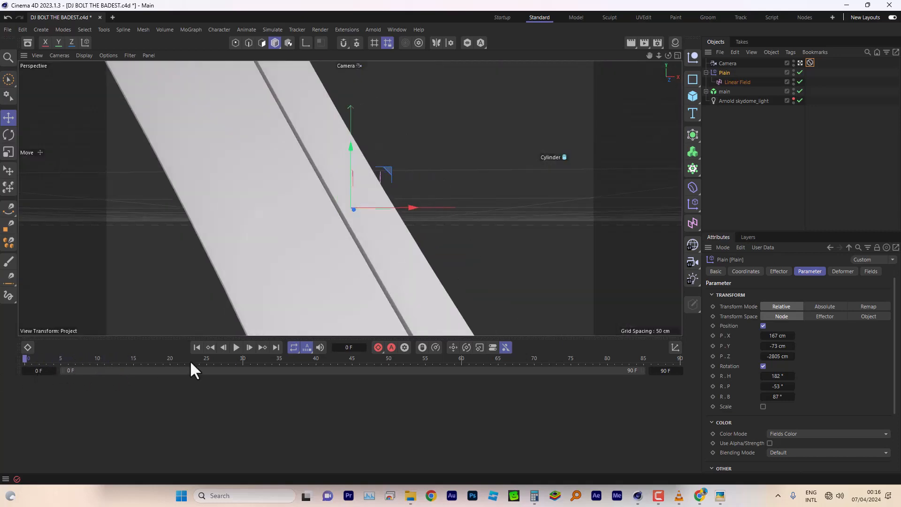
Play the entrance, scrub back to frame 10, and set the Plain effector's heading rotation to about -329°
left_click(236, 347)
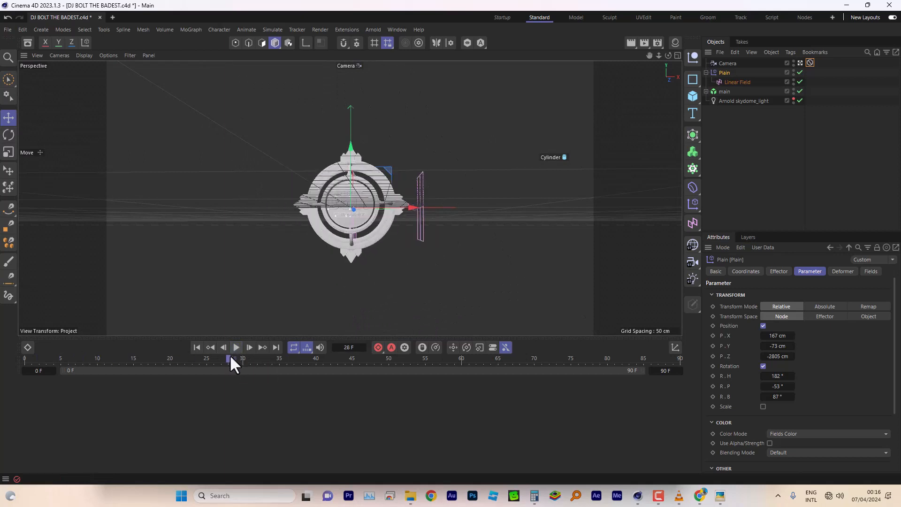
left_click_drag(229, 356, 99, 362)
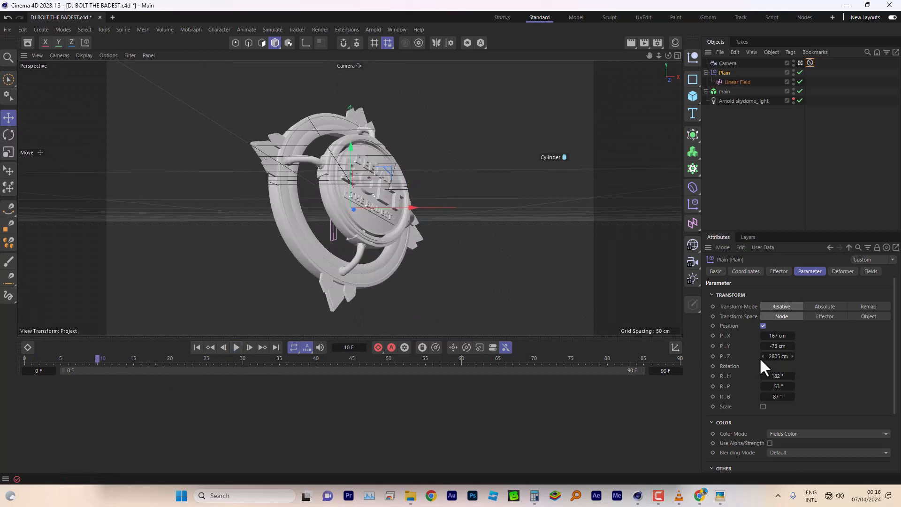
left_click_drag(777, 376, 732, 376)
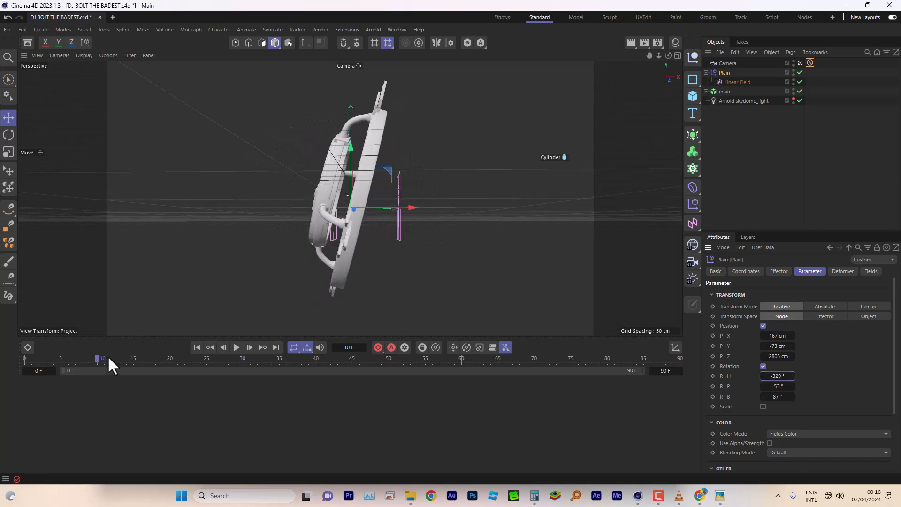
Scrub through the entrance, replay it from the start, and return to frame 0 to examine the spin
left_click_drag(97, 357, 163, 359)
left_click(196, 347)
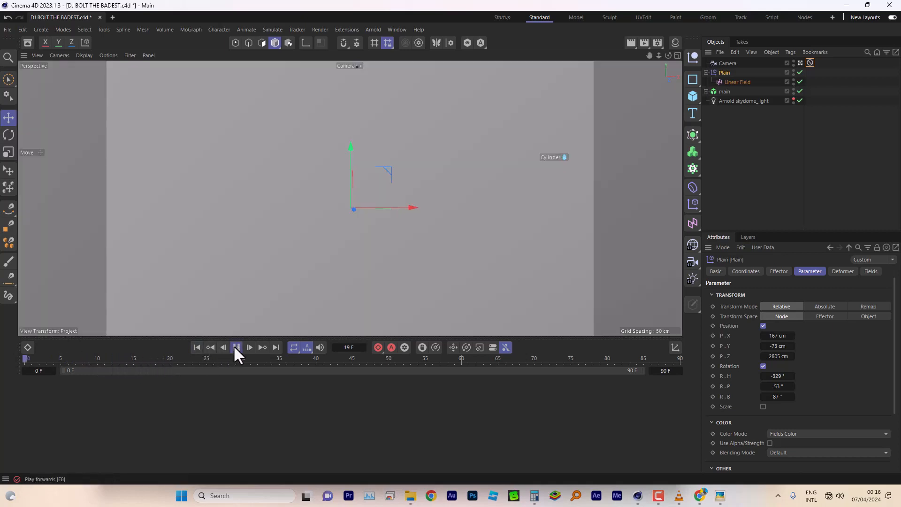
left_click(236, 347)
left_click(233, 346)
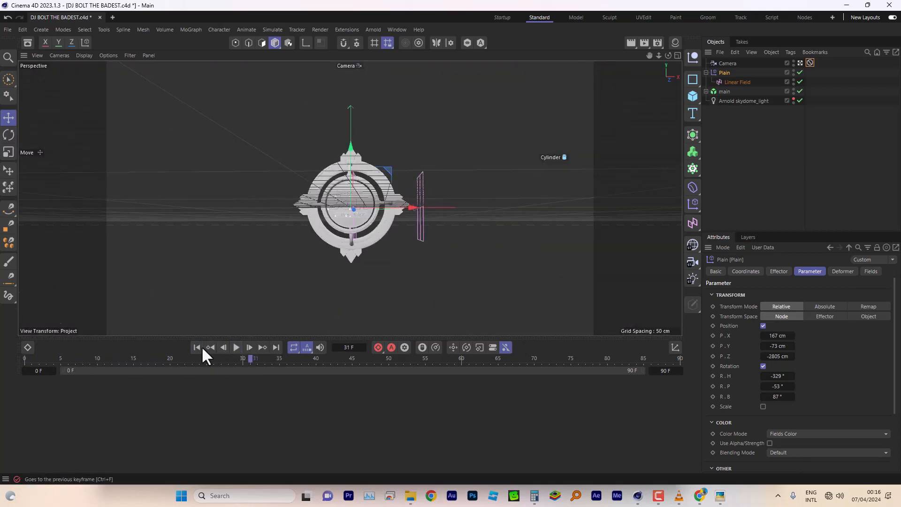
left_click_drag(184, 356, 24, 371)
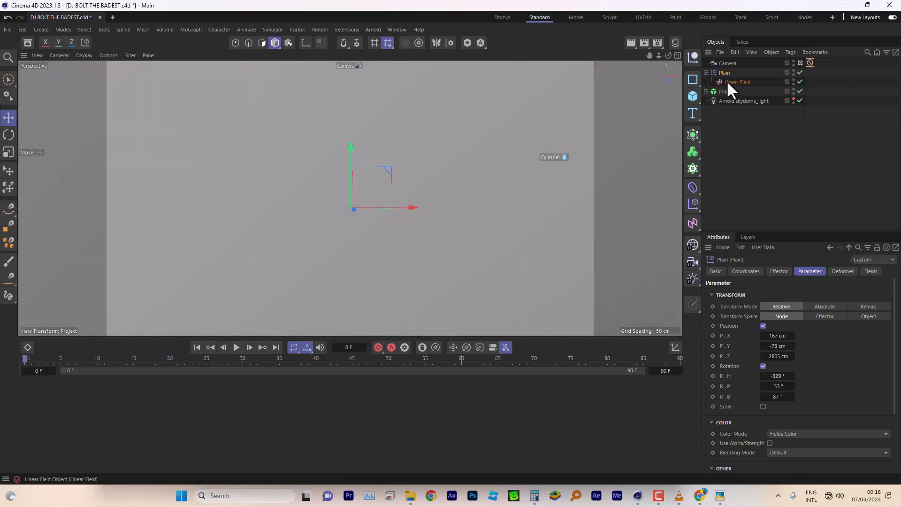
Add a Delay effector to the "main" Fracture object and check that object's list of effectors
left_click(722, 91)
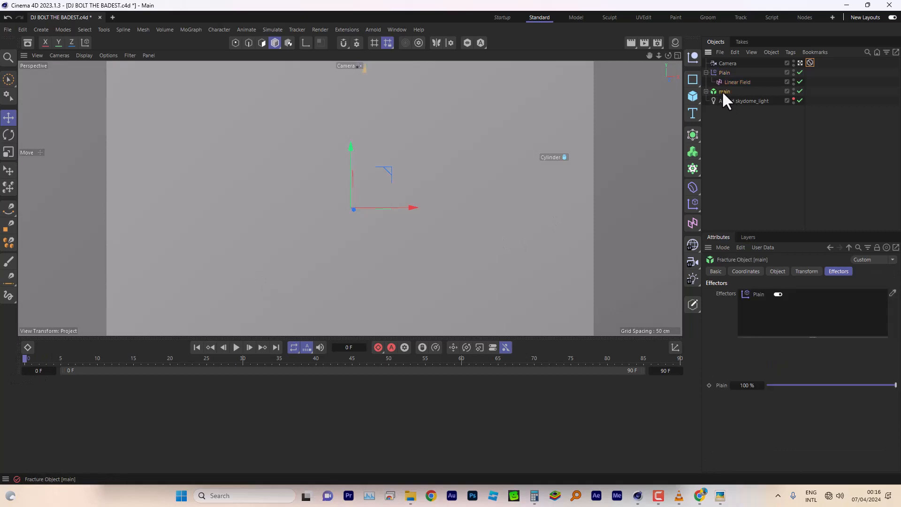
left_click(196, 29)
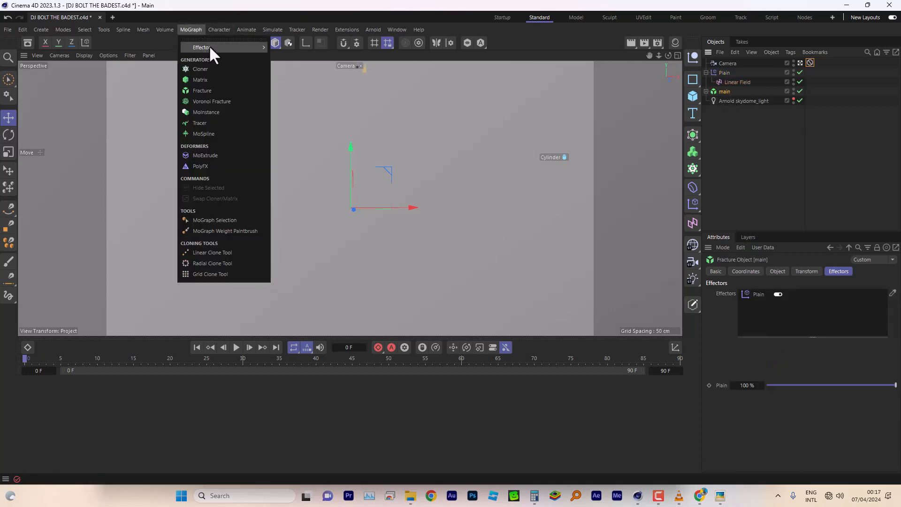
mouse_move(210, 45)
left_click(289, 66)
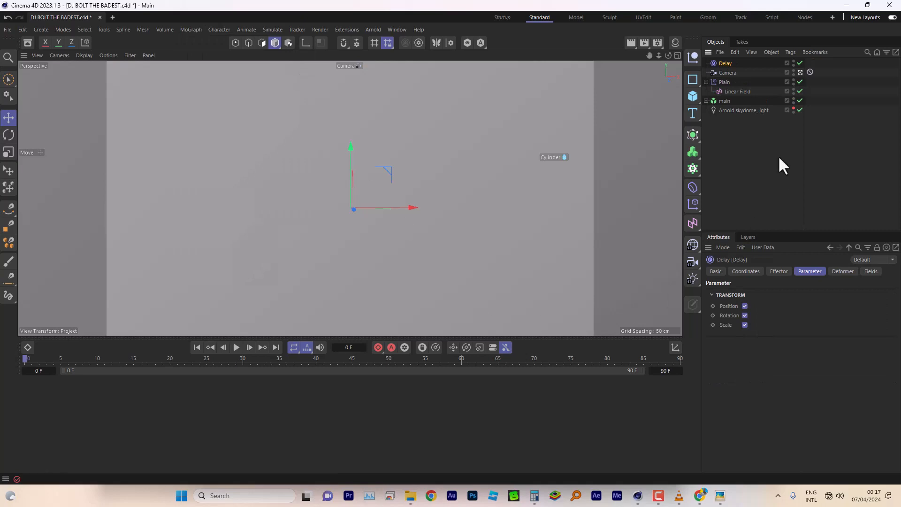
left_click(725, 100)
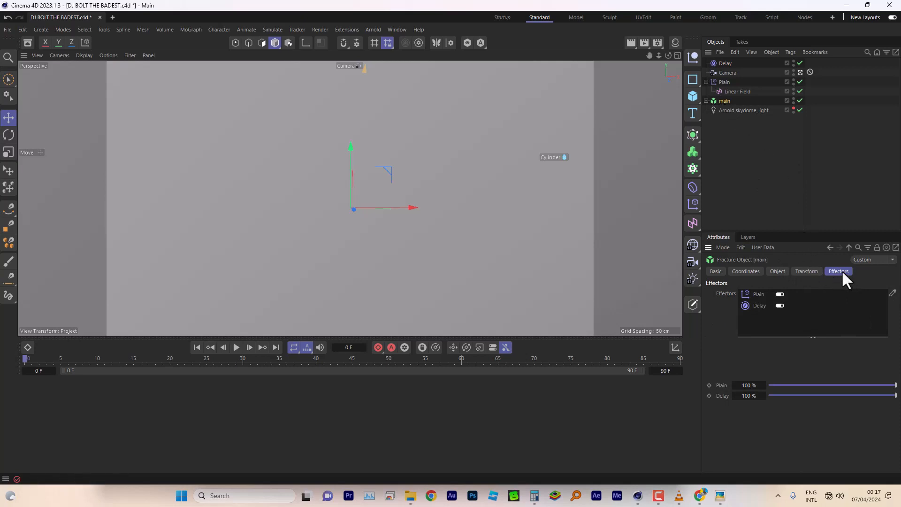
Toggle the Plain effector off and on for the "main" Fracture object, and play the animation to examine the Delay effector's influence
left_click(780, 295)
left_click(779, 295)
left_click(236, 348)
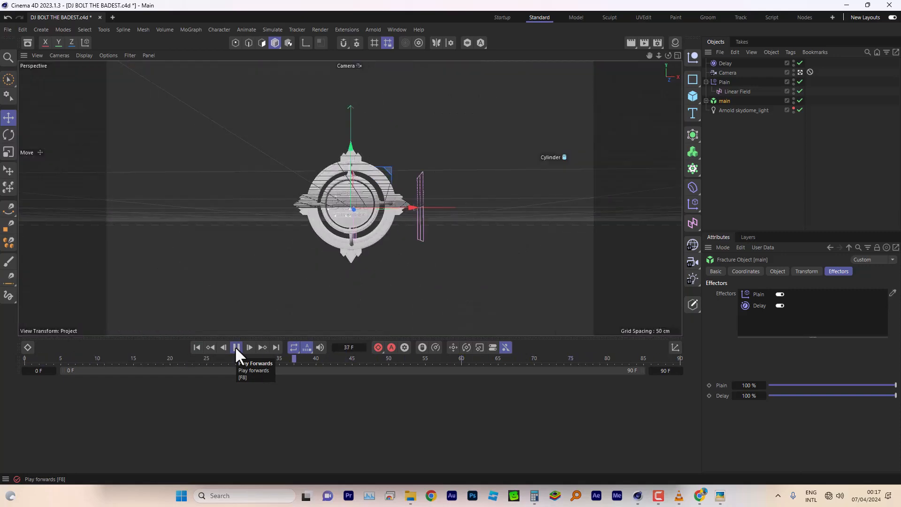
left_click(779, 305)
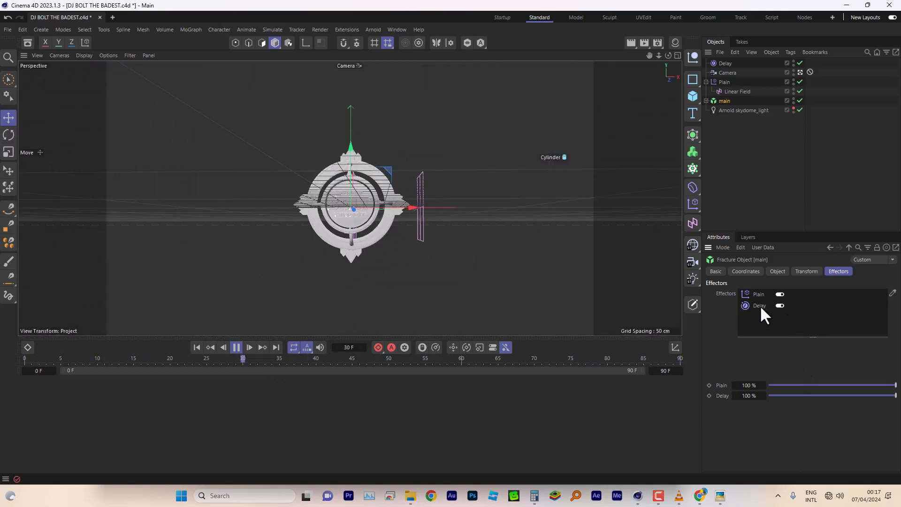
left_click(759, 305)
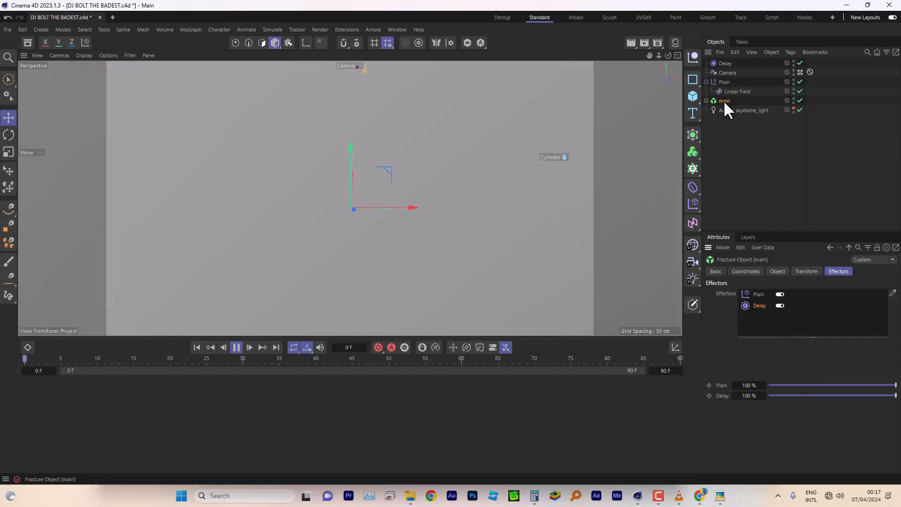
Disable Scale on the Delay effector and set its strength to 81%
left_click(724, 63)
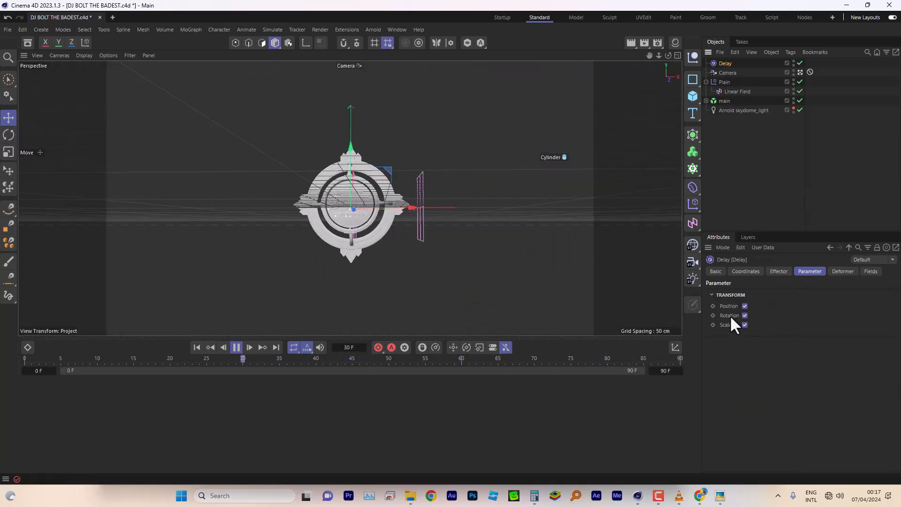
left_click(744, 324)
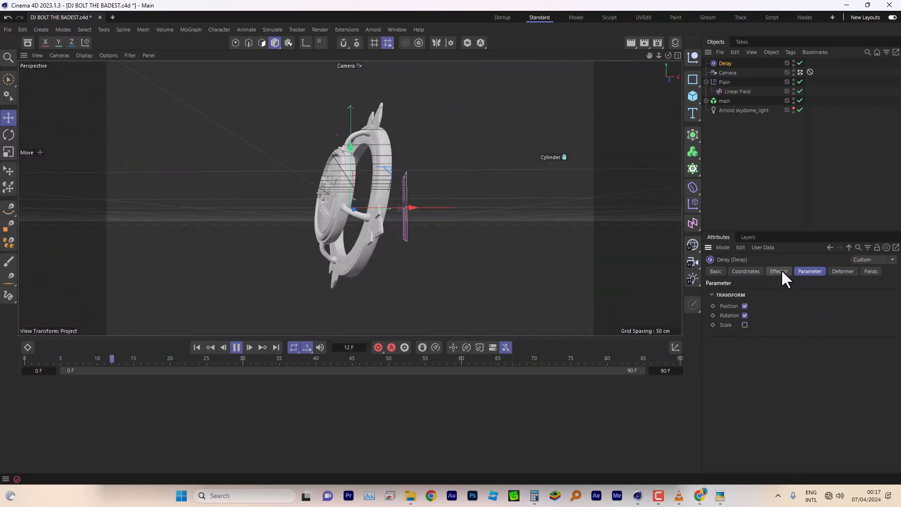
left_click(779, 272)
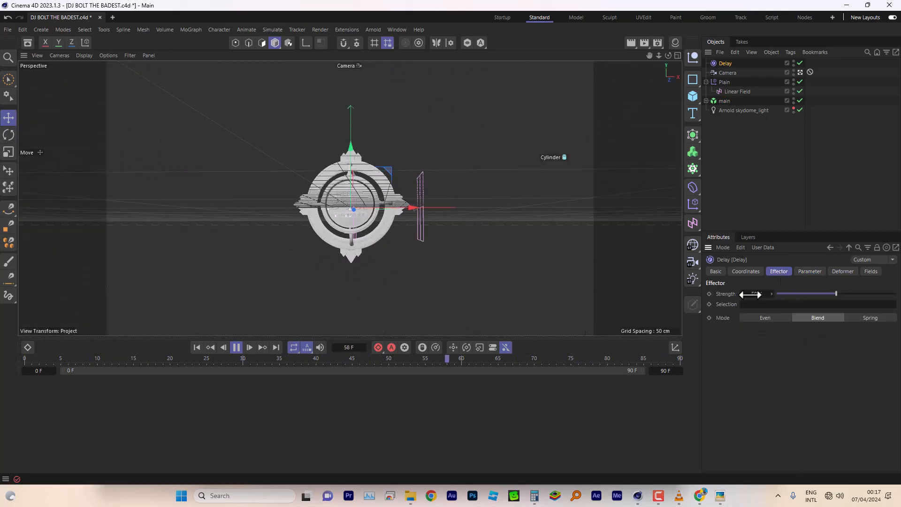
left_click_drag(836, 293, 872, 290)
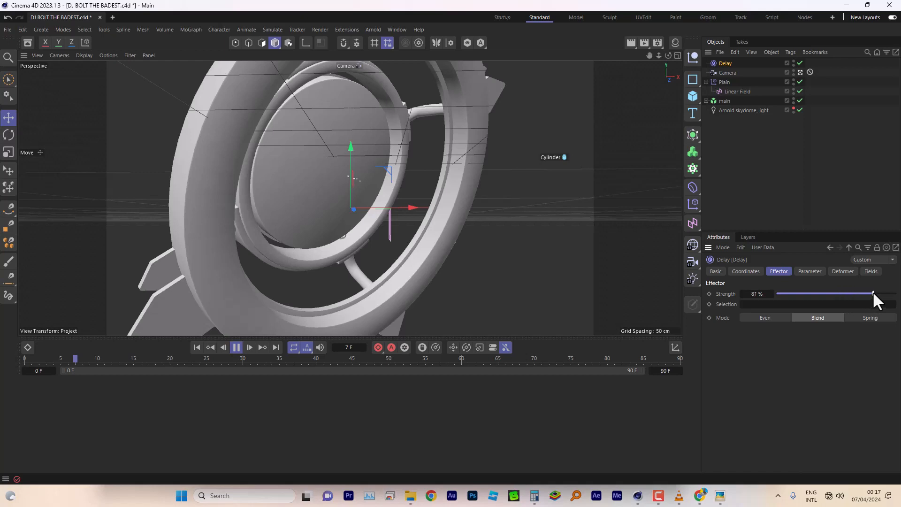
Replay the animation from the first frame to review the emblem's delayed motion
left_click(197, 346)
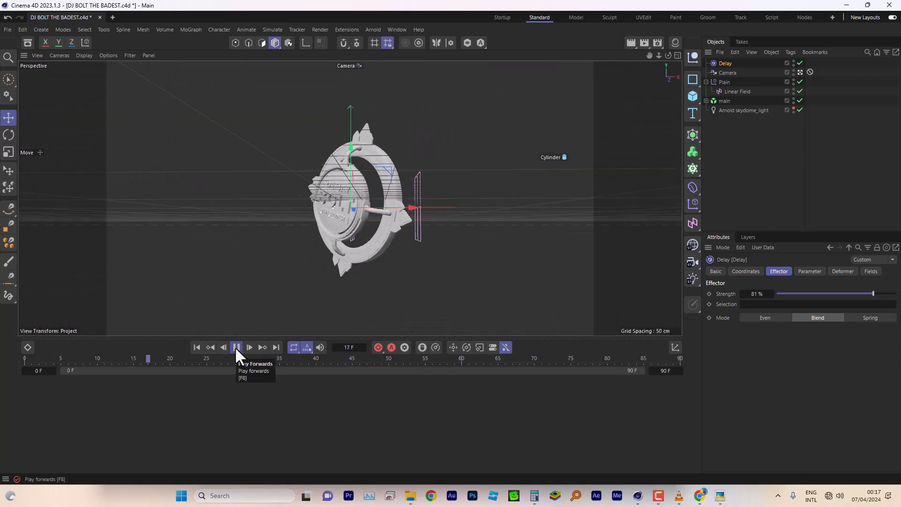
left_click(236, 347)
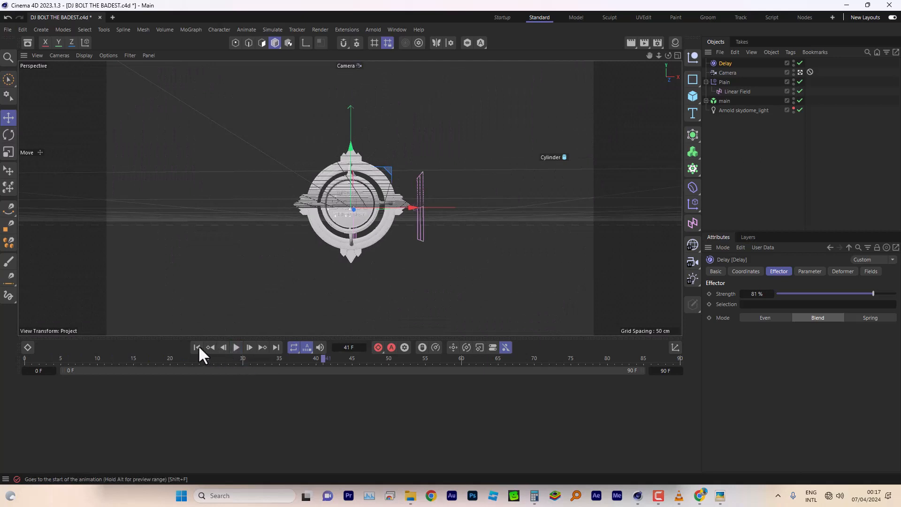
left_click(197, 347)
left_click(236, 348)
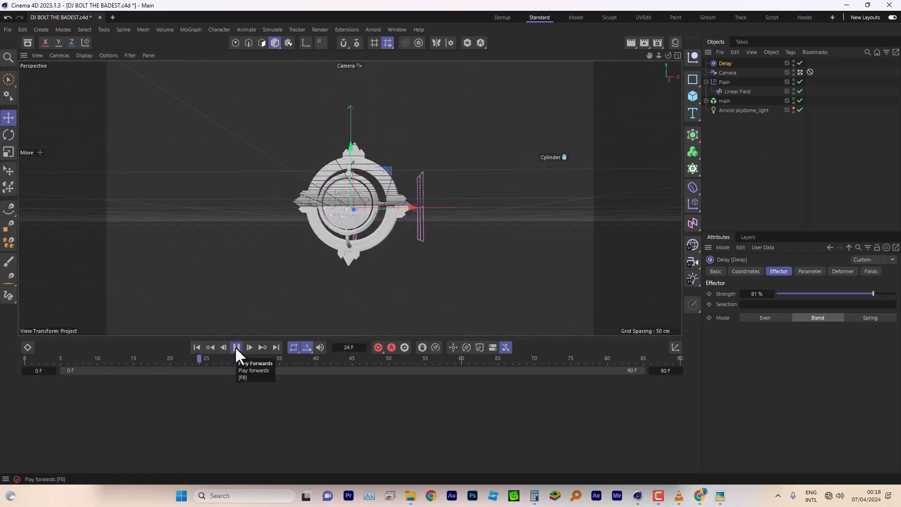
Try the Delay effector's strength at 100%, set it to 85%, and stop playback to scrub to frame 11
left_click_drag(874, 293, 897, 293)
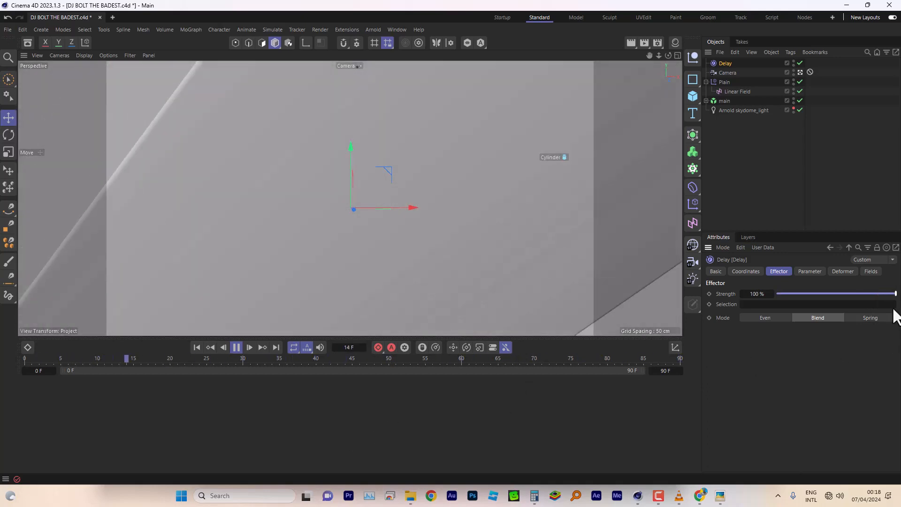
left_click(878, 294)
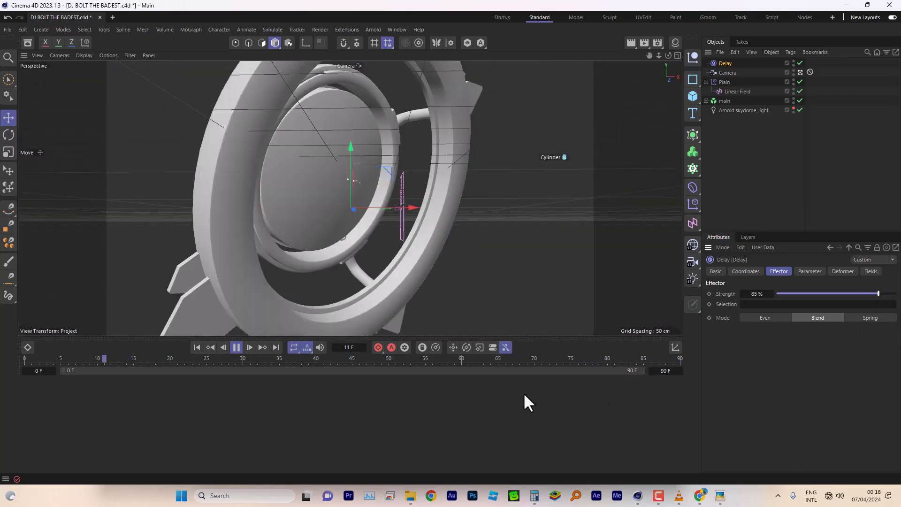
left_click(236, 347)
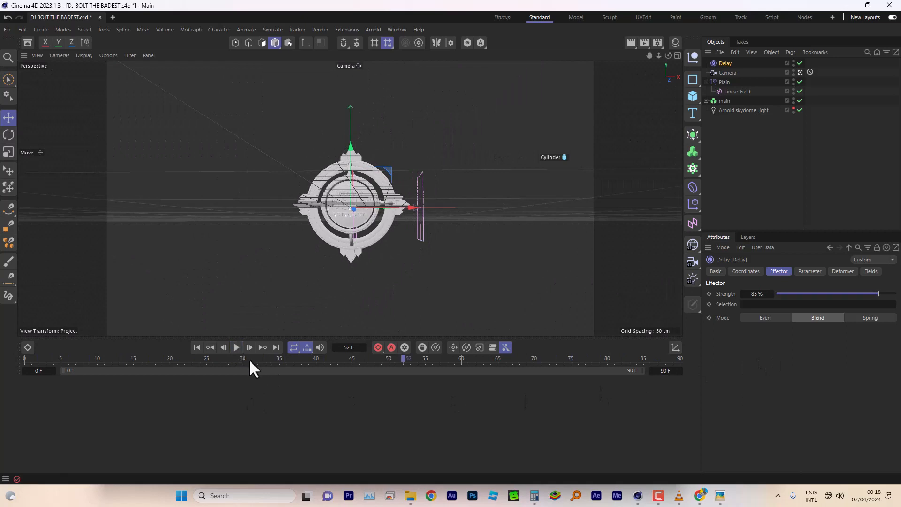
left_click_drag(249, 360, 106, 365)
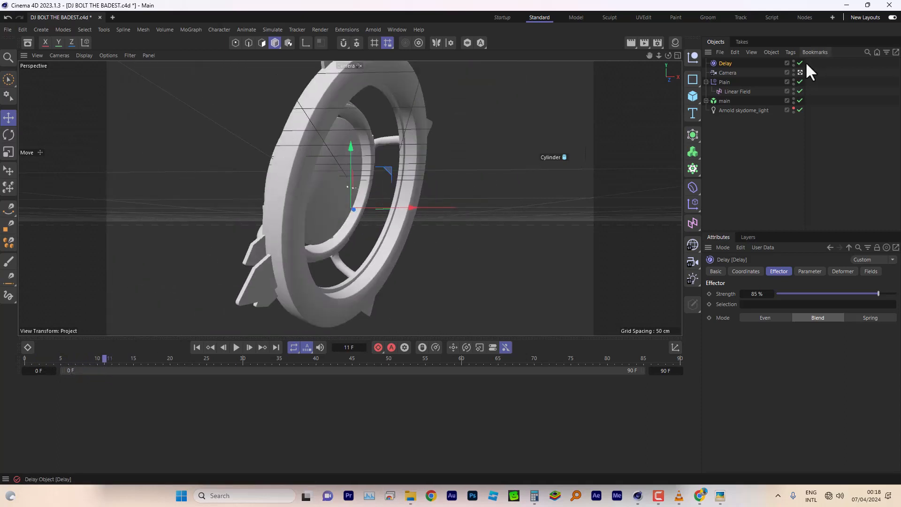
Switch off the Delay effector for the "main" Fracture object and set the Plain effector's rotation to R.H -90° and R.P -103°
left_click(725, 100)
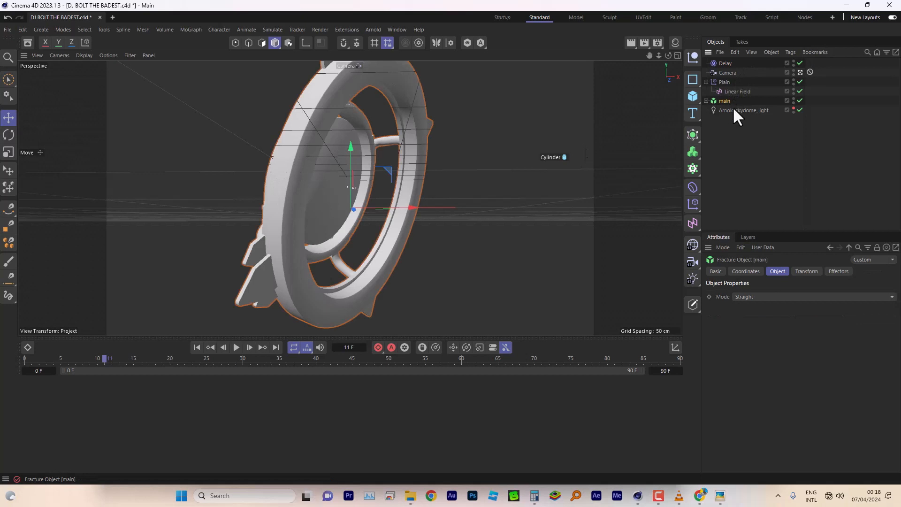
left_click(837, 271)
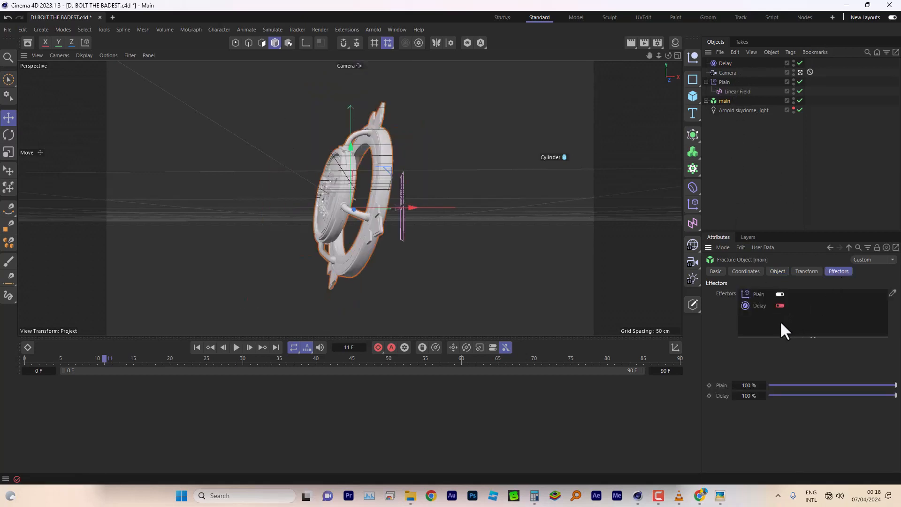
left_click(724, 82)
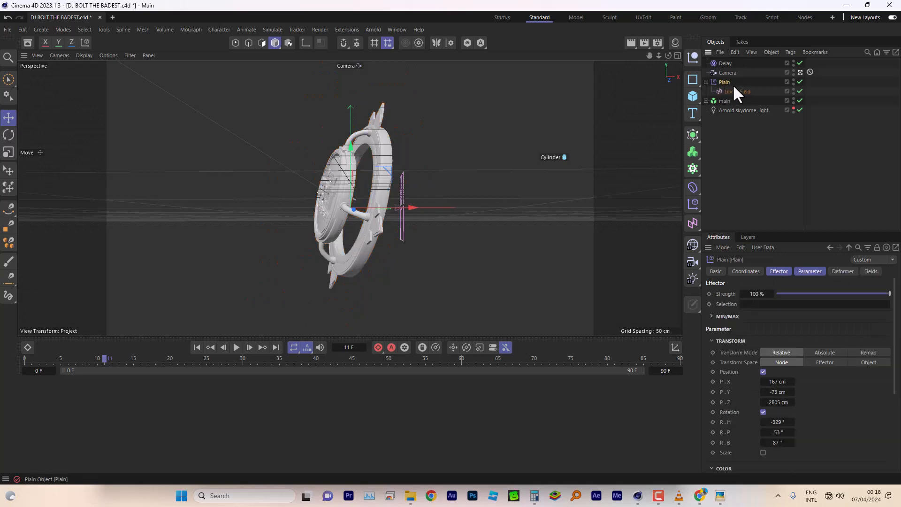
left_click(810, 272)
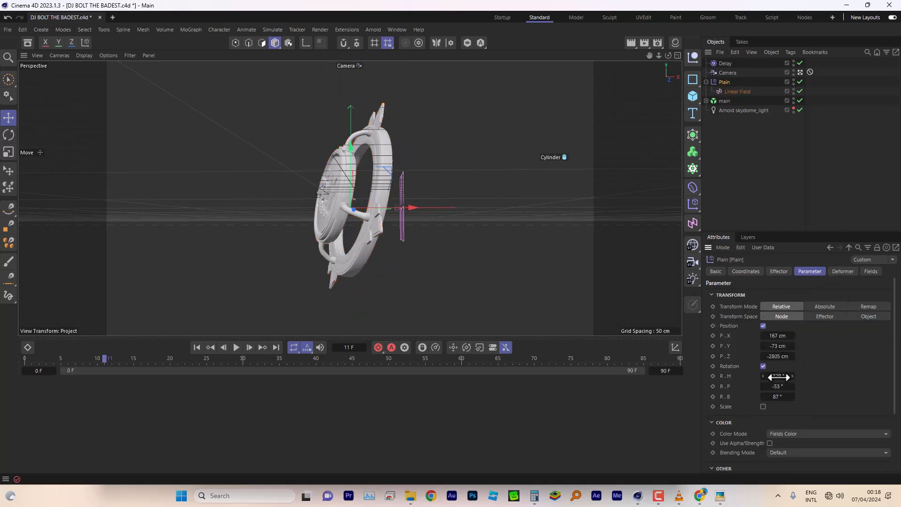
left_click_drag(776, 378, 829, 378)
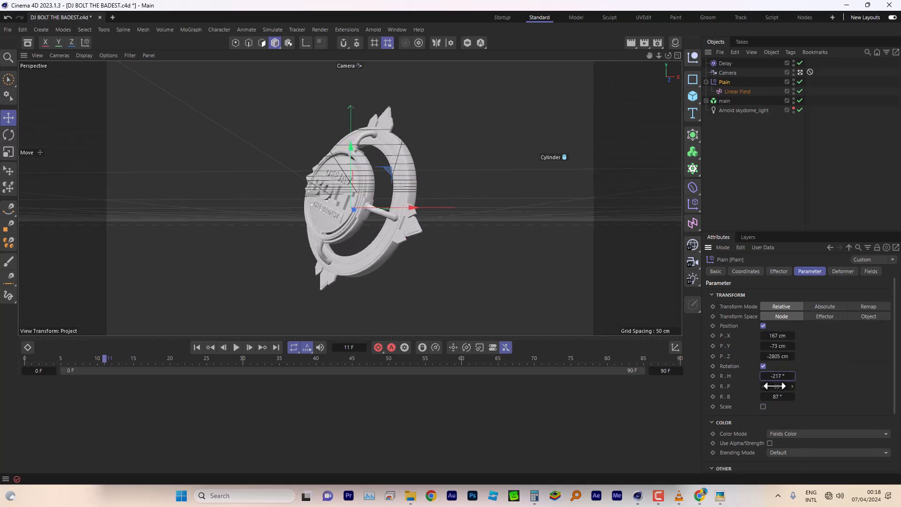
left_click_drag(774, 386, 10, 377)
left_click_drag(105, 357, 75, 357)
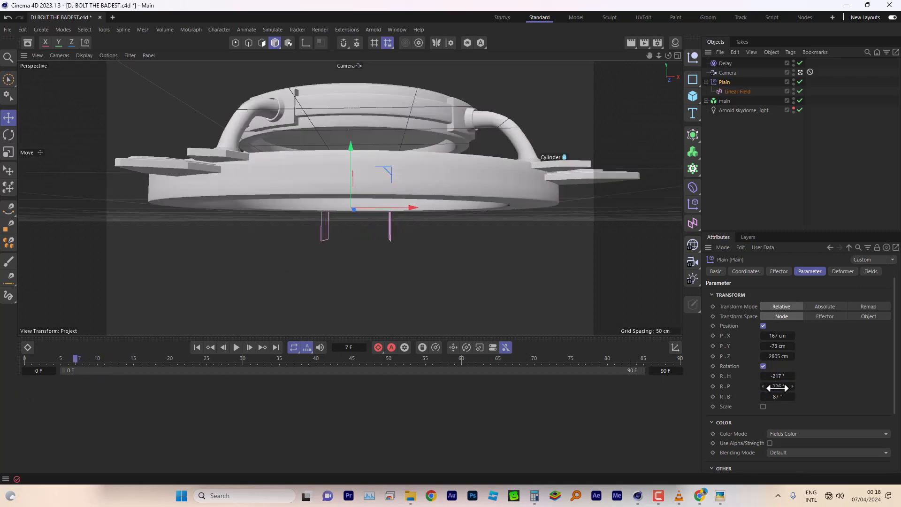
mouse_move(777, 385)
left_mouse_down()
mouse_move(796, 386)
mouse_move(779, 376)
mouse_move(796, 375)
mouse_move(776, 389)
mouse_move(782, 376)
left_mouse_up()
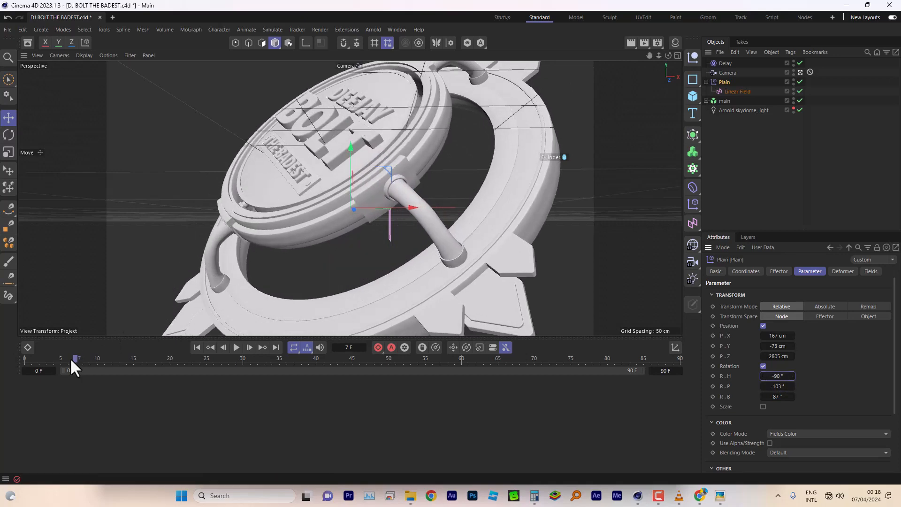
Set the Plain effector's P.Y position to -182 cm at frame 5, and scrub to frame 10 to check the emblem
mouse_move(70, 359)
left_mouse_down()
mouse_move(41, 367)
mouse_move(58, 366)
left_mouse_up()
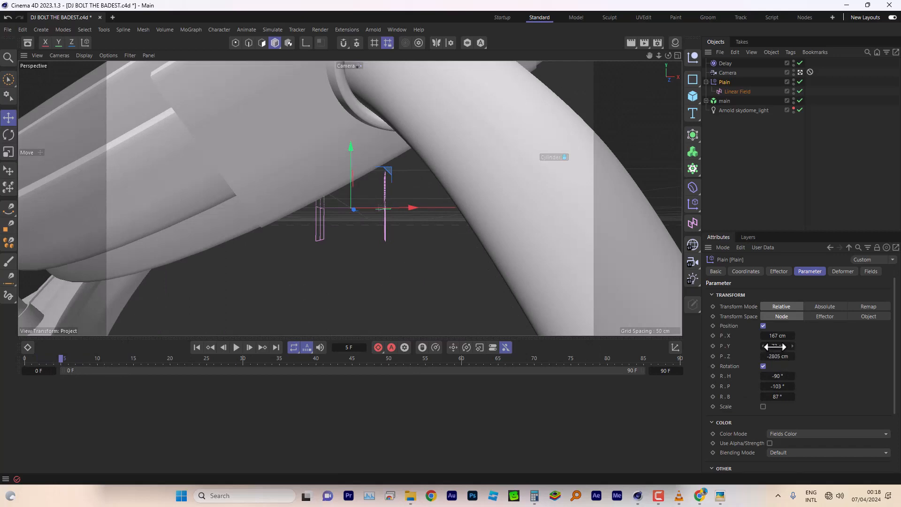
left_click_drag(775, 346, 748, 347)
left_click_drag(60, 356, 122, 363)
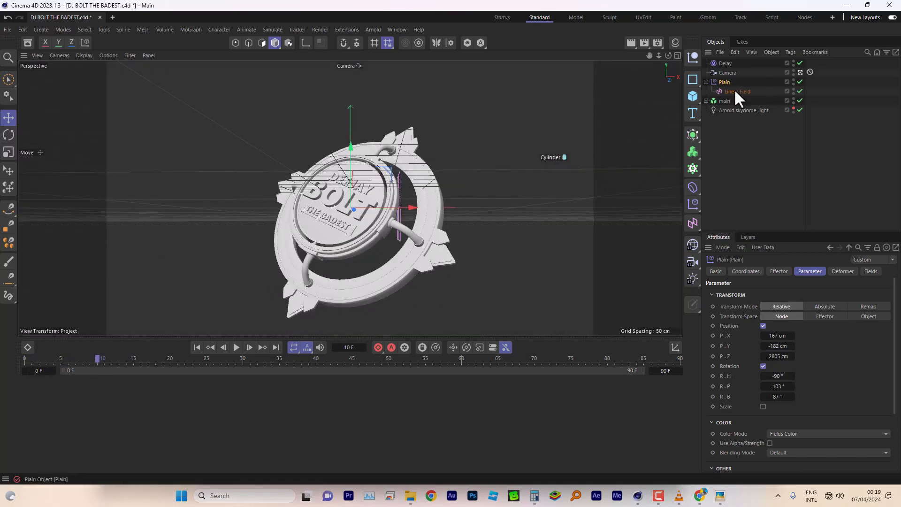
Re-enable the Delay effector for the "main" Fracture object and replay the animation from the first frame
left_click(724, 100)
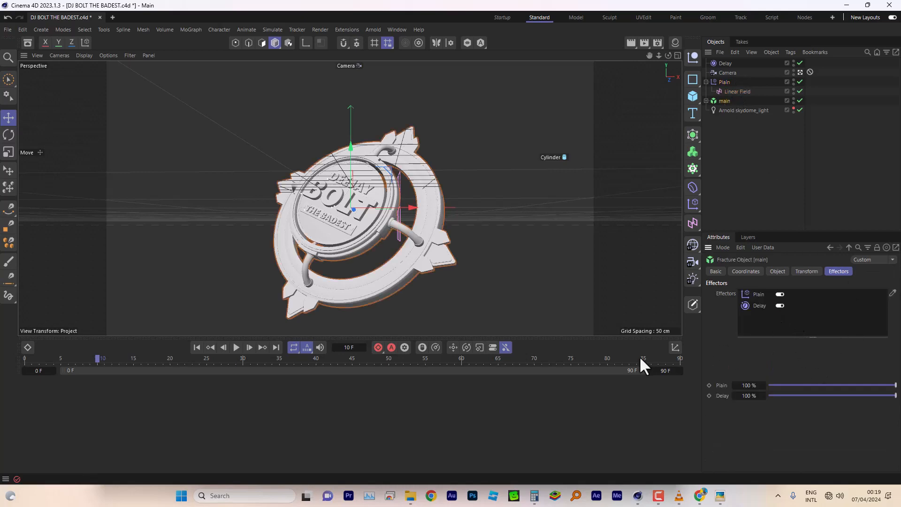
left_click(237, 346)
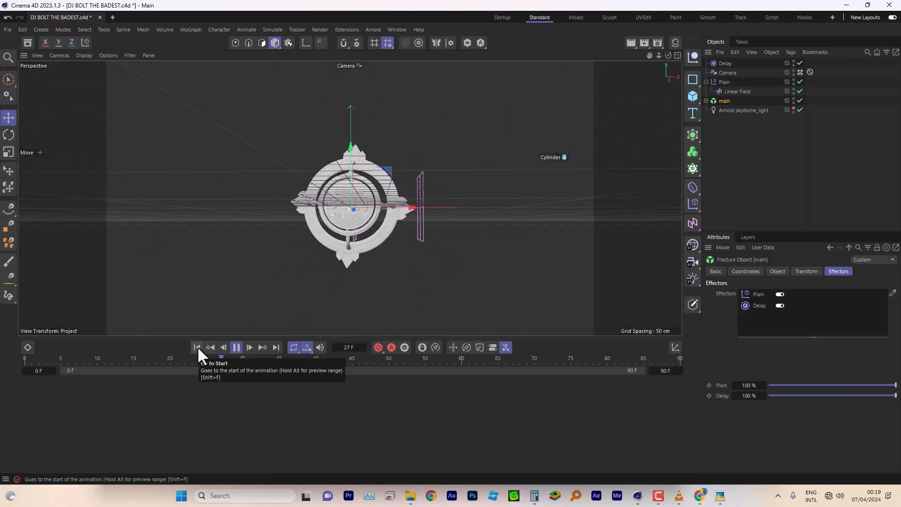
left_click(197, 347)
left_click(235, 347)
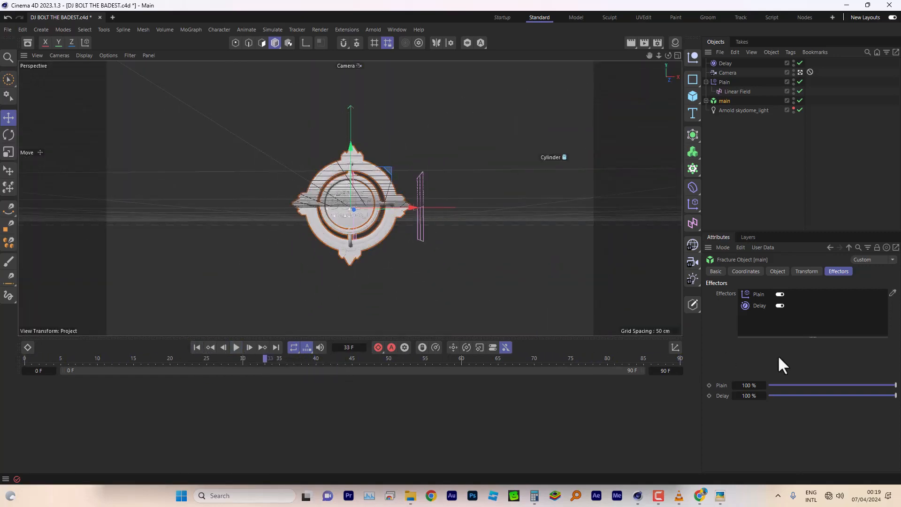
Try the Delay effector in Even mode and replay the animation from the first frame
left_click(801, 271)
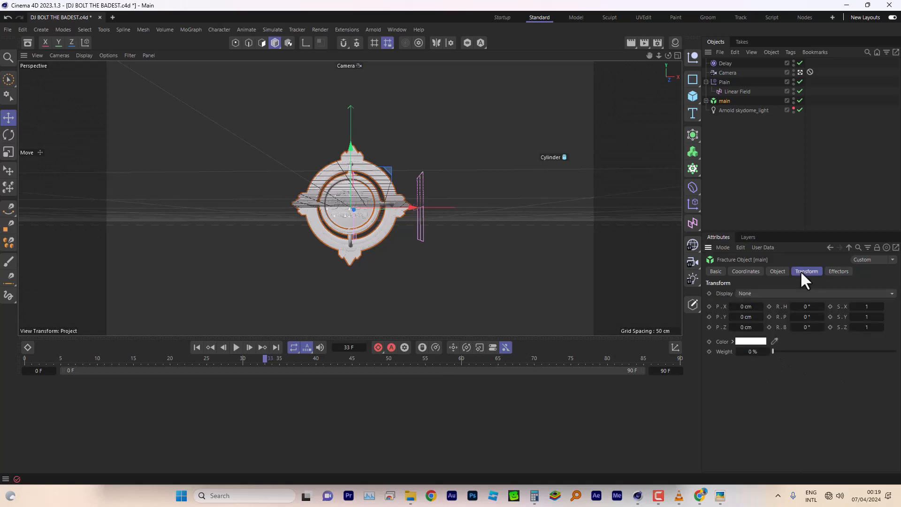
left_click(723, 63)
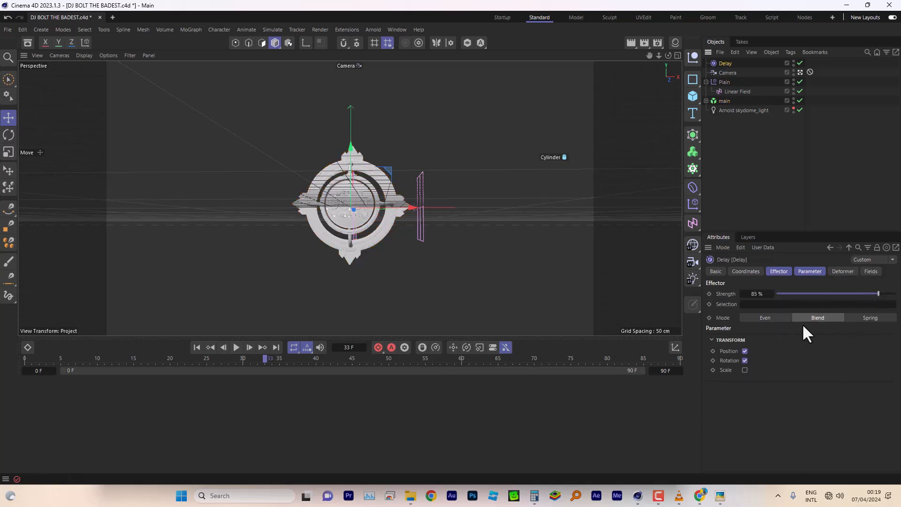
left_click(770, 320)
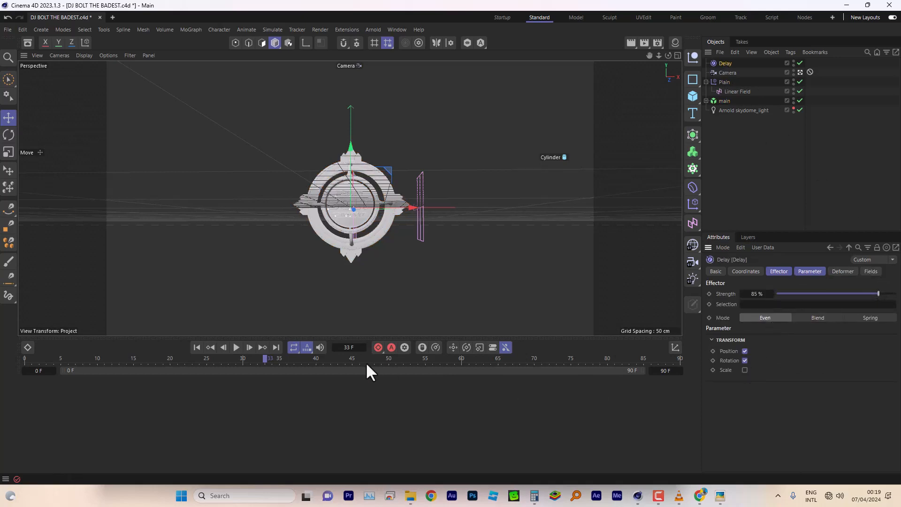
left_click(197, 347)
left_click(236, 347)
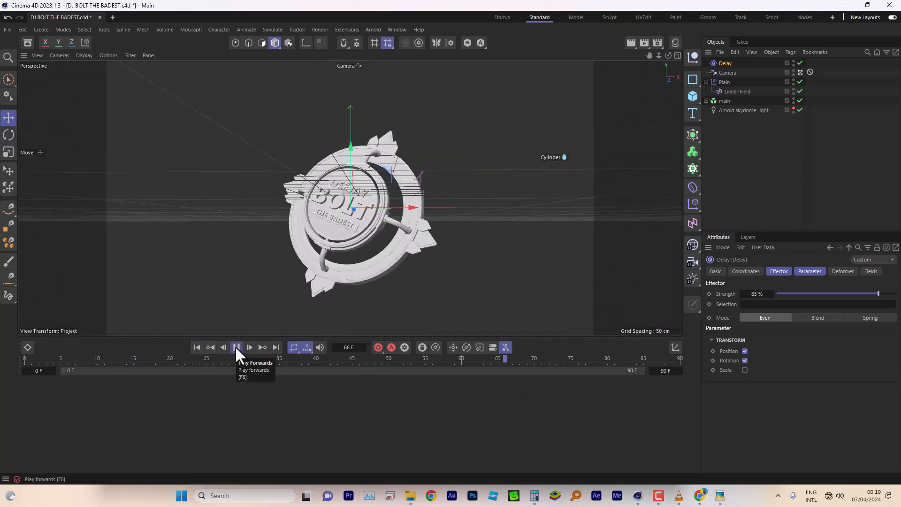
Try the Delay effector's strength at 63% and 73% during playback, and return its mode to Blend
left_click_drag(874, 293, 852, 293)
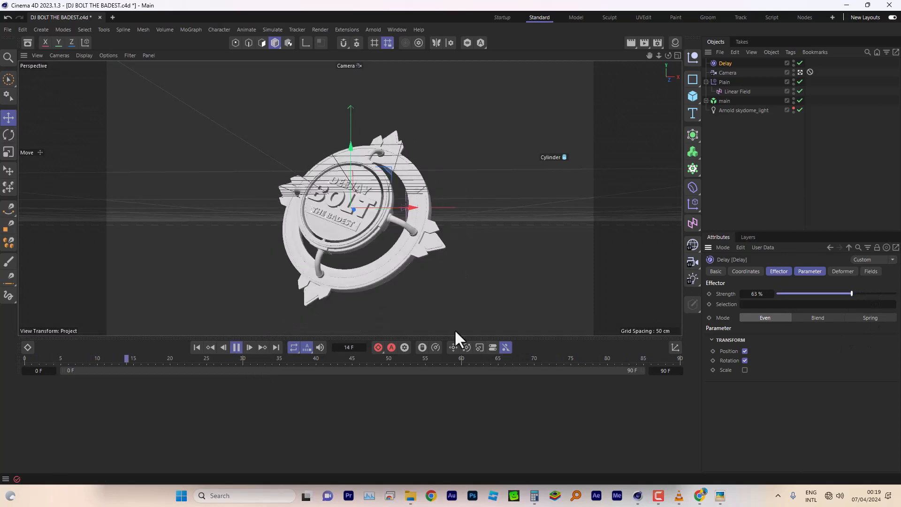
left_click(197, 345)
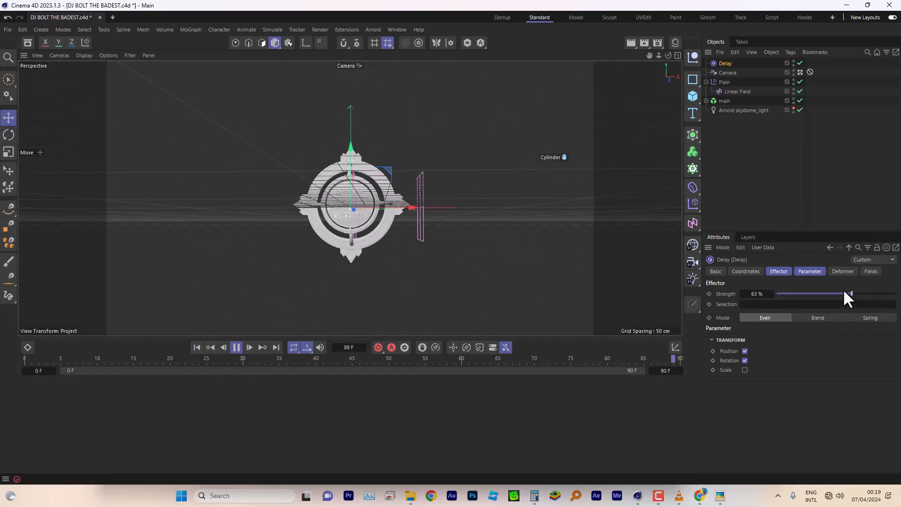
left_click_drag(844, 293, 863, 294)
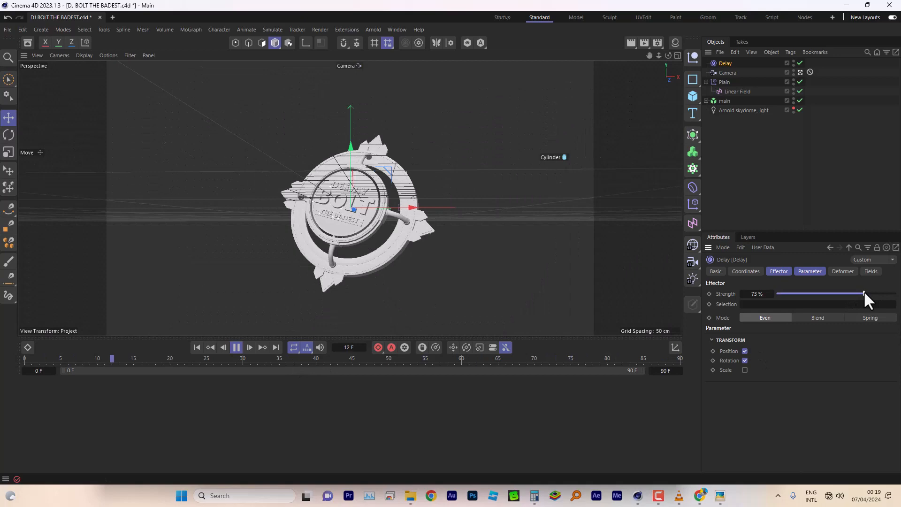
left_click(796, 317)
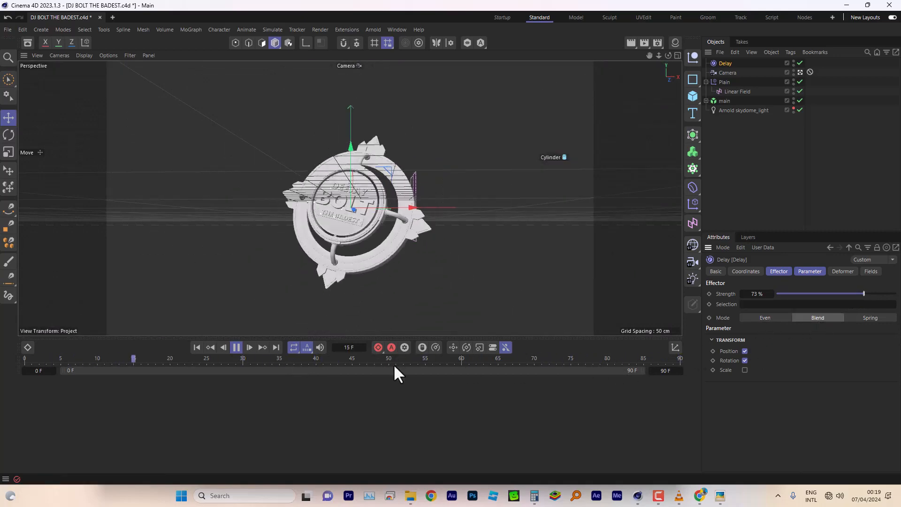
Set the Delay effector's strength to 80%, play the animation from the first frame, and raise the strength to 87%
left_click(236, 347)
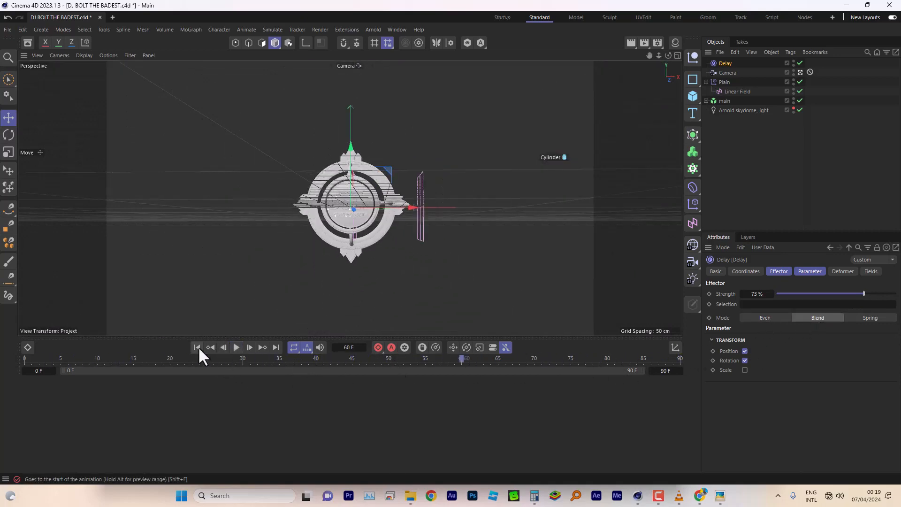
left_click(197, 347)
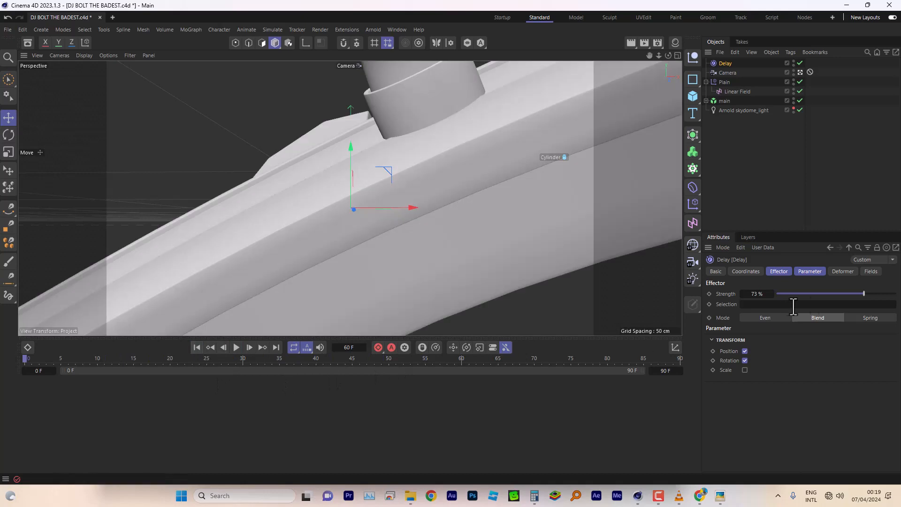
left_click(757, 295)
type("80")
left_click(236, 347)
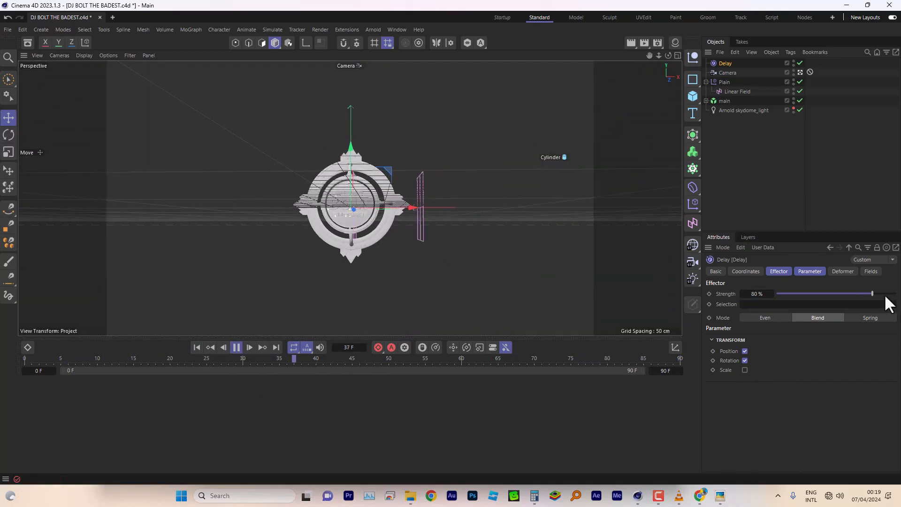
left_click_drag(877, 293, 879, 293)
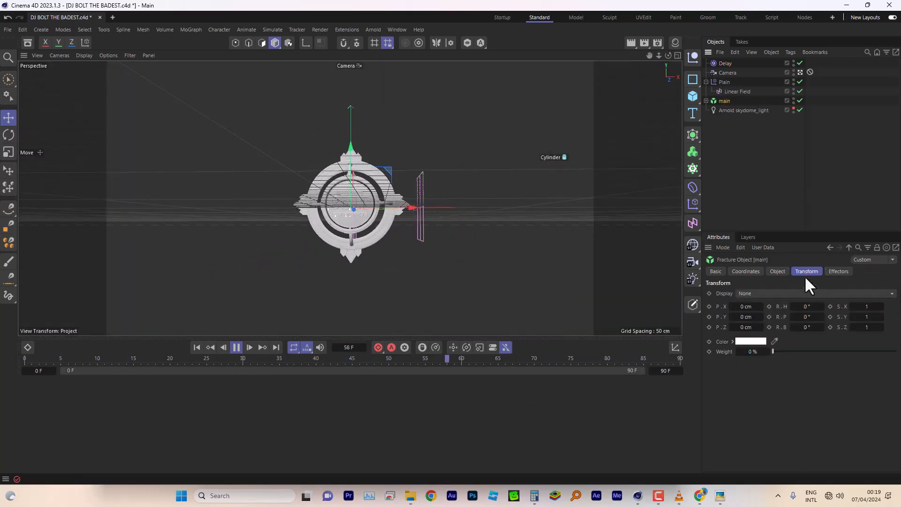
Review the effectors assigned to the "main" Fracture object, the Plain effector, and the Delay effector's deformation settings
left_click(835, 272)
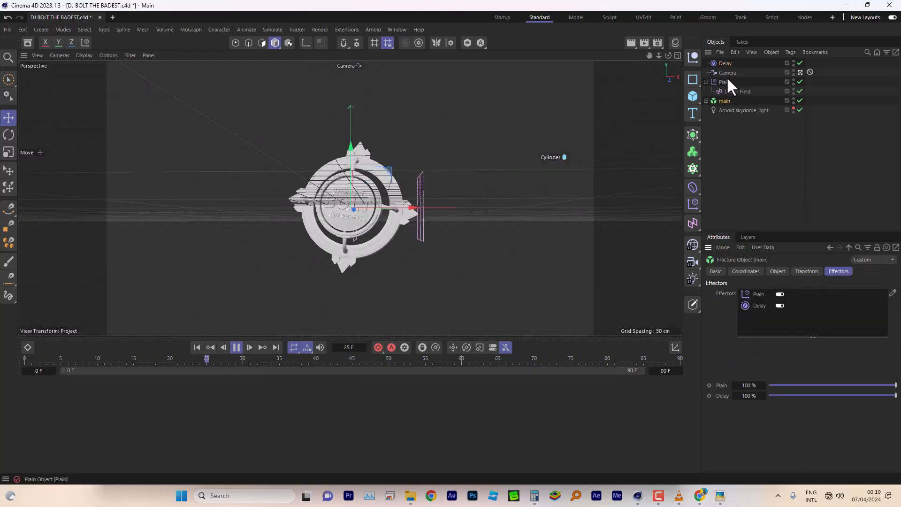
left_click(725, 82)
left_click(723, 100)
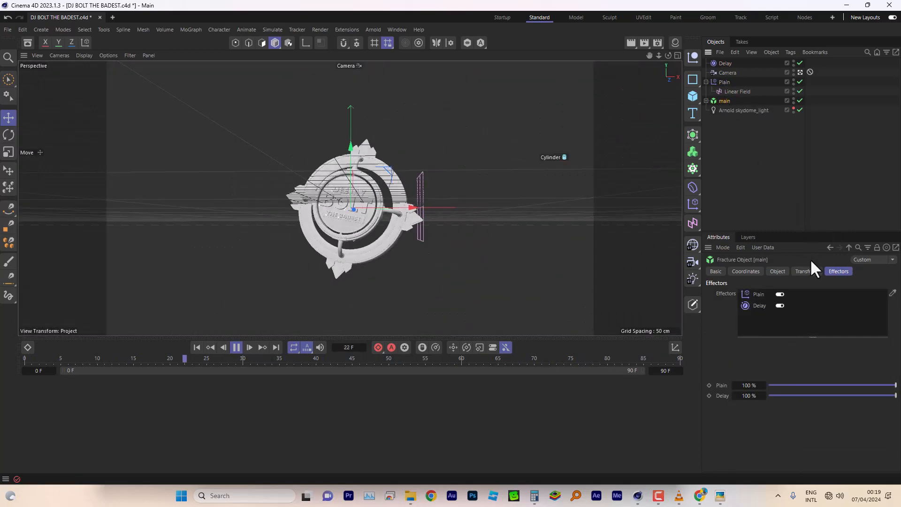
left_click(726, 63)
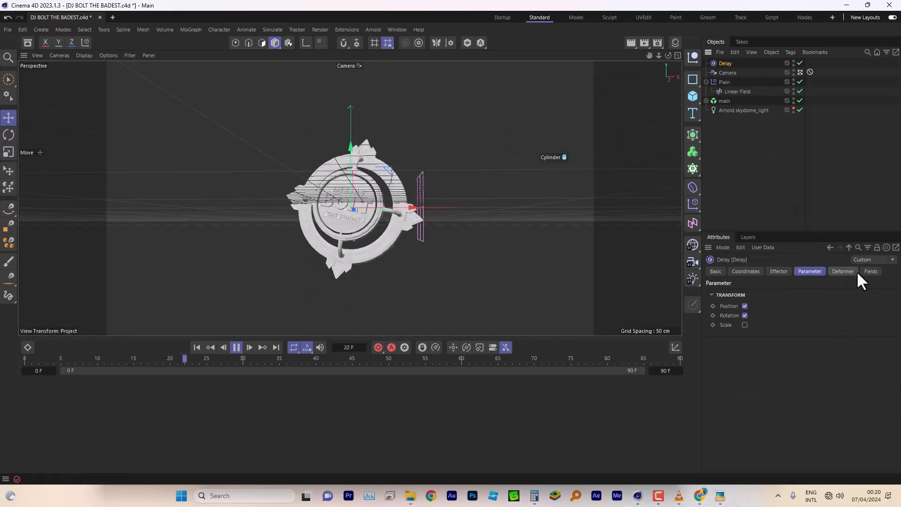
left_click(844, 272)
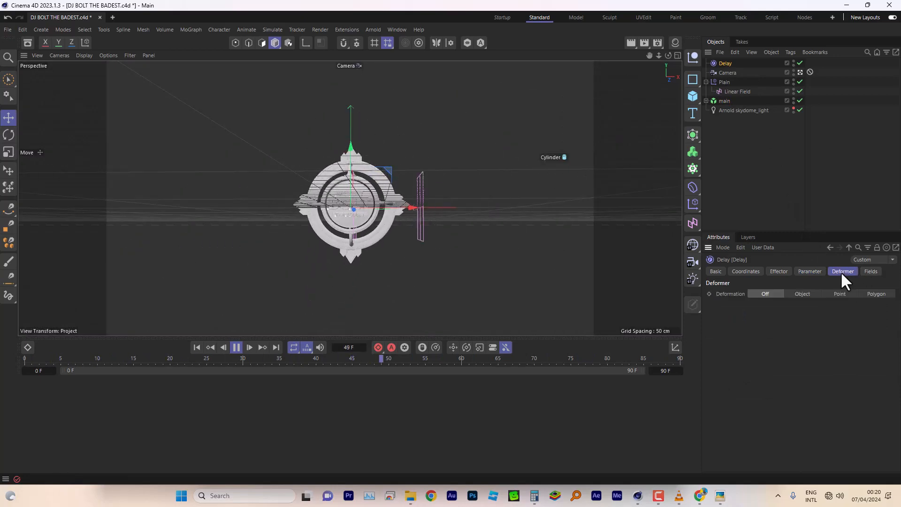
Enable Scale in the Delay effector's transform parameters and check its effector settings while the animation plays
left_click(812, 272)
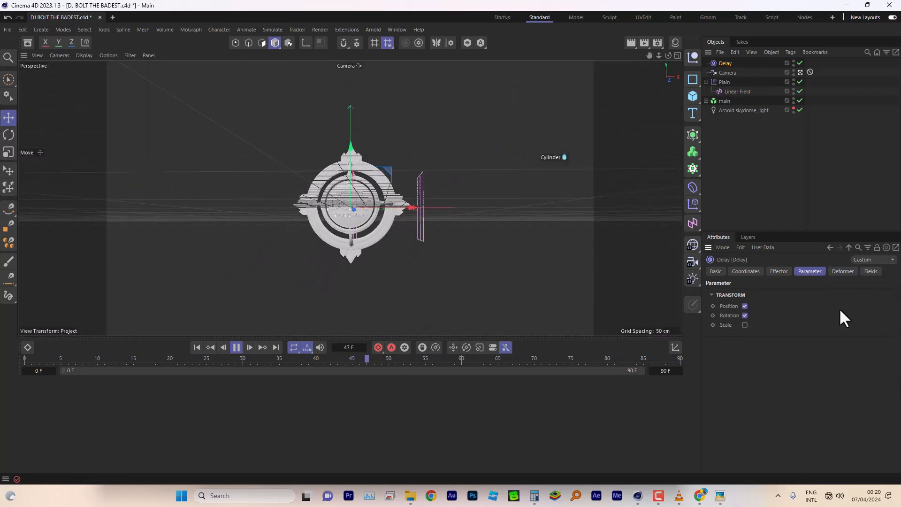
left_click(744, 325)
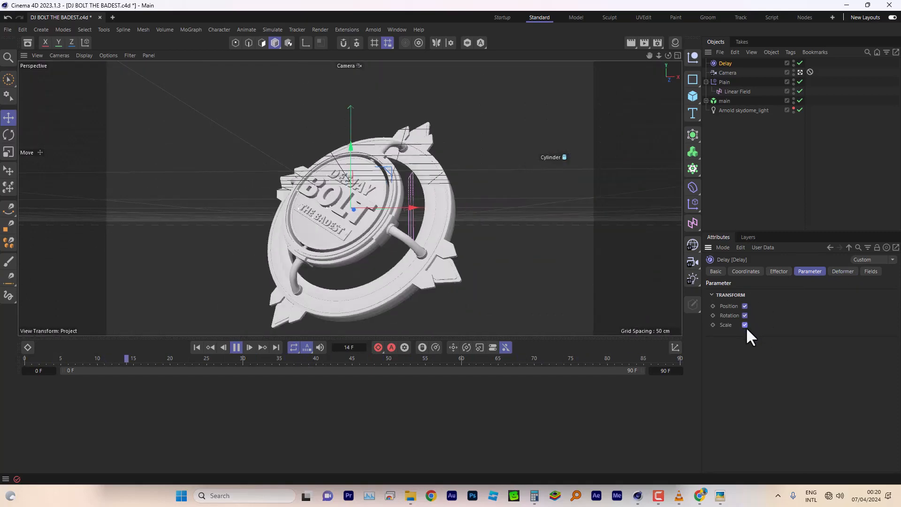
left_click(779, 270)
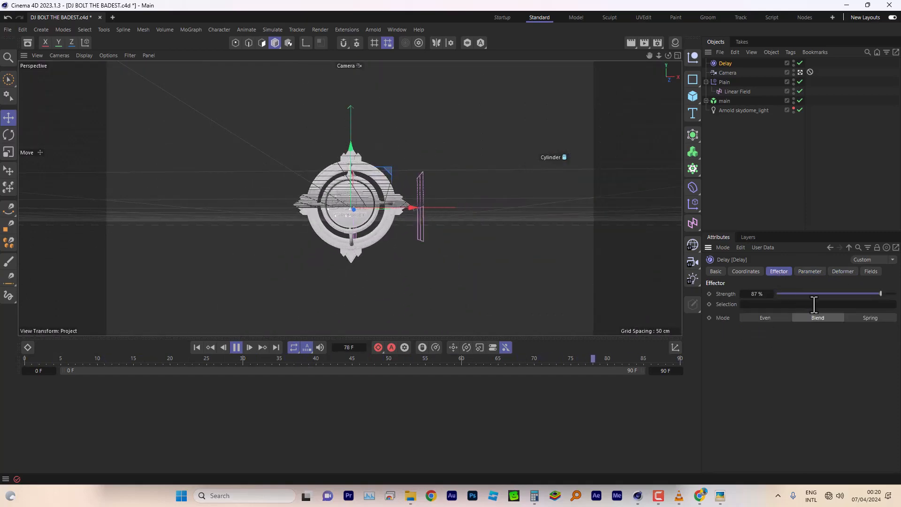
left_click(804, 271)
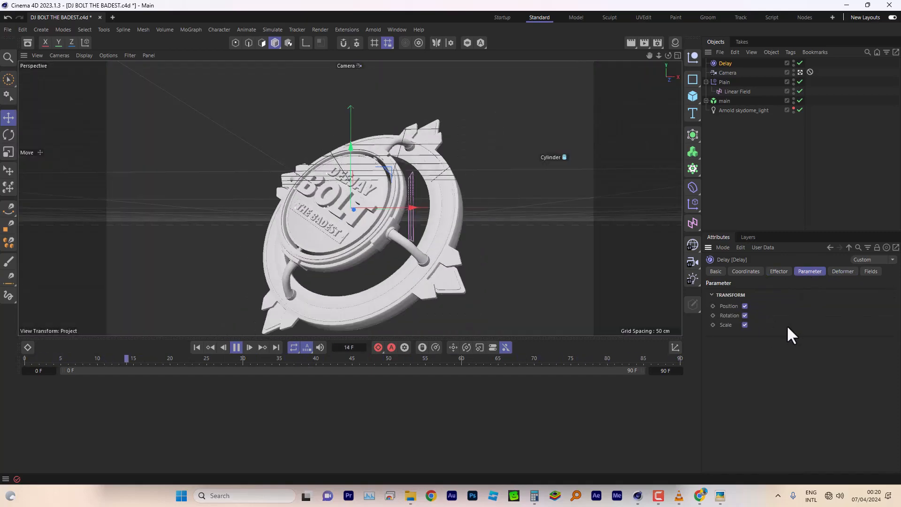
Enable Scale in the Plain effector's transform parameters and look through its remaining options
left_click(724, 81)
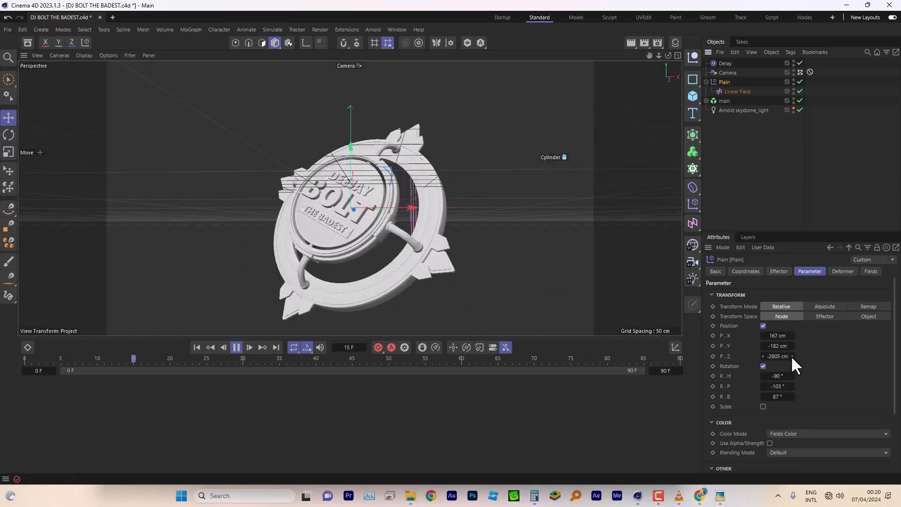
left_click(763, 406)
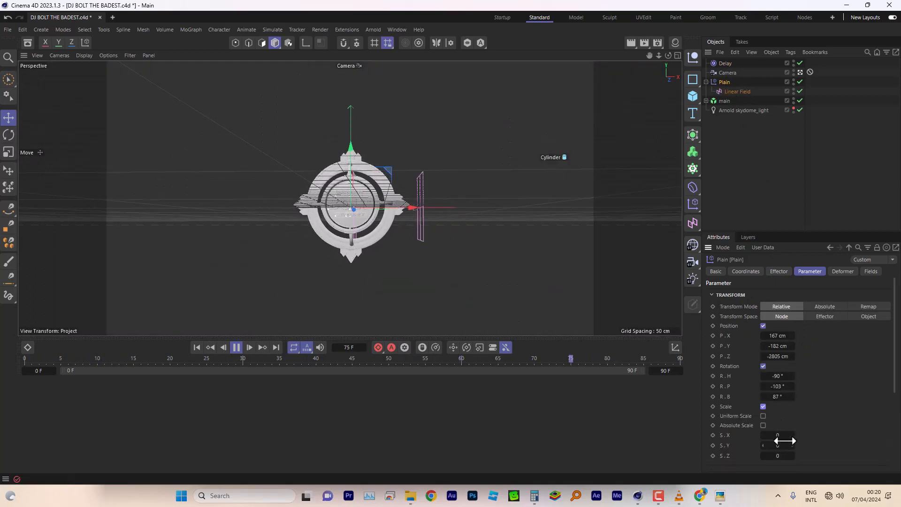
scroll(827, 402, "down", 5)
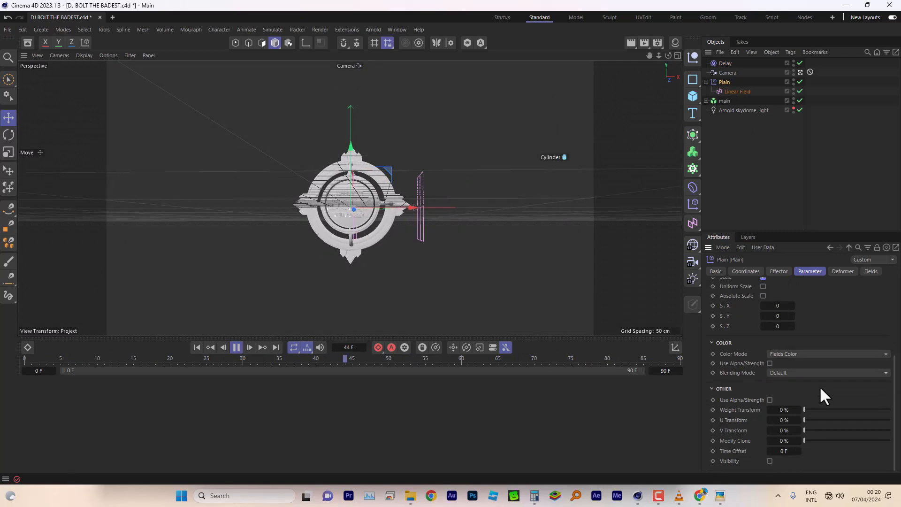
Enable Uniform Scale and Absolute Scale for the Plain effector, set the scale to -1, and play the animation from the first frame
scroll(821, 384, "up", 2)
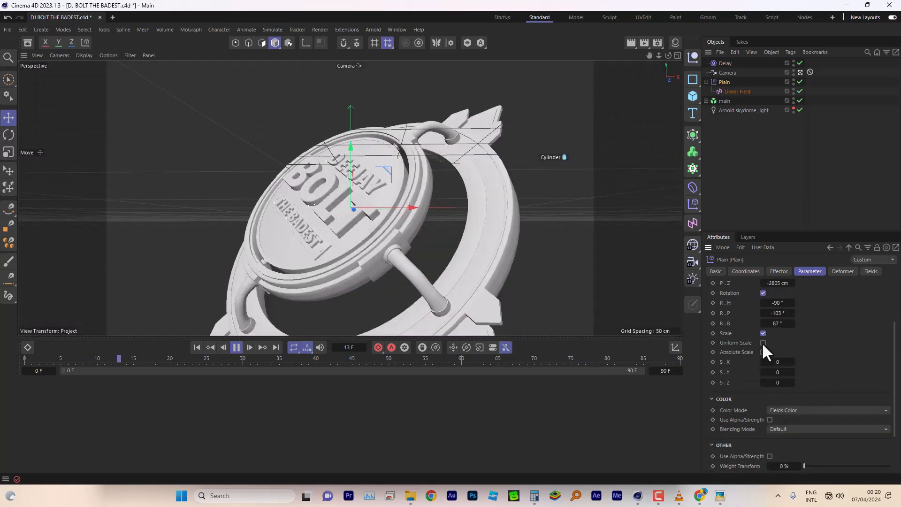
left_click(763, 342)
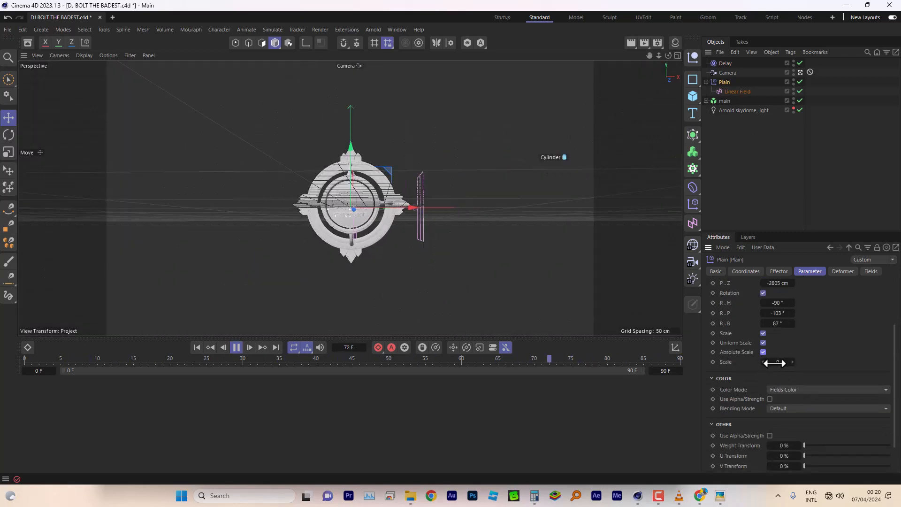
double_click(775, 363)
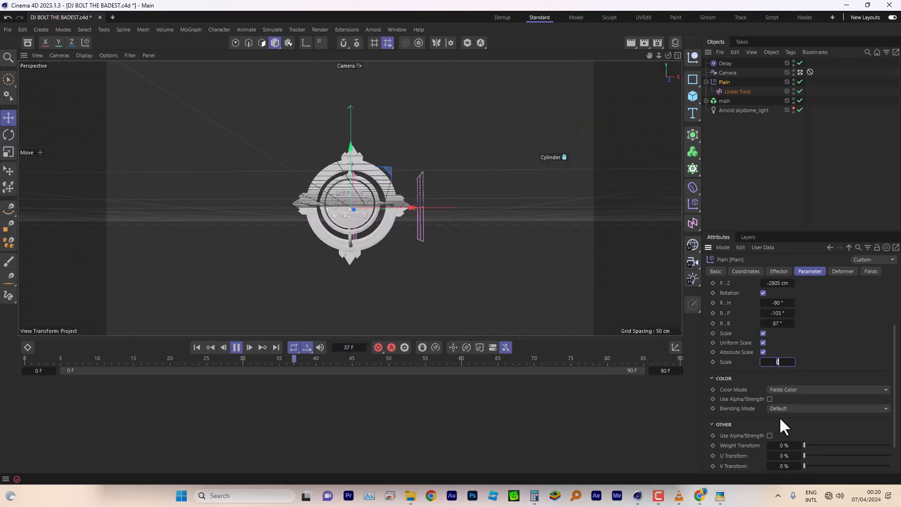
type("-1")
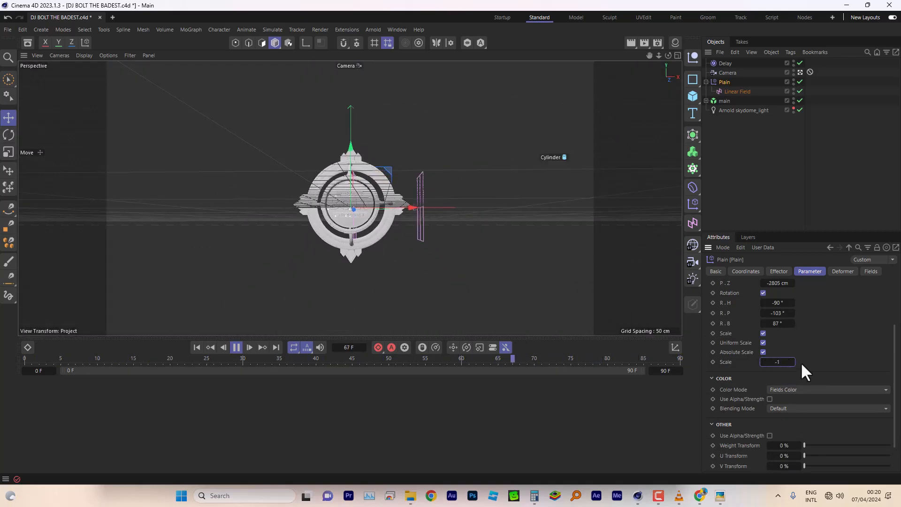
double_click(775, 311)
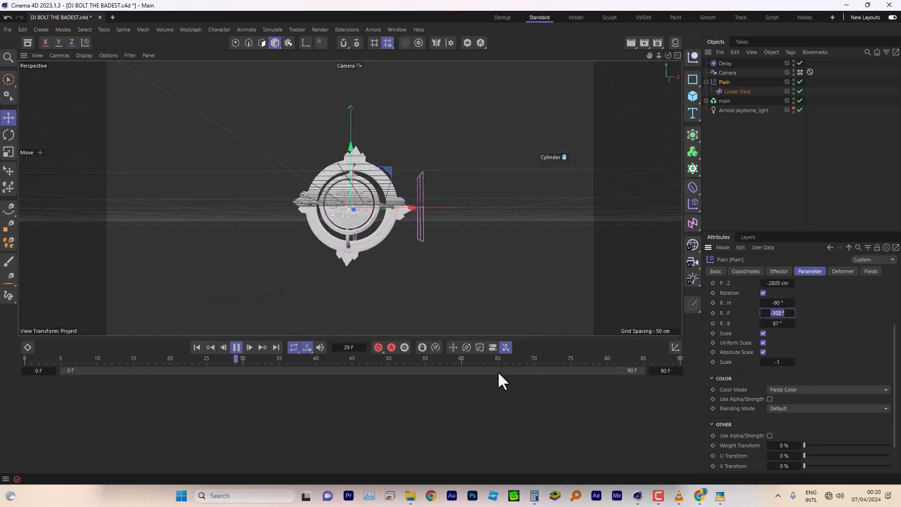
left_click(235, 347)
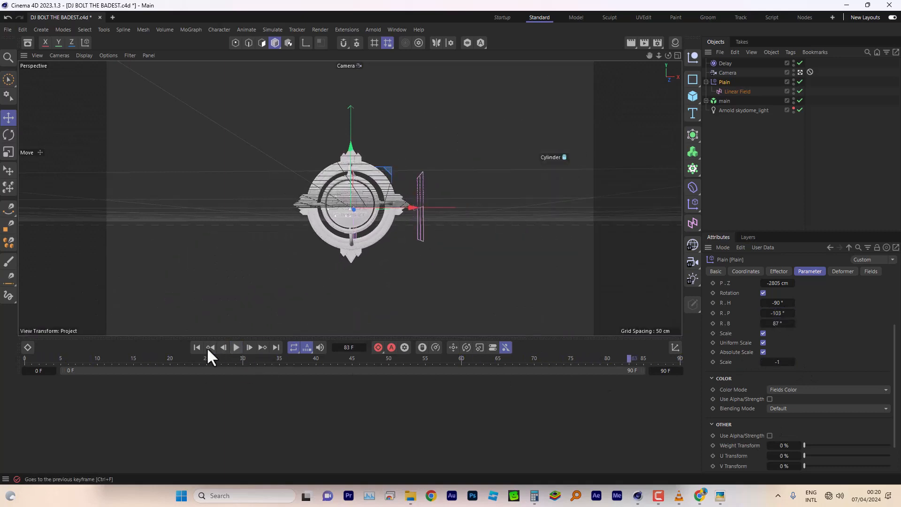
left_click(196, 347)
left_click(236, 347)
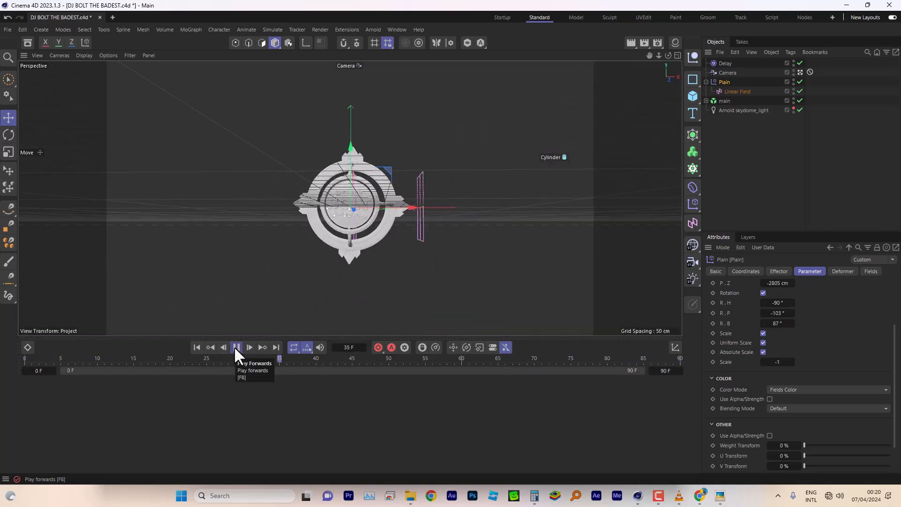
left_click(236, 347)
Move the Linear Field's end keyframe to frame 45 and play the animation from the first frame
left_click(732, 92)
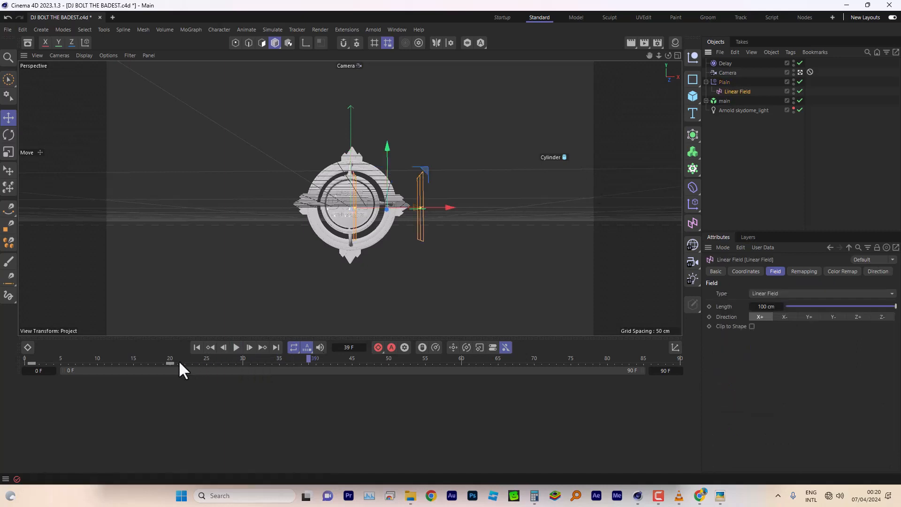
left_click_drag(170, 362, 251, 363)
left_click_drag(324, 364, 352, 368)
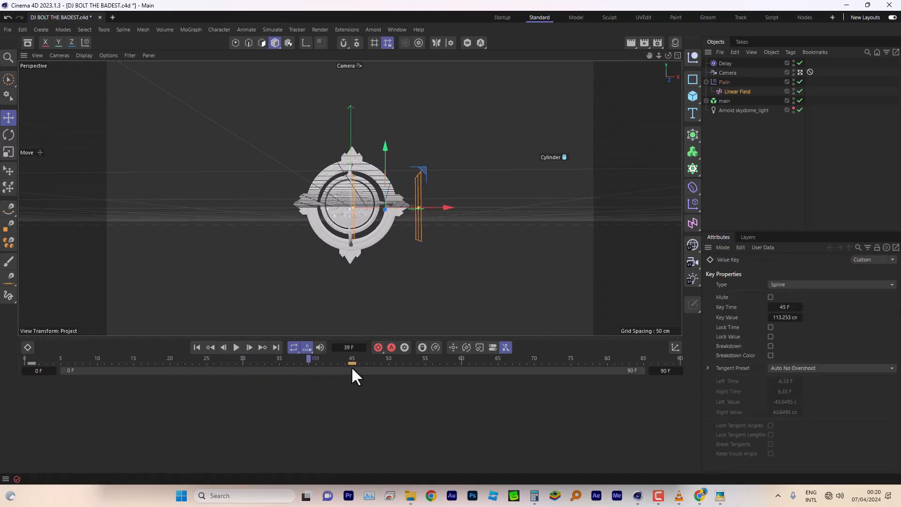
left_click(196, 347)
left_click(235, 348)
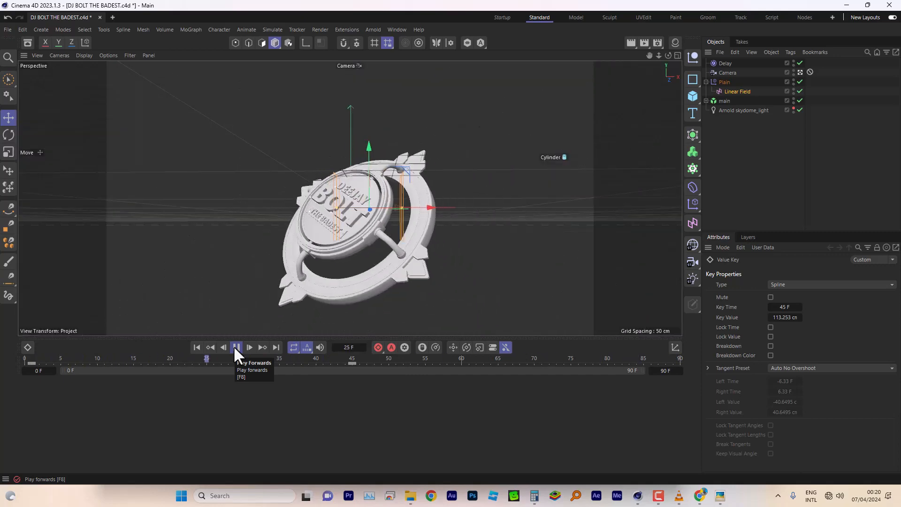
left_click(234, 348)
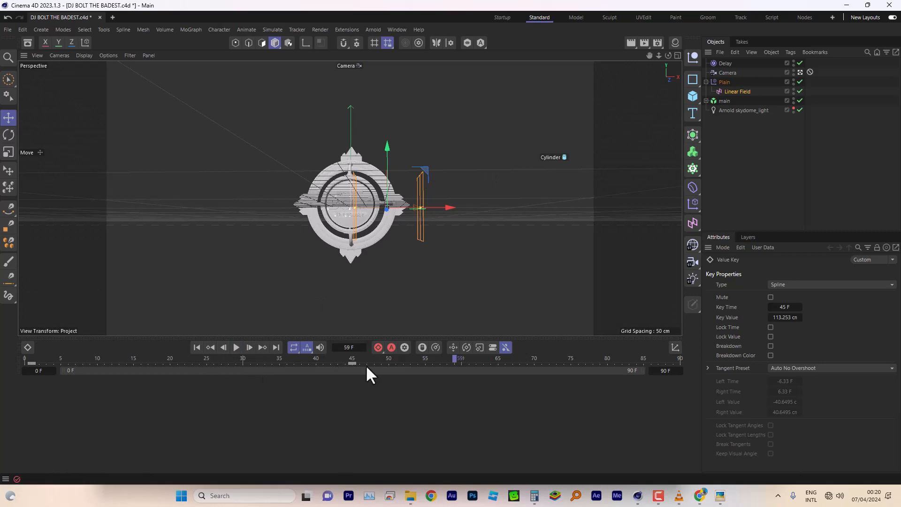
Go to frame 5 and render it in the Arnold IPR window using the Startup layout
left_click_drag(455, 359, 64, 370)
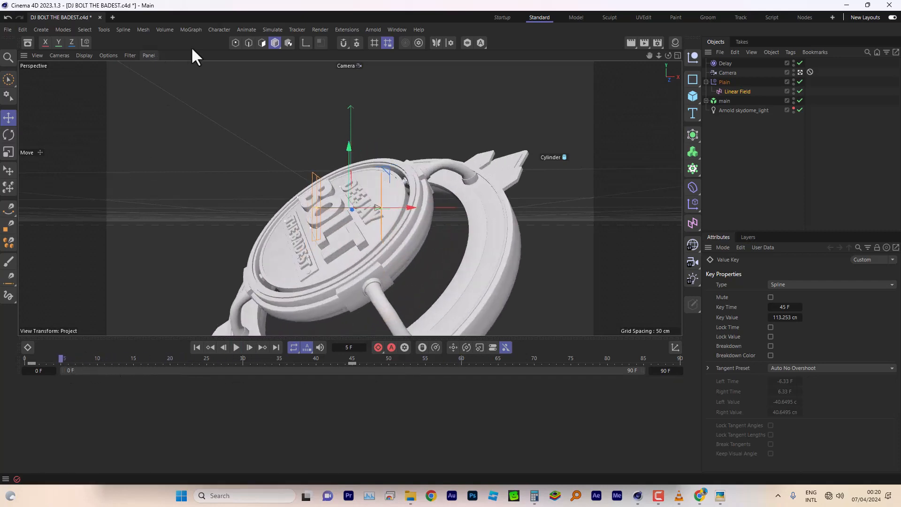
left_click(504, 17)
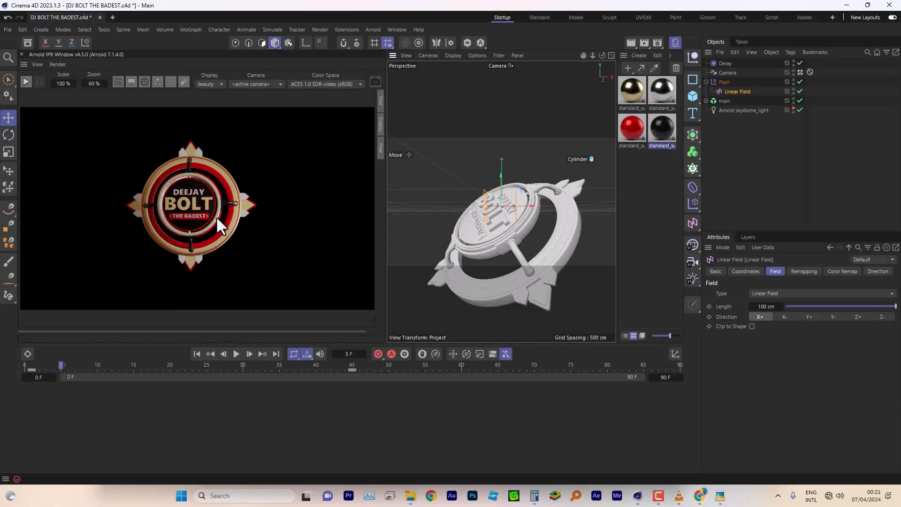
left_click(25, 81)
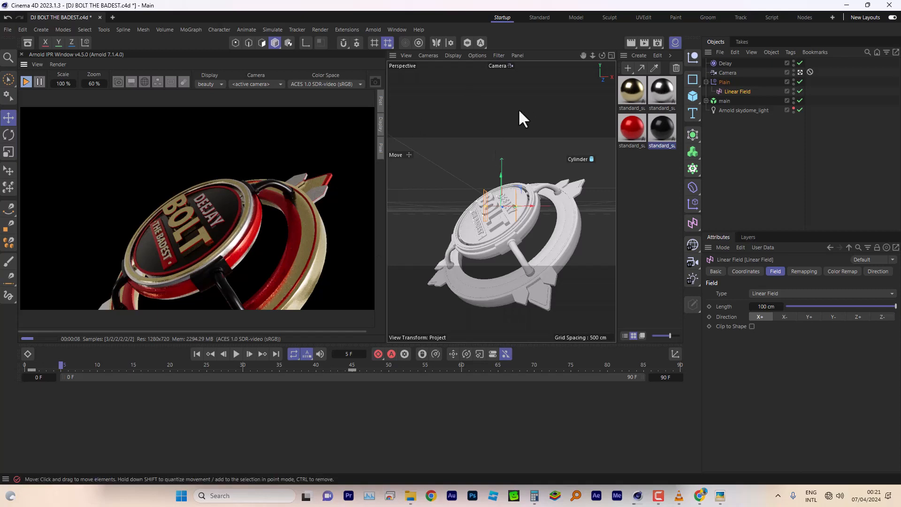
Return to the Standard layout and save the project
left_click(540, 18)
left_click(8, 29)
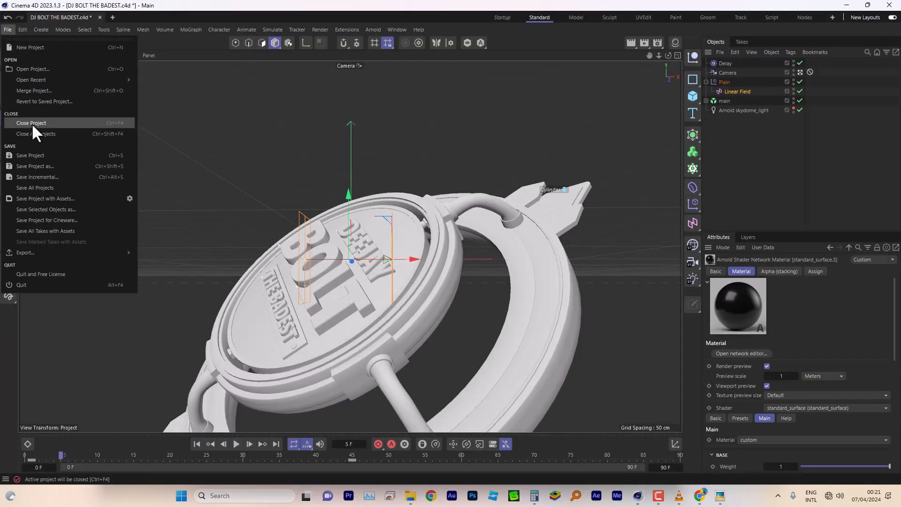
left_click(30, 153)
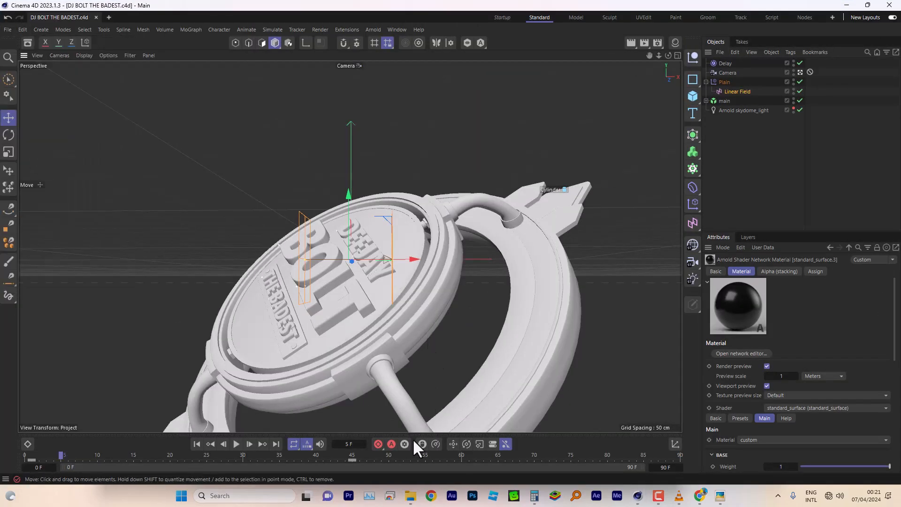
Play the animation from the first frame and scrub back to frame 2 to inspect the emblem's entrance
left_click(236, 444)
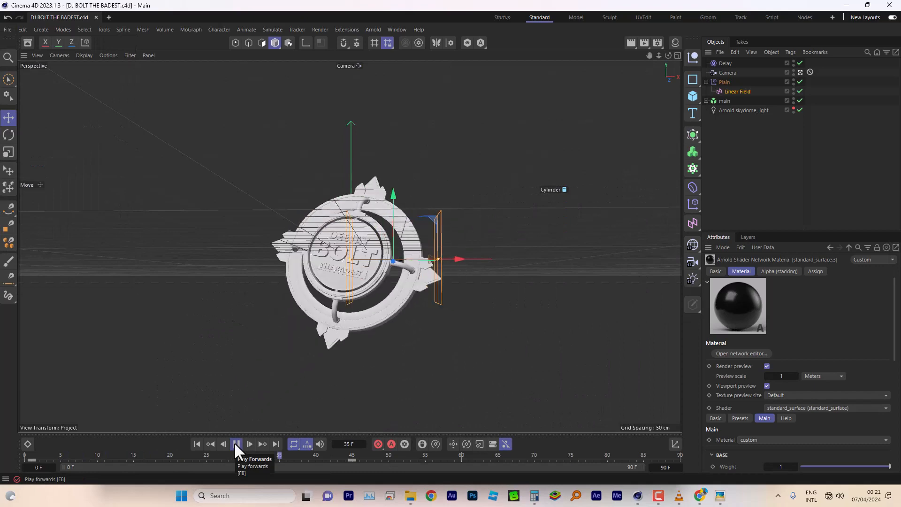
left_click(196, 444)
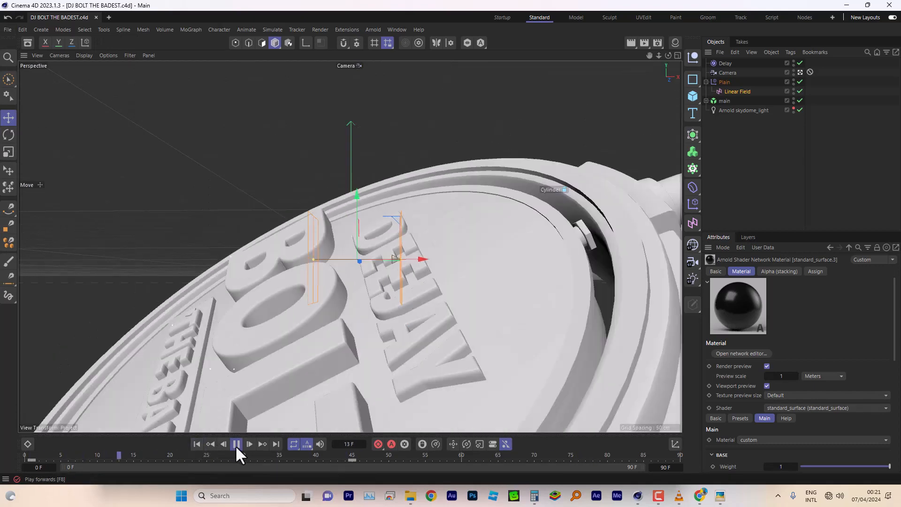
left_click(235, 443)
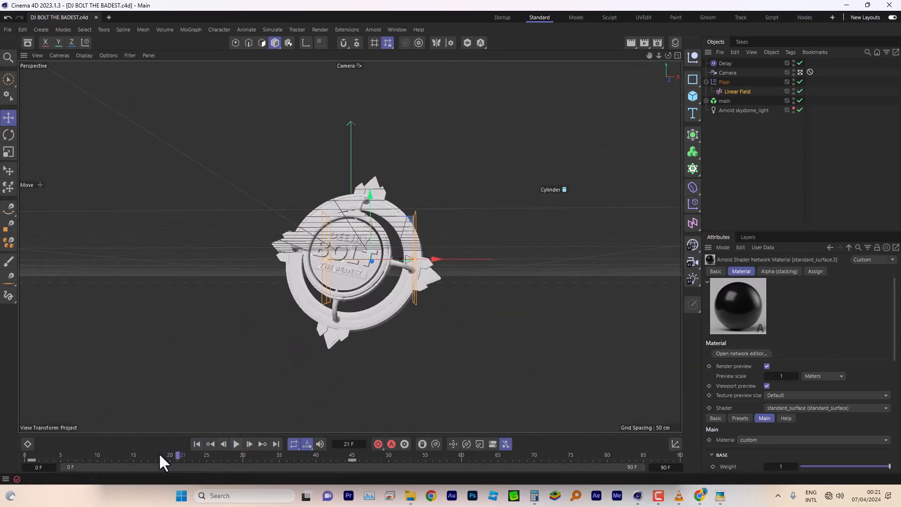
left_click_drag(158, 453, 39, 463)
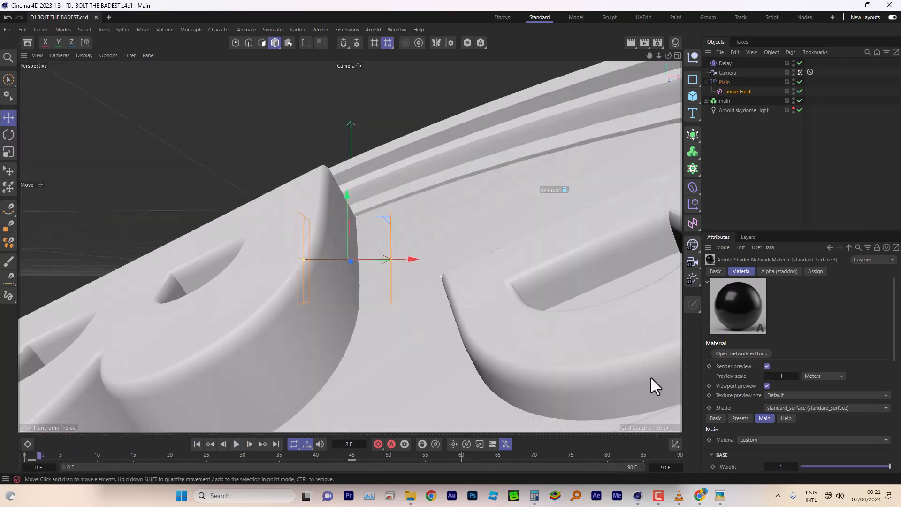
Turn off Absolute Scale for the Plain effector, check the motion up to frame 33, and disable Scale
left_click(725, 82)
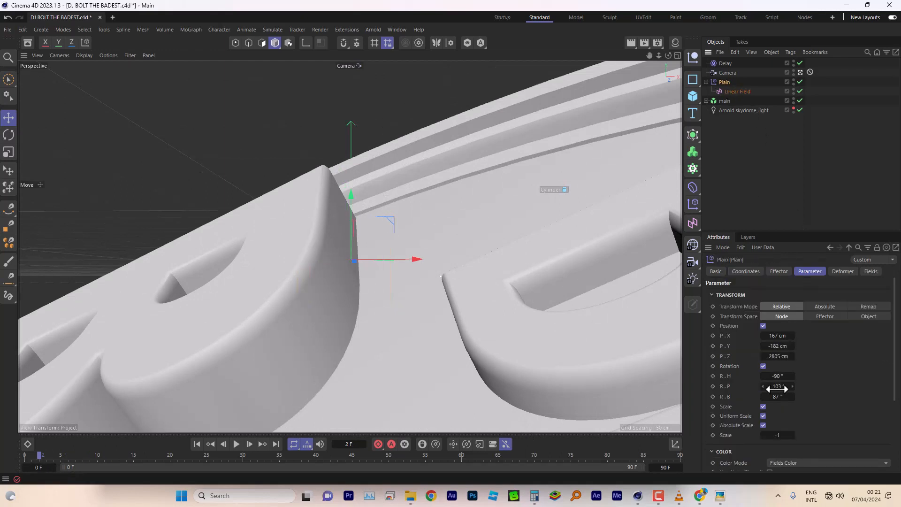
left_click(763, 425)
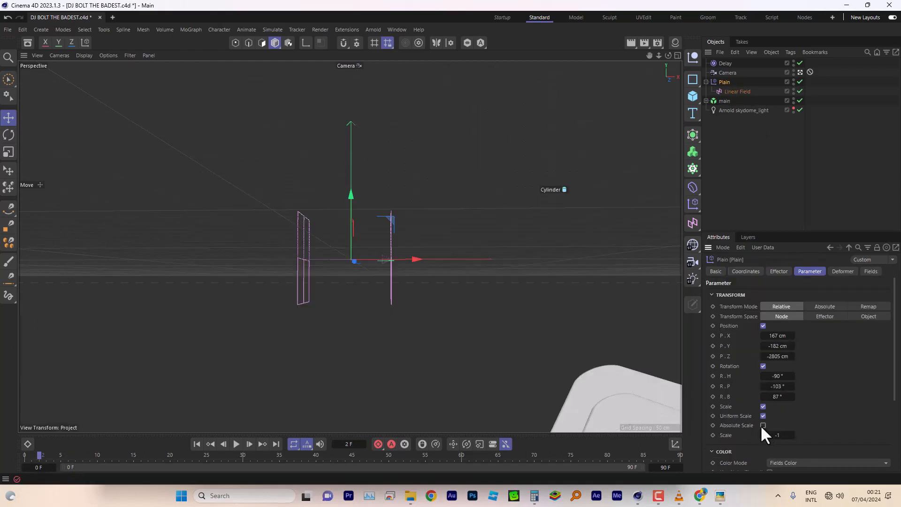
left_click_drag(35, 449, 265, 463)
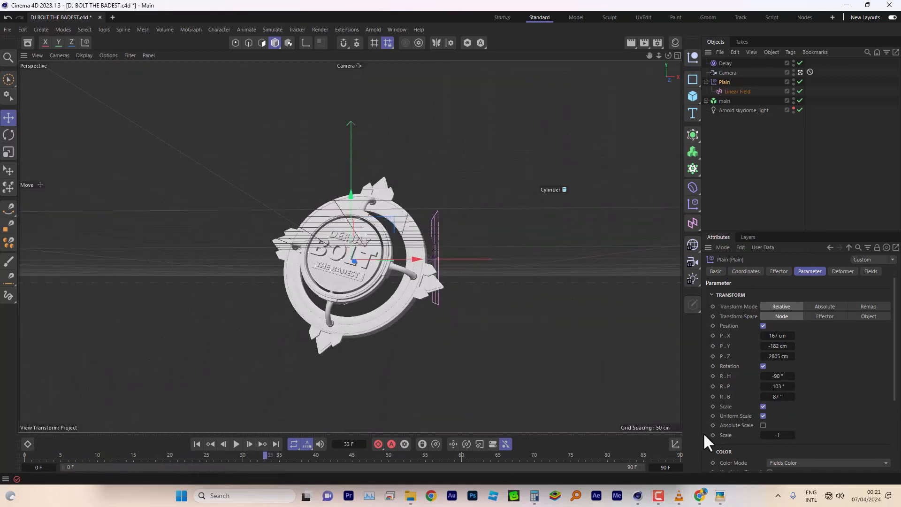
left_click(763, 406)
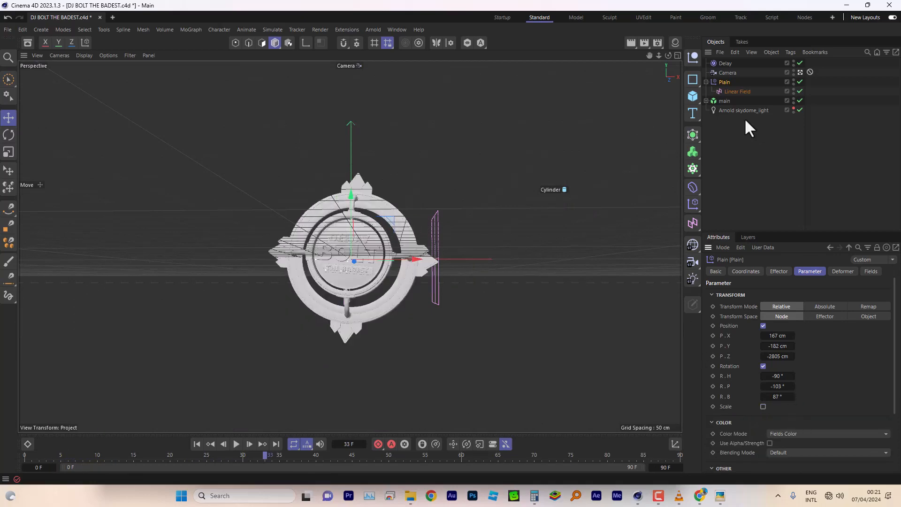
Set the "main" Fracture object's mode to Explode Segments and play the animation from the first frame
left_click(723, 101)
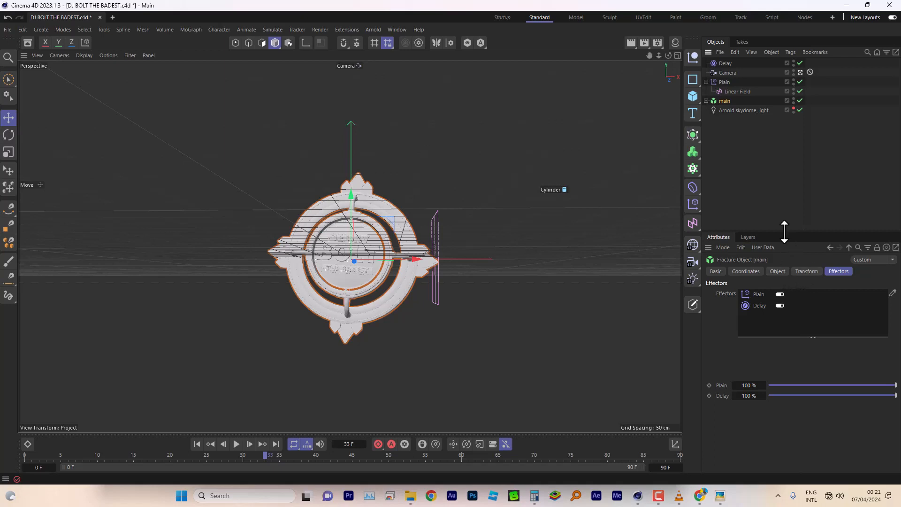
left_click_drag(783, 232, 788, 171)
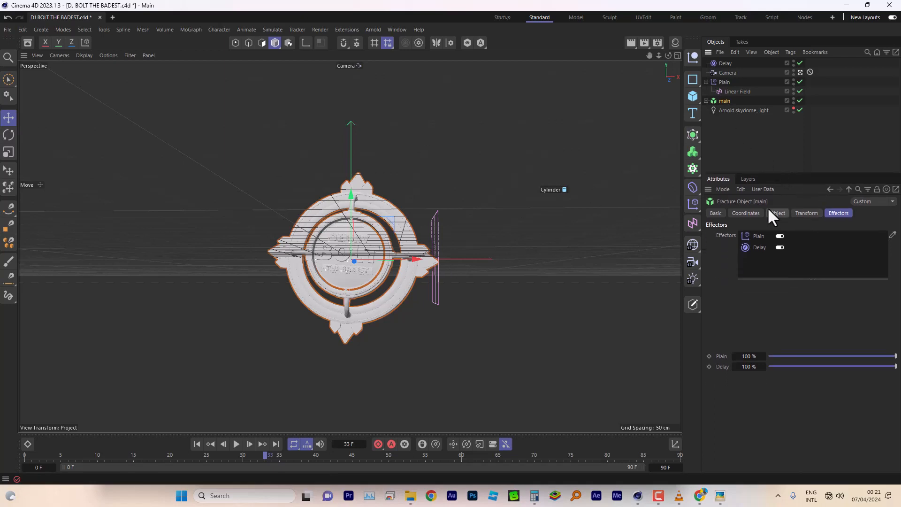
left_click(777, 214)
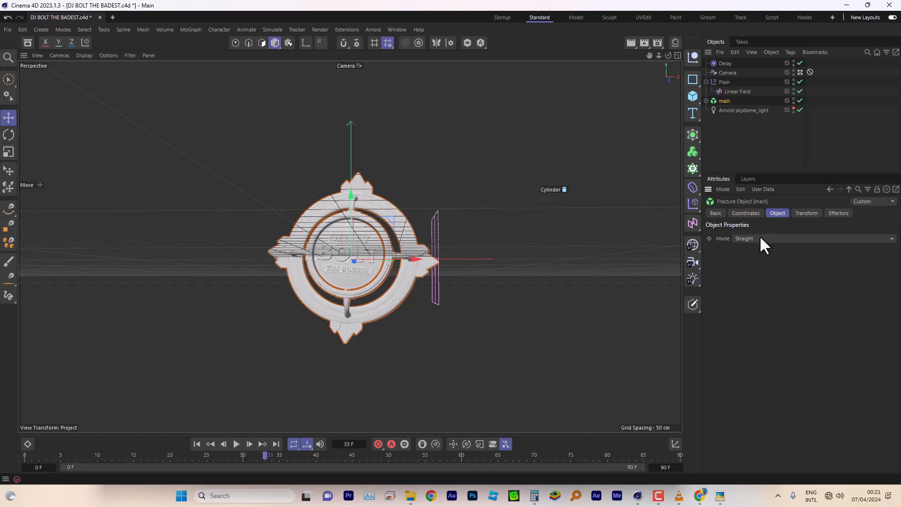
left_click(746, 239)
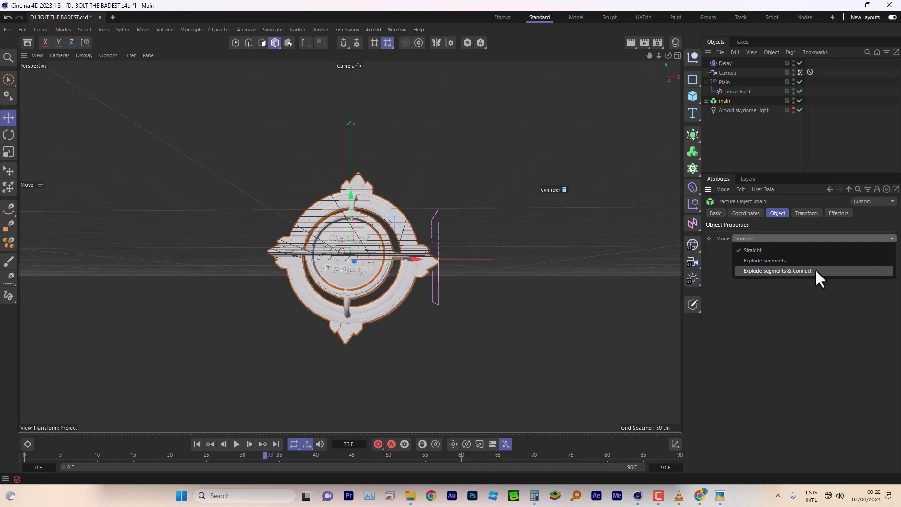
left_click(776, 261)
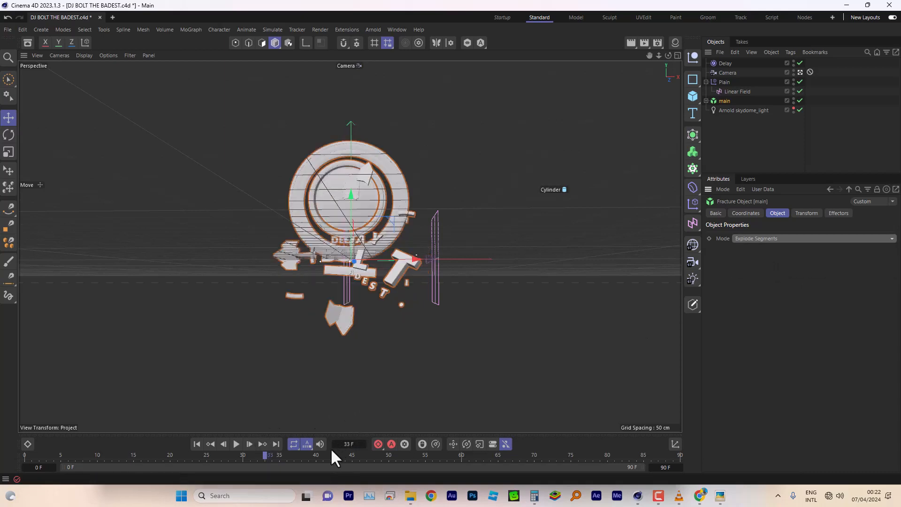
left_click(197, 443)
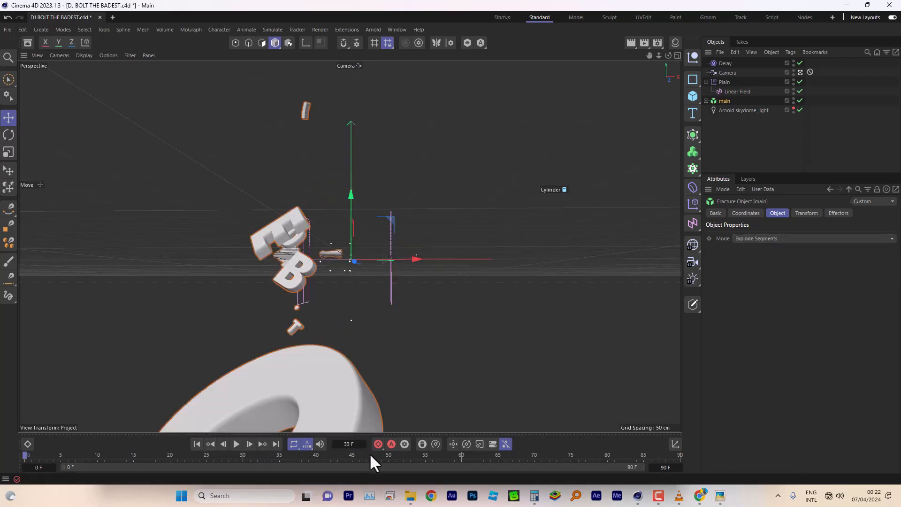
left_click(235, 444)
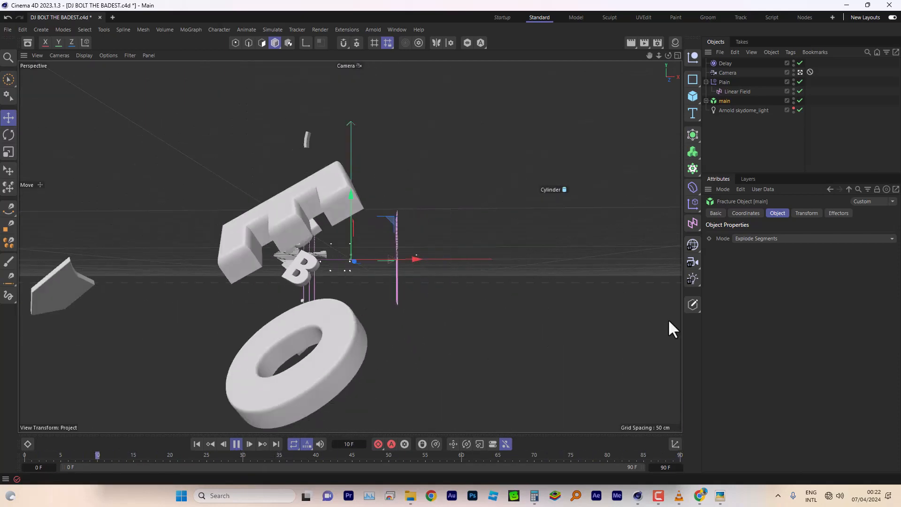
Expand the hierarchy under the "main" Fracture object and set its mode to Explode Segments & Connect, checking it in playback
left_click(774, 238)
left_click(706, 100)
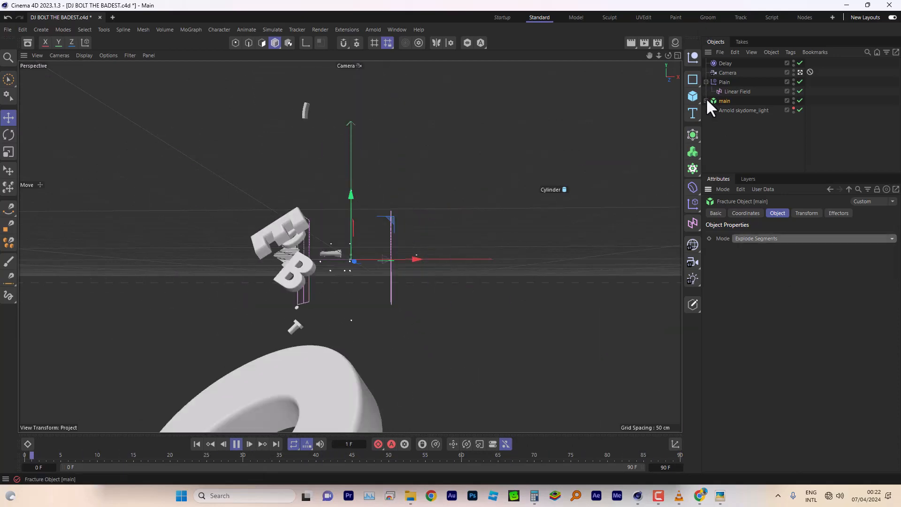
left_click(706, 100)
left_click(712, 110)
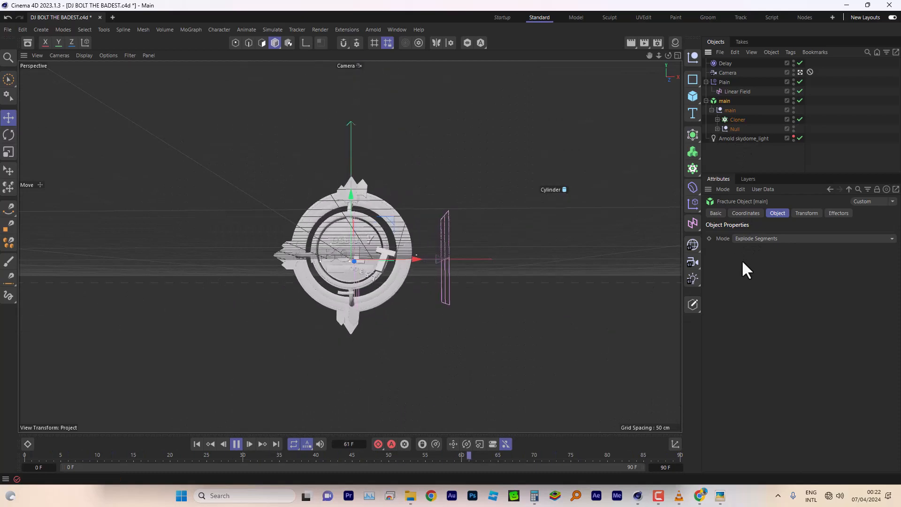
left_click(754, 238)
left_click(762, 271)
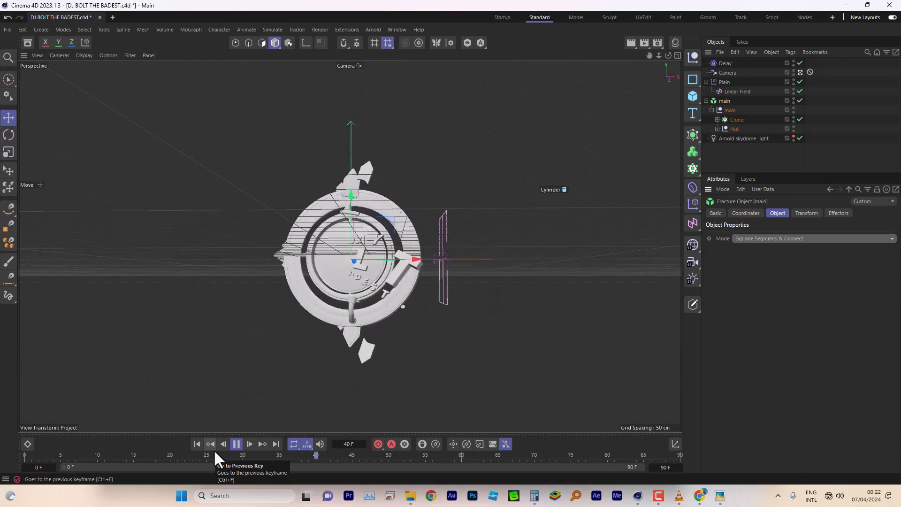
left_click(239, 444)
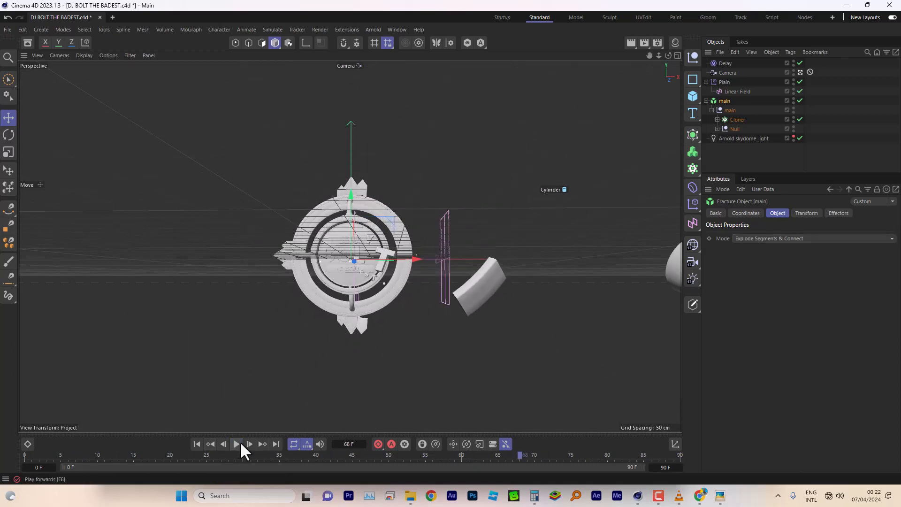
Disable the Delay effector at frame 1 and move the Linear Field's X position key to about -174.5 cm
left_click(733, 91)
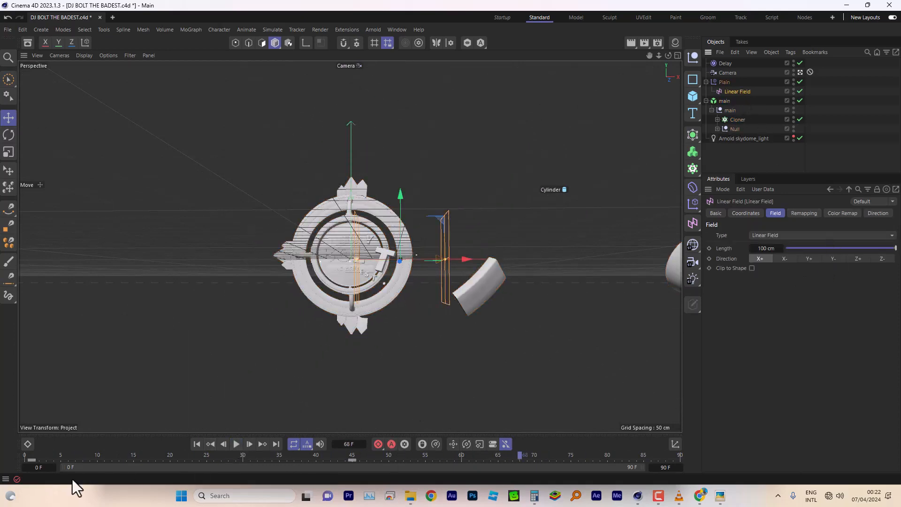
left_click(211, 443)
left_click(212, 443)
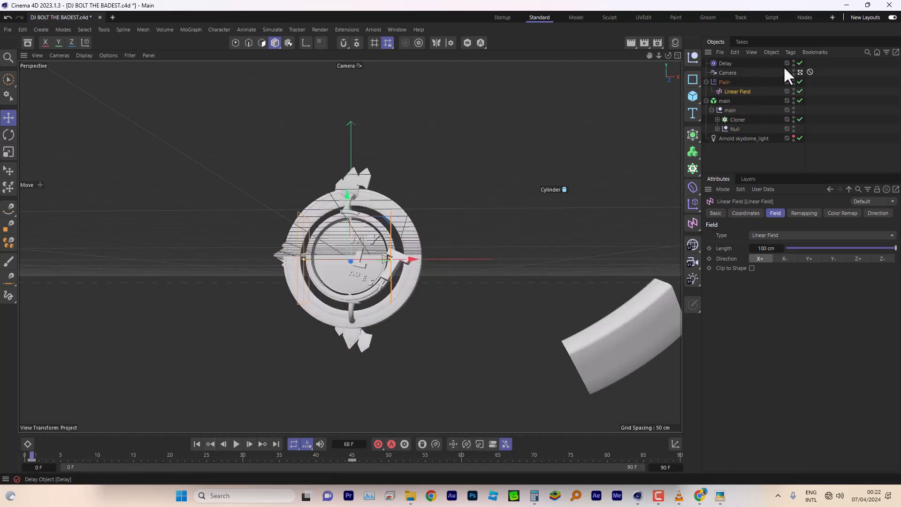
left_click(799, 62)
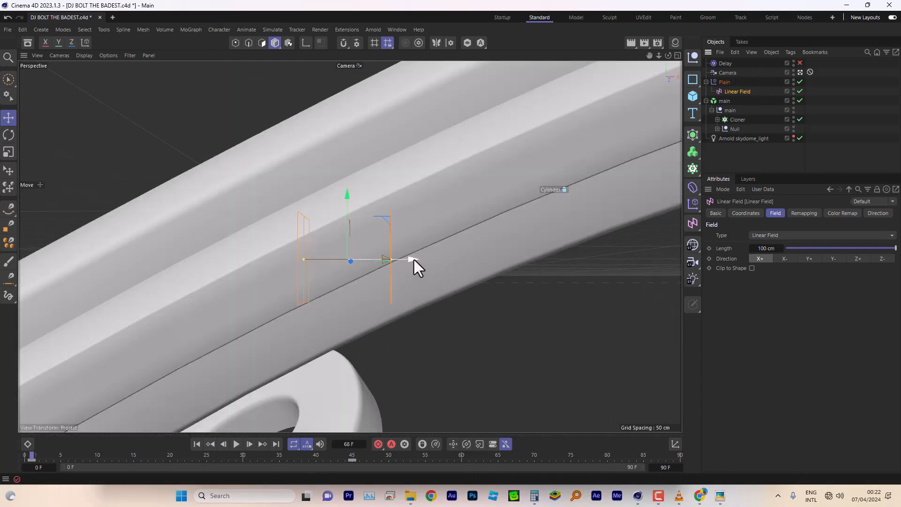
left_click(751, 213)
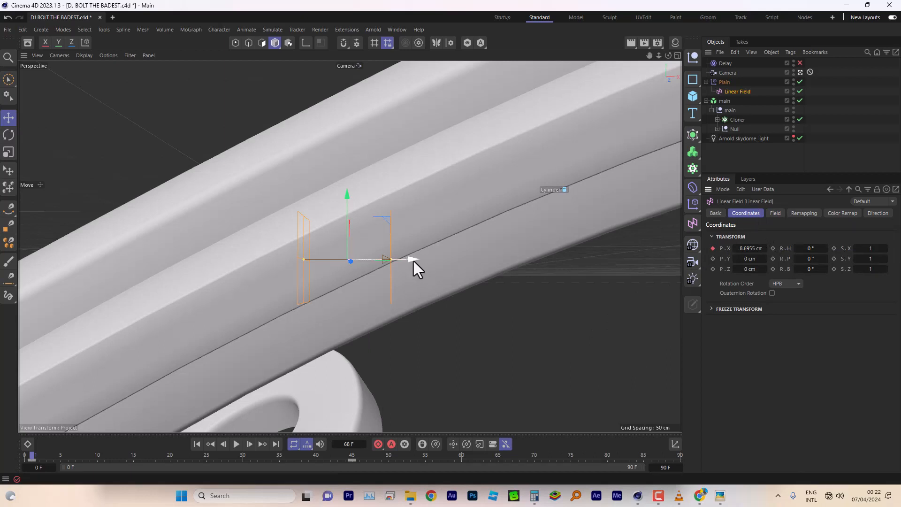
left_click_drag(413, 261, 341, 273)
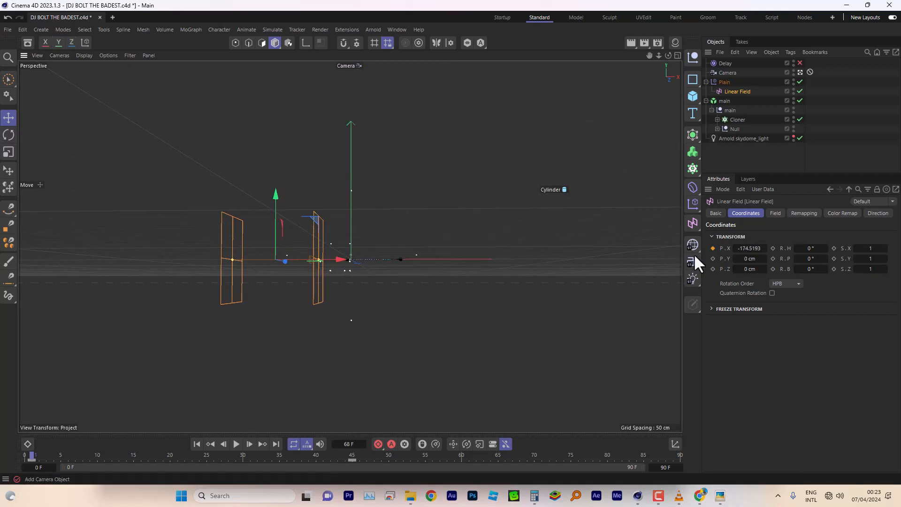
Move the Linear Field to about 273 cm in X at frame 45 and key that position
left_click(262, 444)
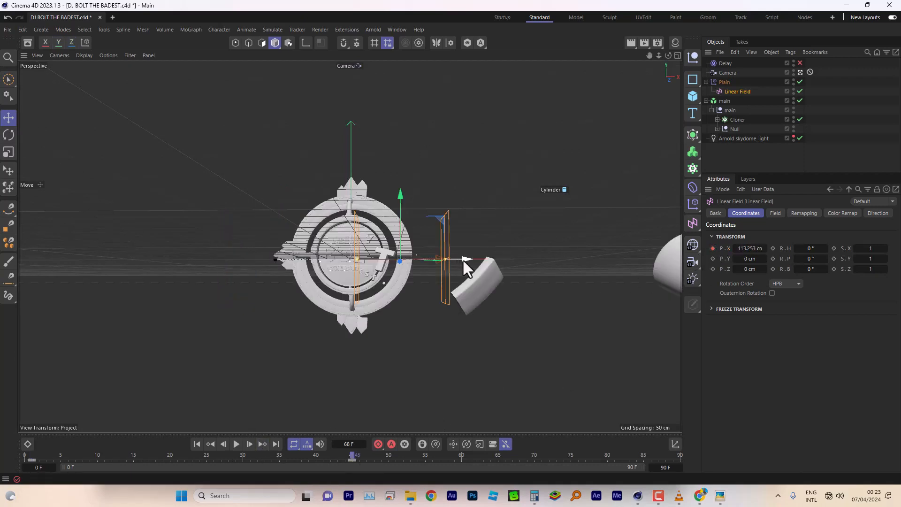
left_click_drag(463, 260, 538, 260)
mouse_move(528, 265)
left_mouse_down()
mouse_move(514, 269)
mouse_move(534, 272)
left_mouse_up()
left_click(712, 248)
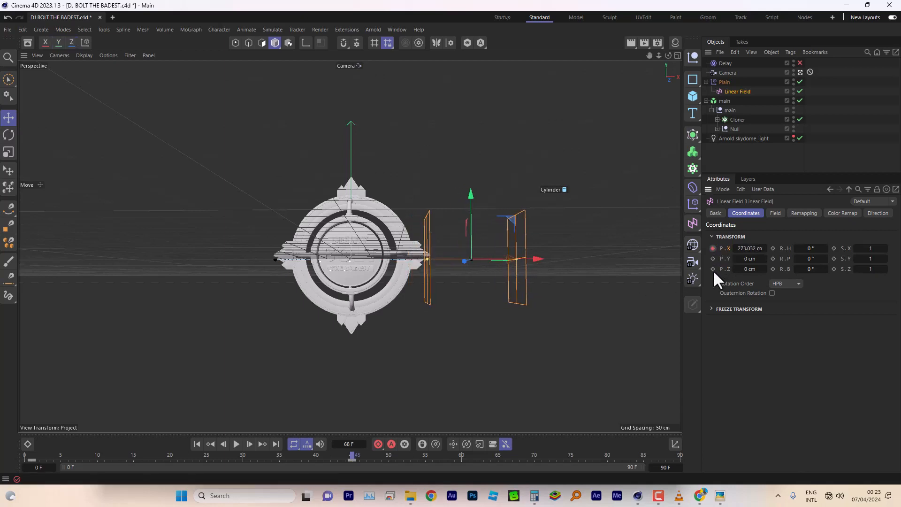
Play the animation from the first frame with Delay re-enabled, briefly switching to the default camera and back
left_click(196, 442)
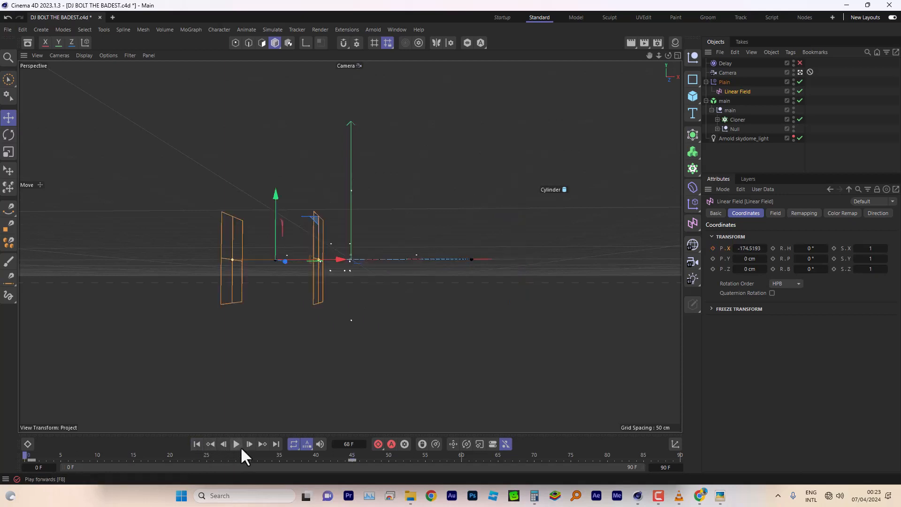
left_click(800, 62)
left_click(236, 444)
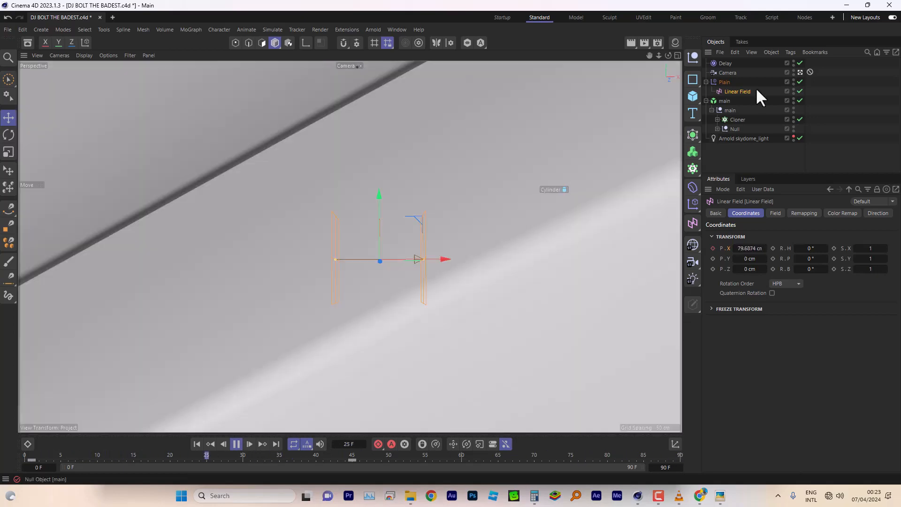
left_click(800, 72)
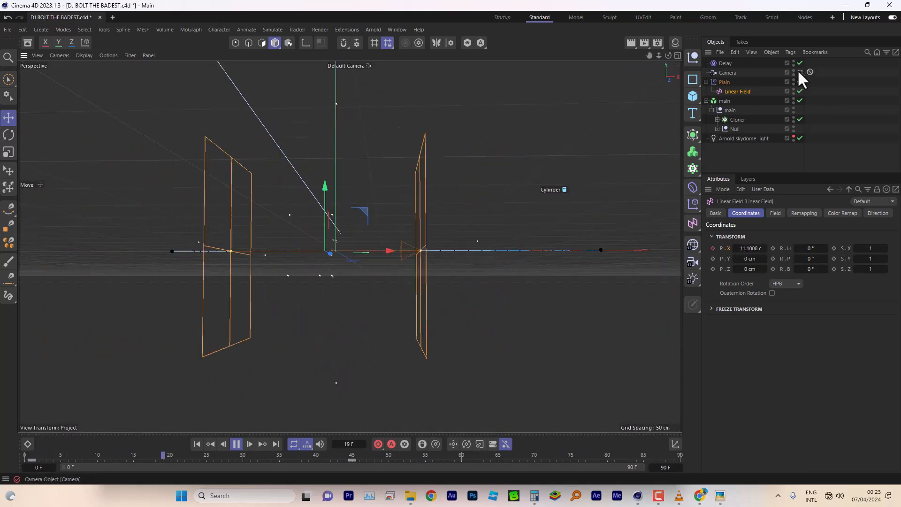
left_click(800, 72)
Set the "main" Fracture object's mode to Straight
left_click(727, 102)
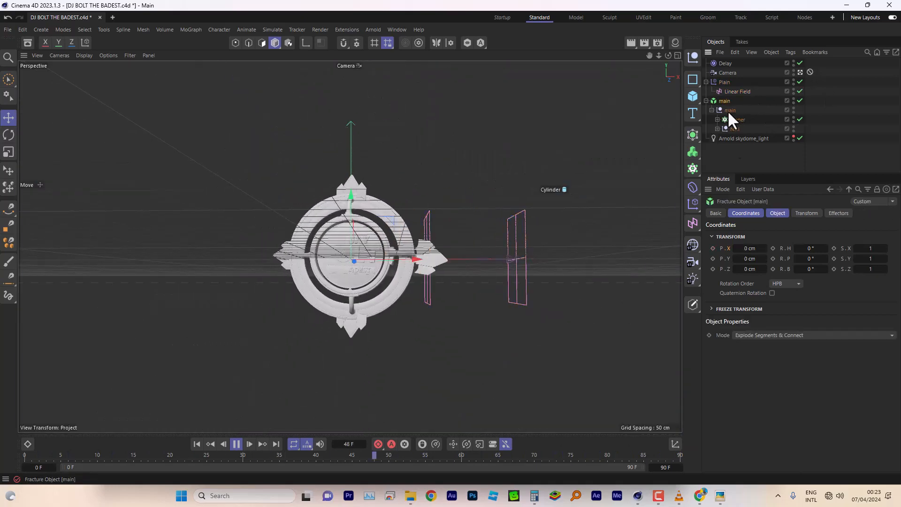
left_click(780, 335)
left_click(759, 347)
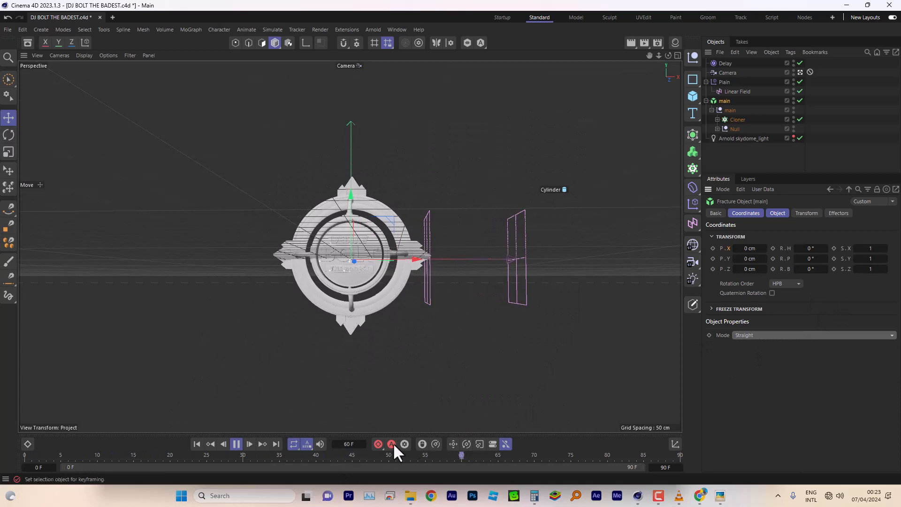
Move the Linear Field's end position keyframe to frame 30 and check the faster motion in playback
left_click(732, 91)
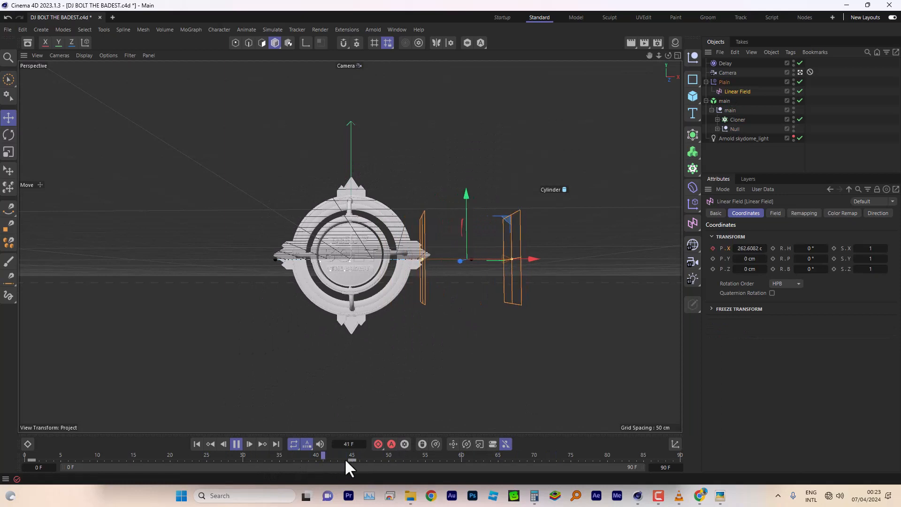
key("space")
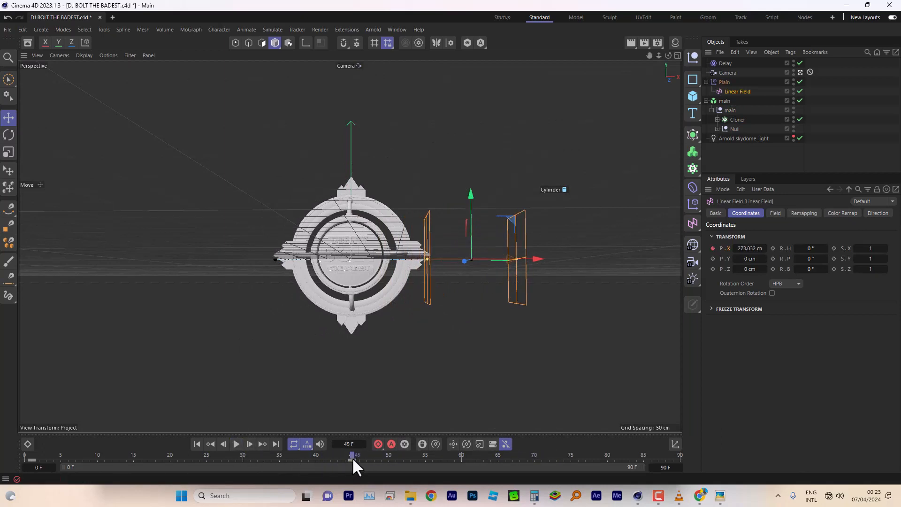
left_click_drag(352, 458, 251, 457)
left_click_drag(351, 459, 246, 461)
left_click(234, 442)
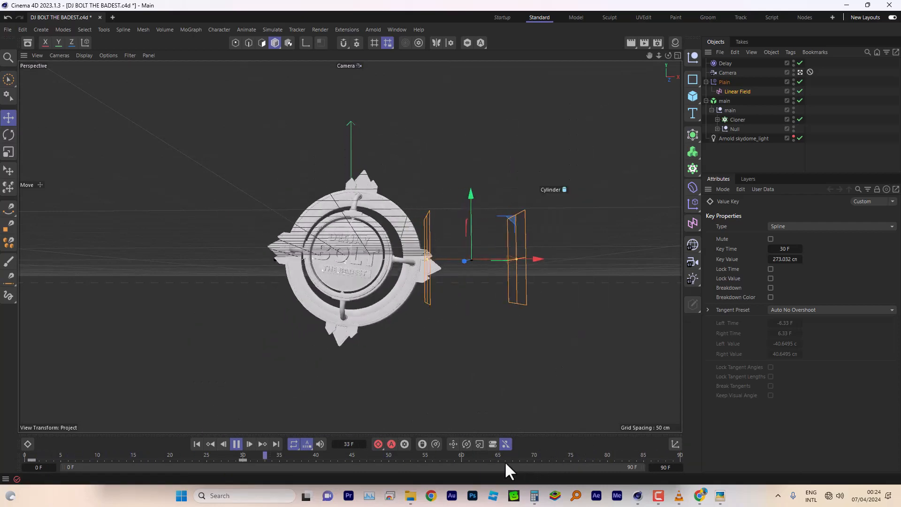
left_click(238, 441)
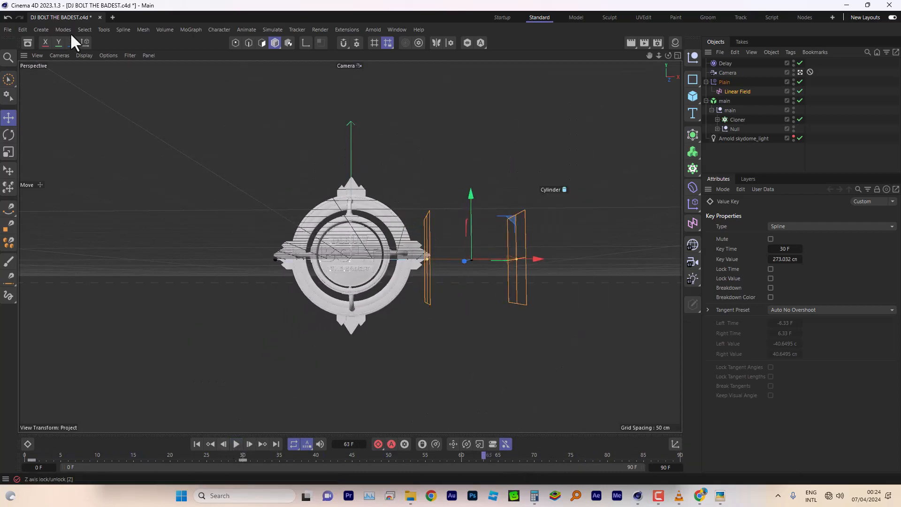
Disable the Delay effector and re-key the Linear Field's X position at frame 1 to about -18.5 cm
left_click(210, 443)
left_click(210, 444)
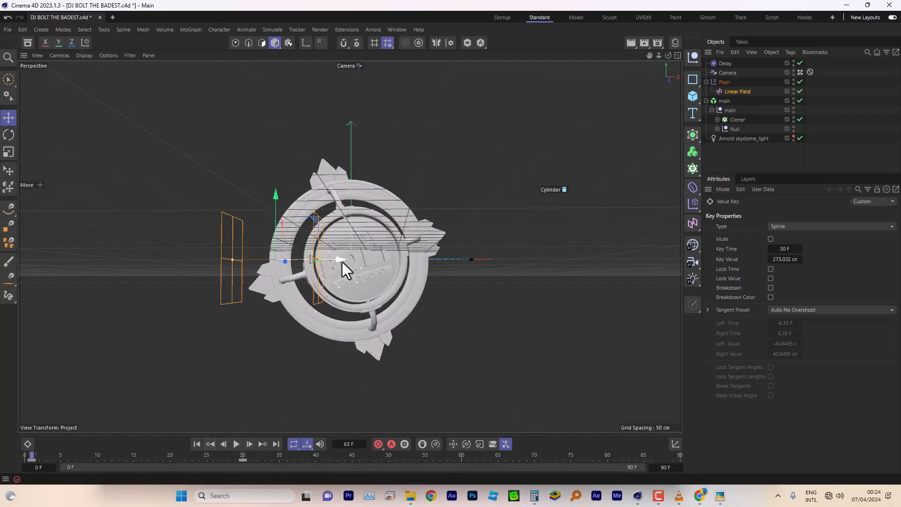
left_click(738, 91)
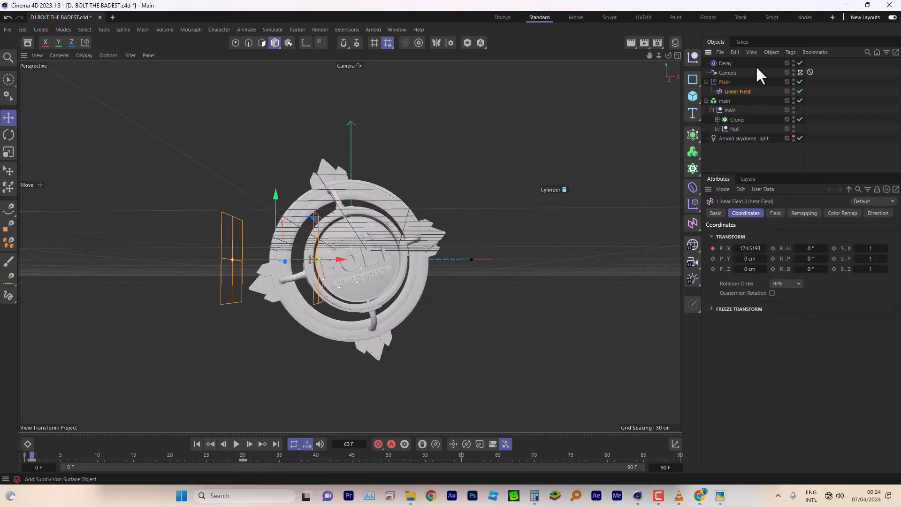
left_click(799, 63)
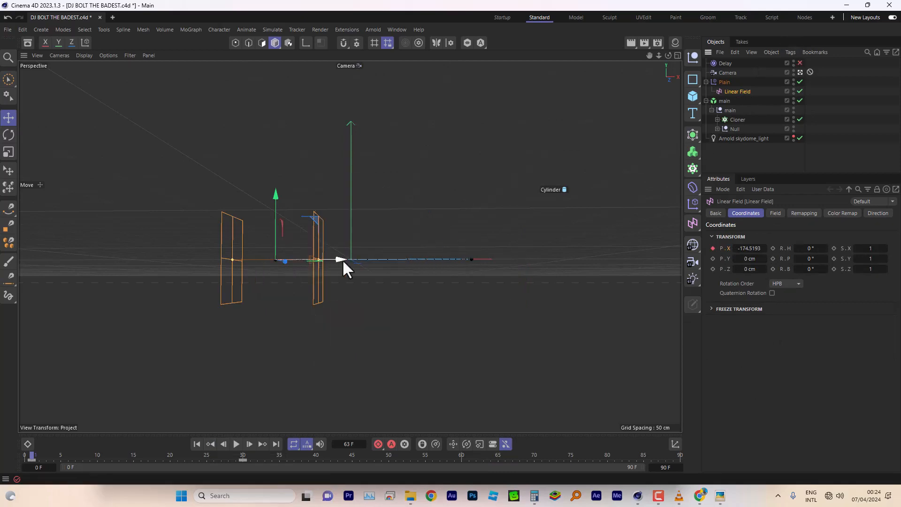
left_click_drag(343, 260, 407, 266)
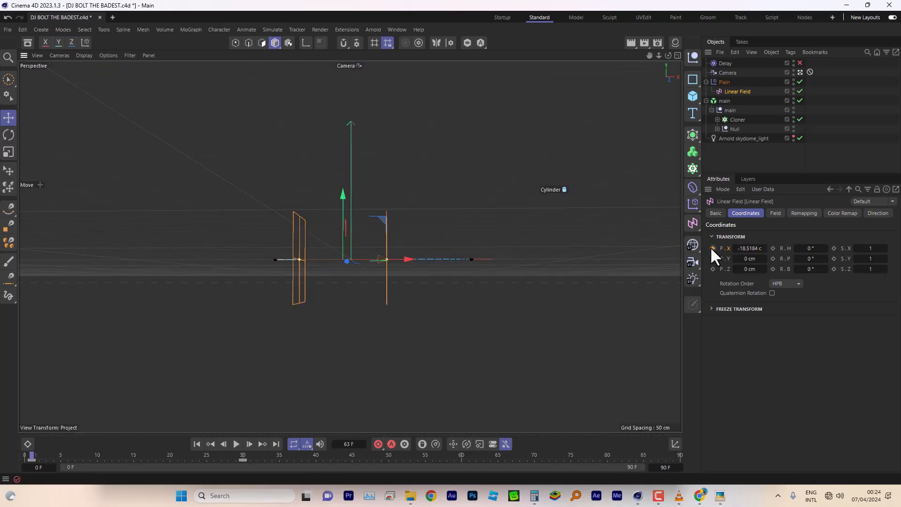
Move the Linear Field to about 113 cm in X at frame 30 and update its position keyframe
left_click(262, 443)
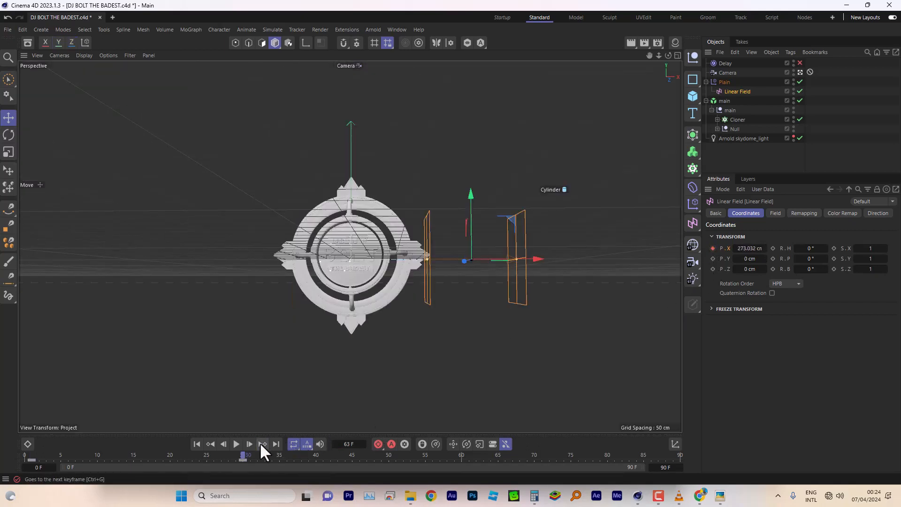
left_click_drag(537, 257, 467, 270)
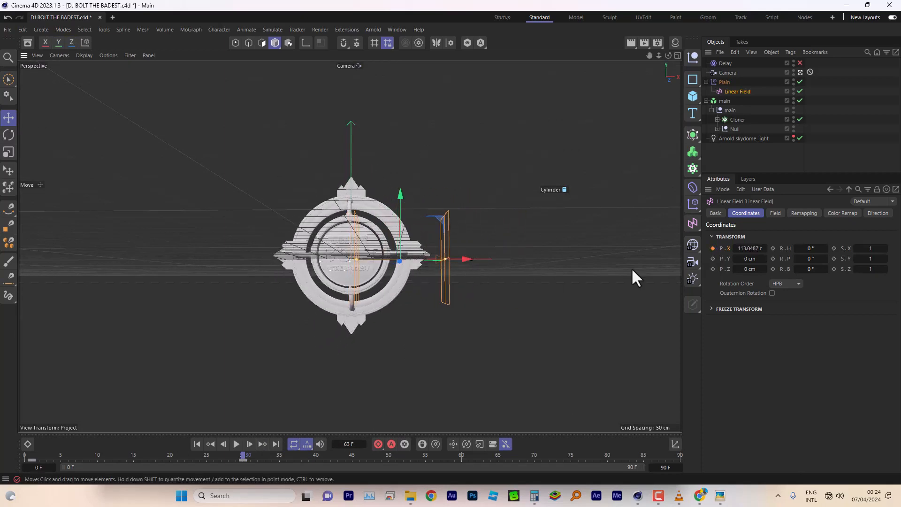
left_click(712, 248)
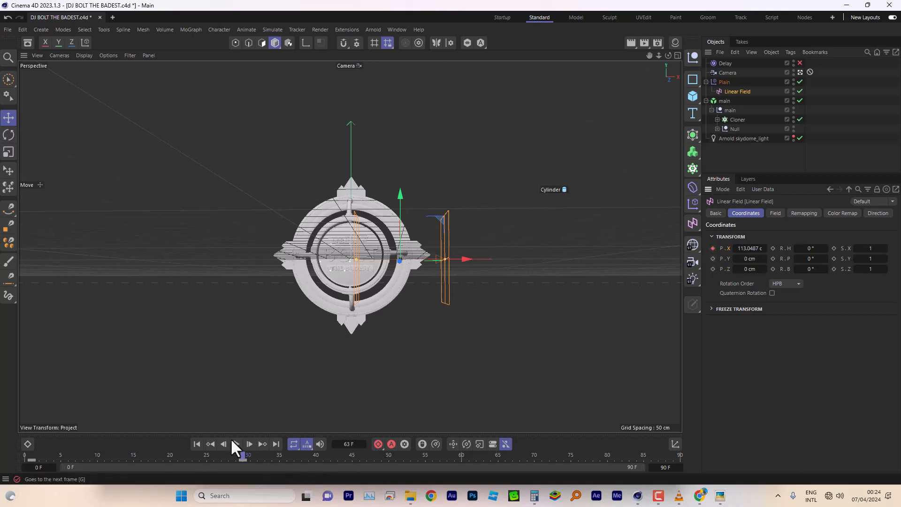
Play the animation from the first frame with the Delay effector off, and replay it with Delay enabled
left_click(197, 444)
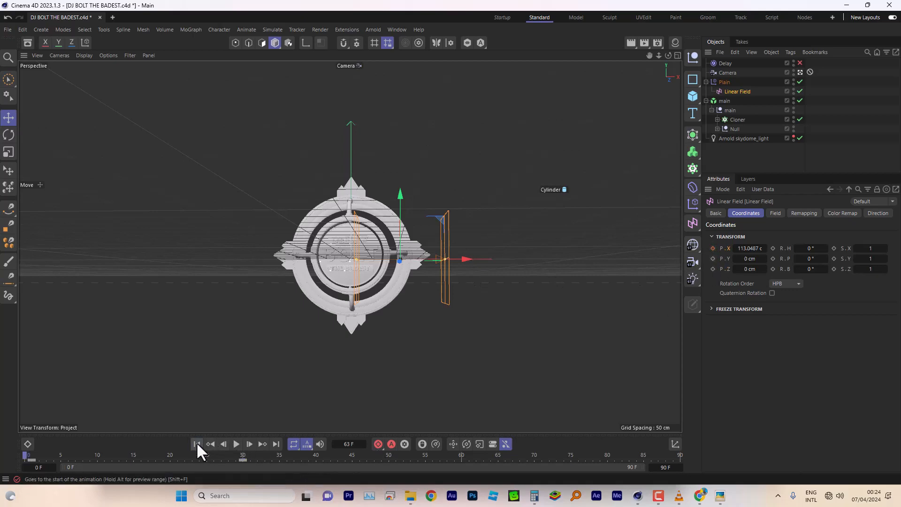
left_click(235, 444)
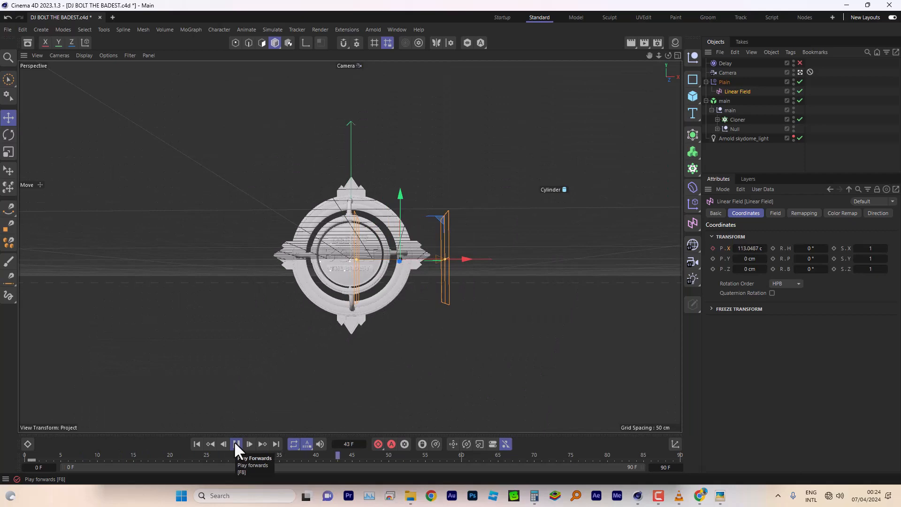
left_click(235, 444)
left_click(800, 62)
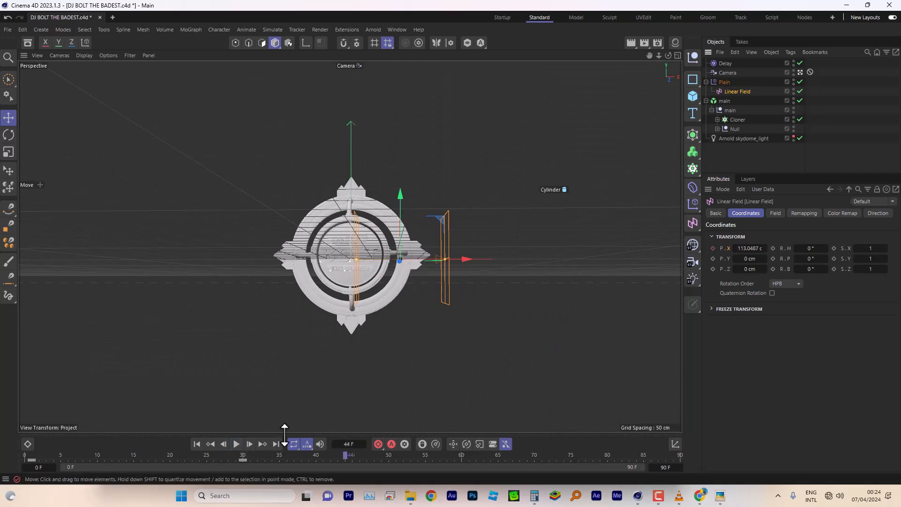
left_click(195, 443)
left_click(236, 444)
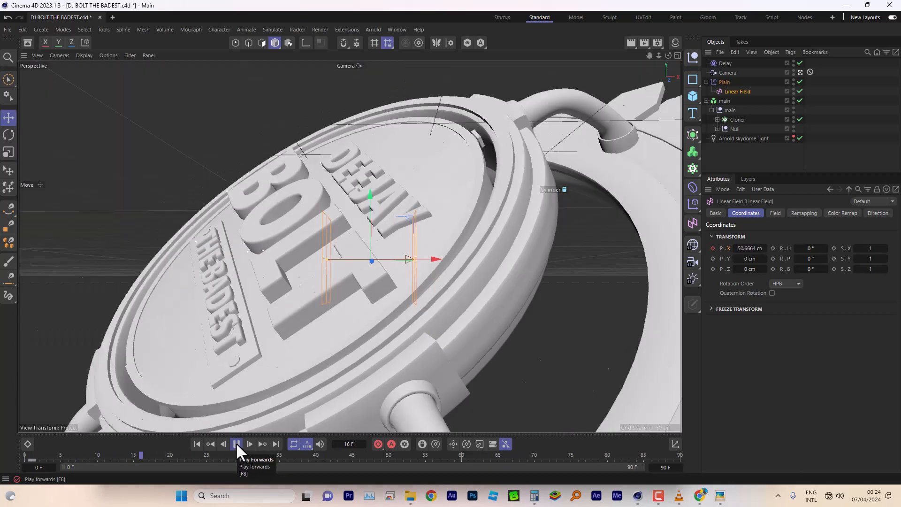
left_click(236, 443)
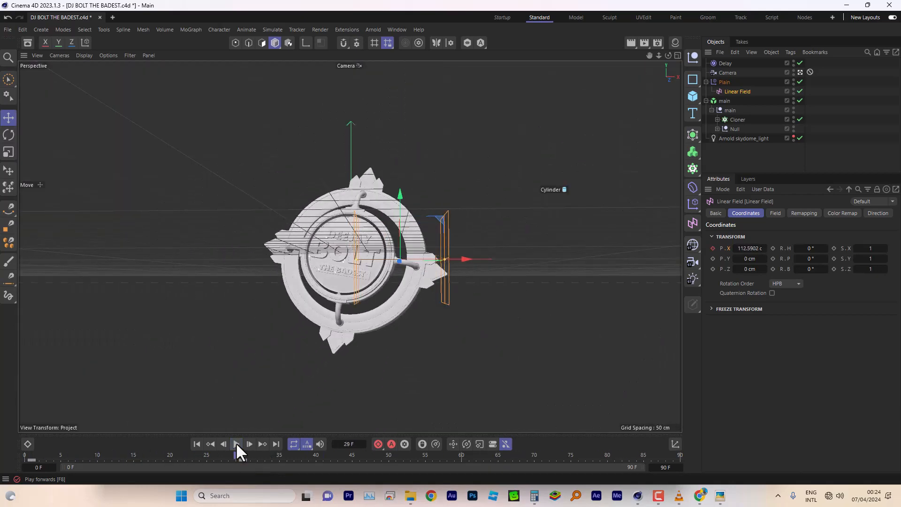
Disable the Delay effector at frame 10, scrub to frame 20 to inspect the spin, and select the "main" Fracture object
left_click_drag(236, 454, 96, 449)
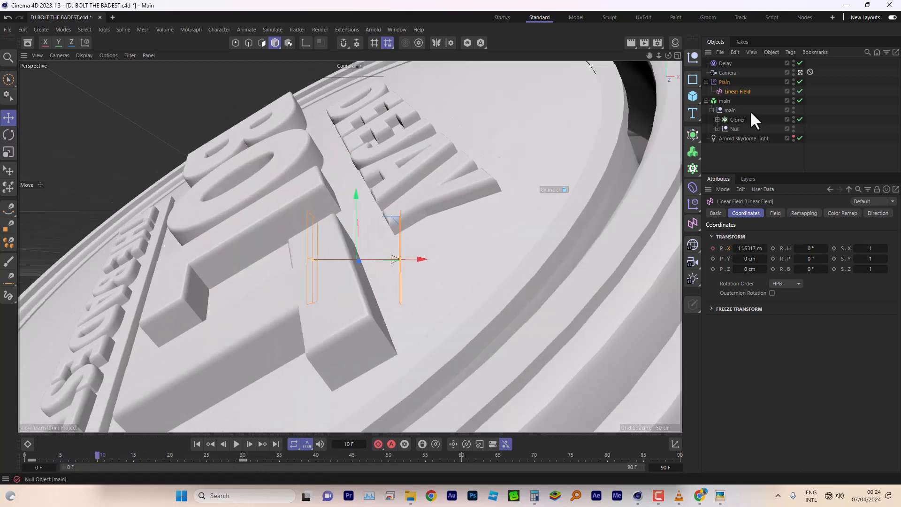
left_click(800, 63)
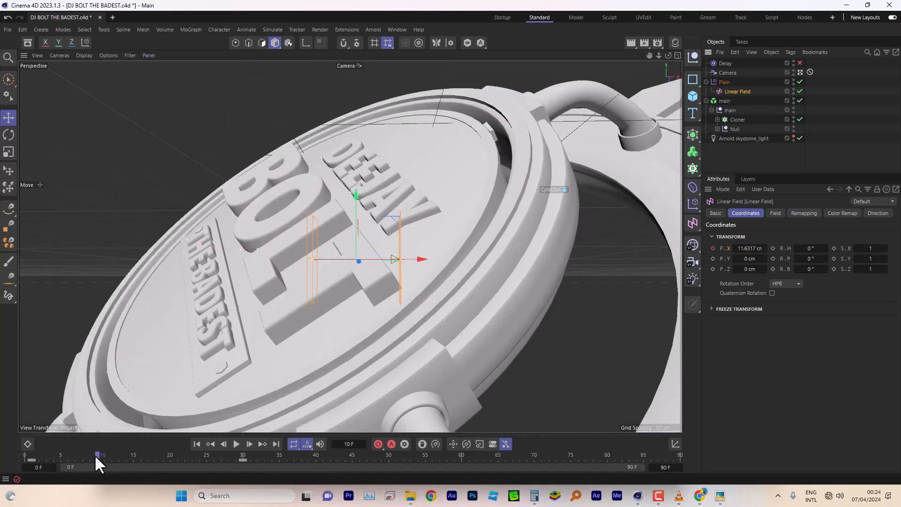
left_click_drag(100, 453, 154, 455)
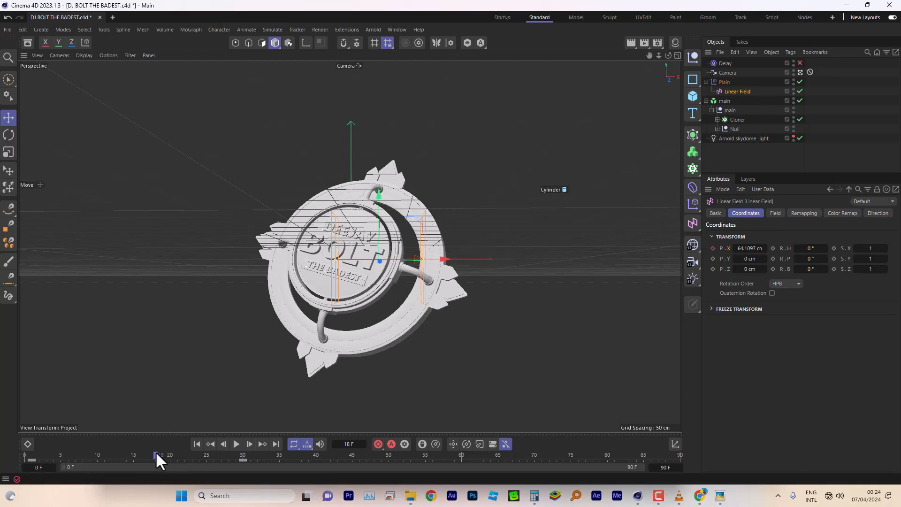
left_click_drag(157, 453, 171, 454)
left_click(170, 454)
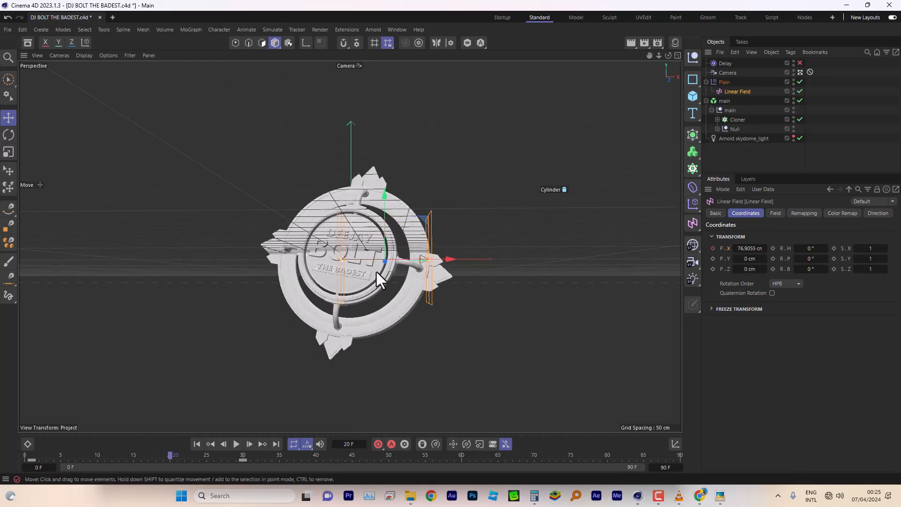
left_click(391, 269)
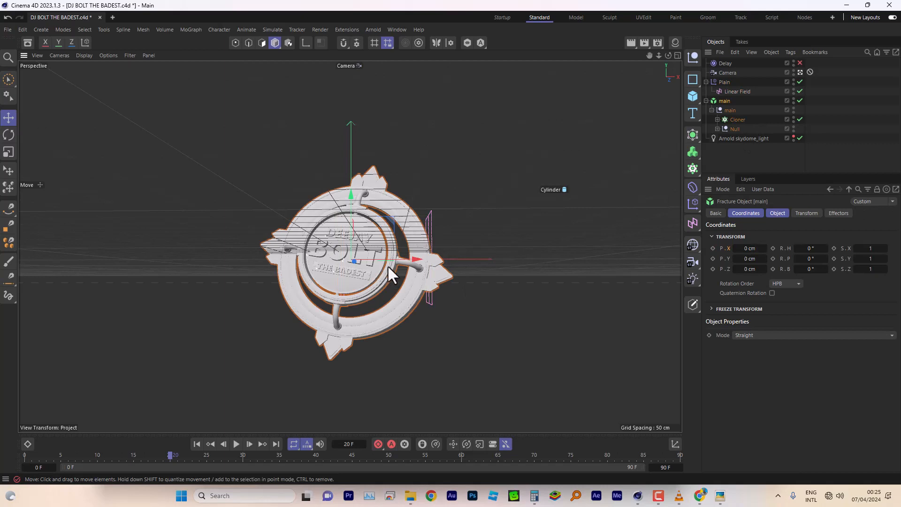
Expand the Null's hierarchy under main and disable the main Fracture object
left_click(732, 128)
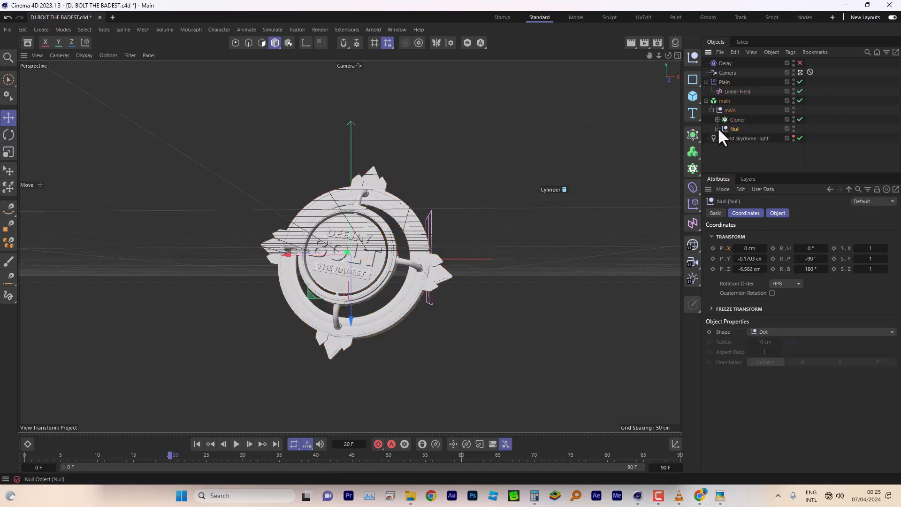
left_click(717, 128)
left_click_drag(741, 174, 753, 330)
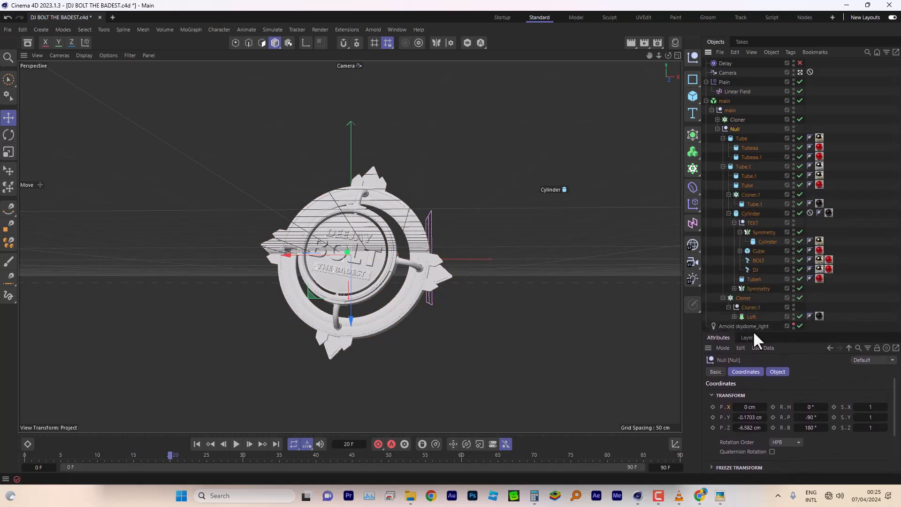
left_click(382, 265)
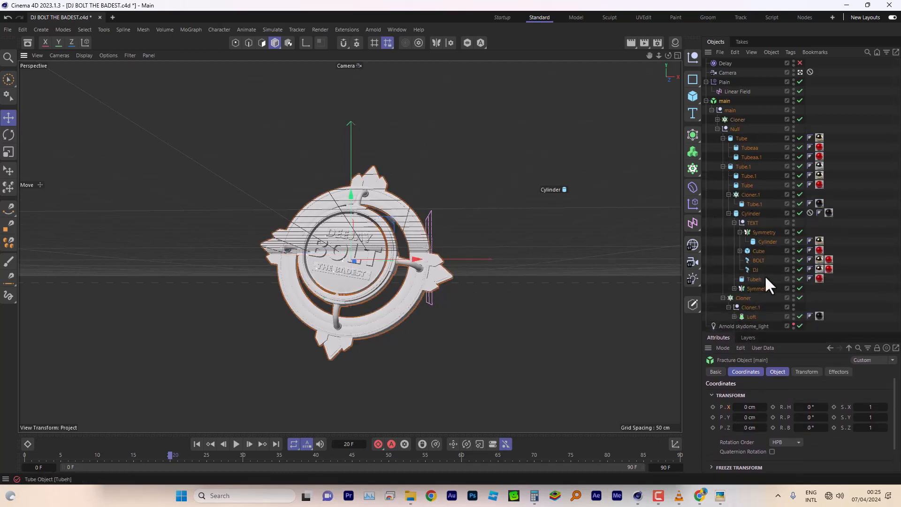
left_click(828, 98)
left_click(800, 100)
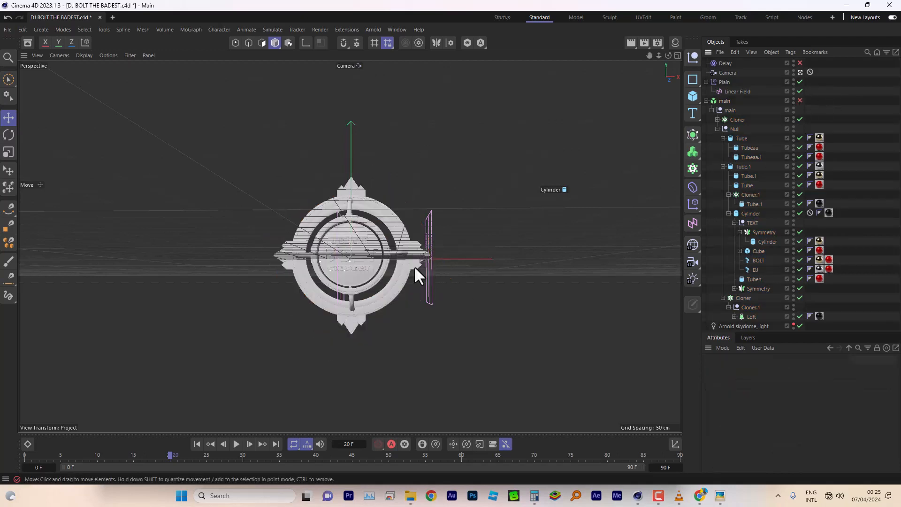
Identify the cylinder forming the emblem's central disc by toggling it, and rename it "mid part"
left_click(378, 263)
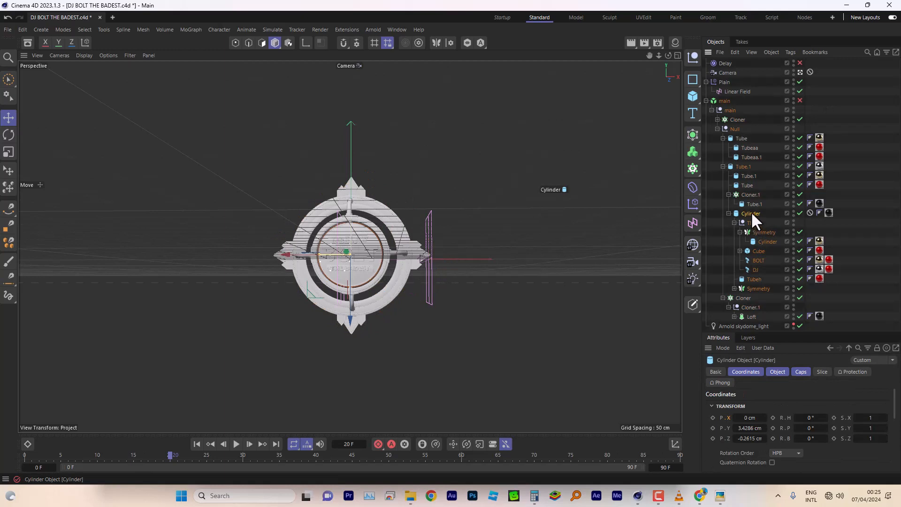
left_click(800, 213)
left_click(799, 213)
left_click(799, 213)
left_click(799, 213)
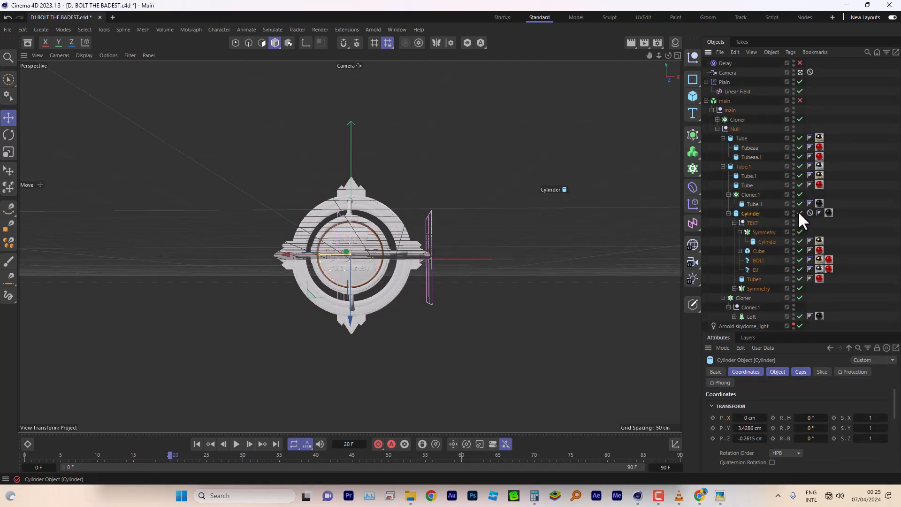
double_click(752, 214)
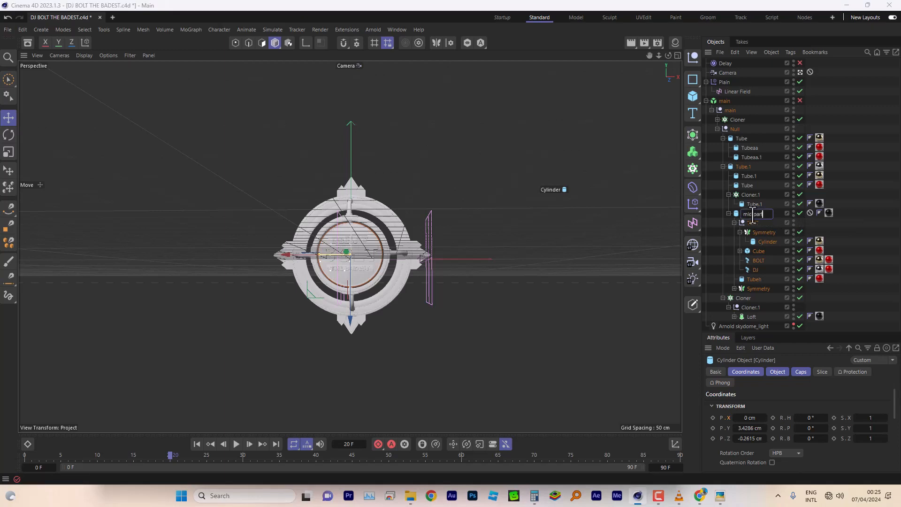
left_click(777, 212)
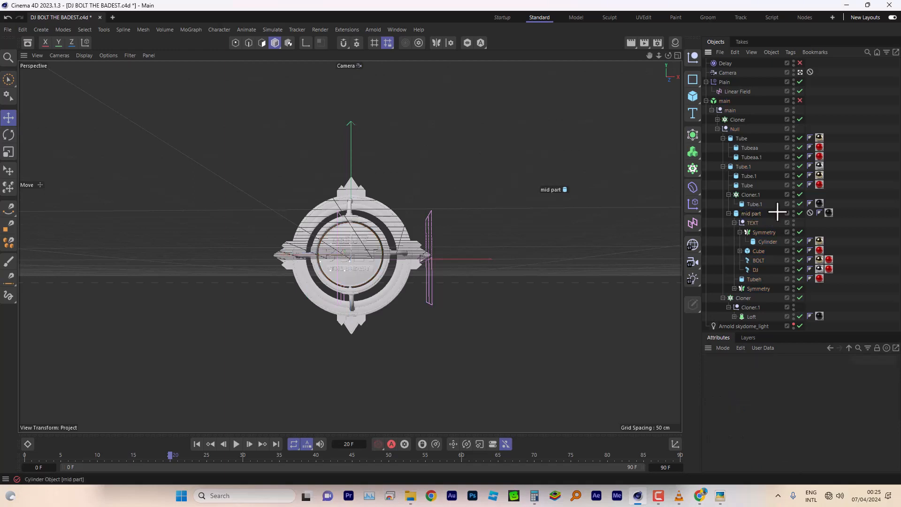
left_click(745, 214)
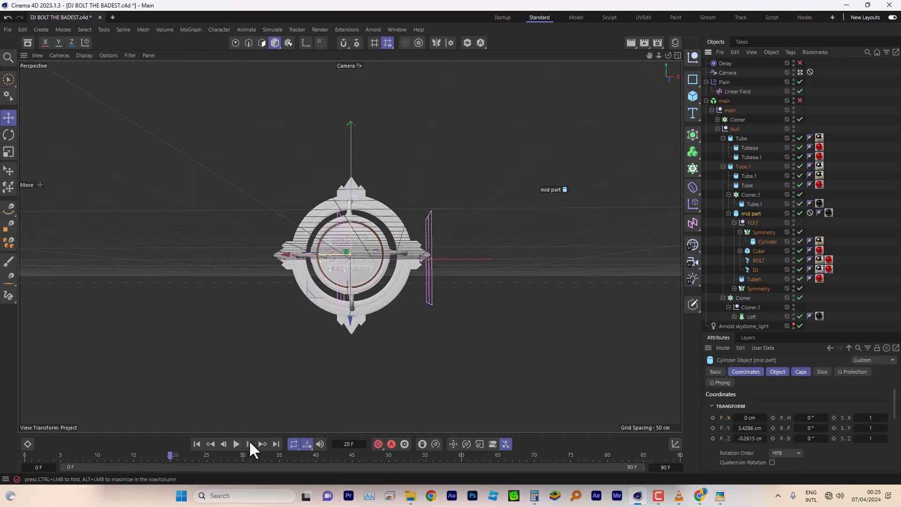
Re-enable the main Fracture object, keep the Delay effector disabled, and scrub the animation to frame 19
left_click_drag(153, 452, 98, 455)
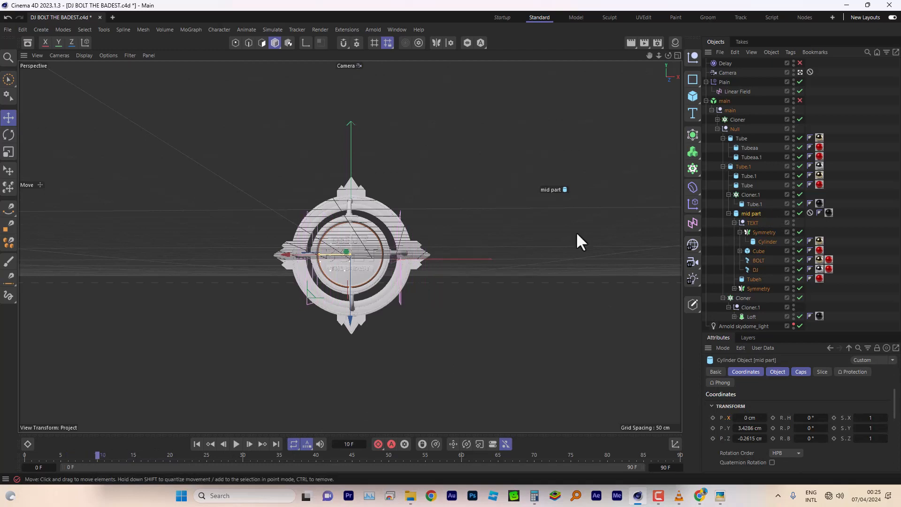
left_click(800, 63)
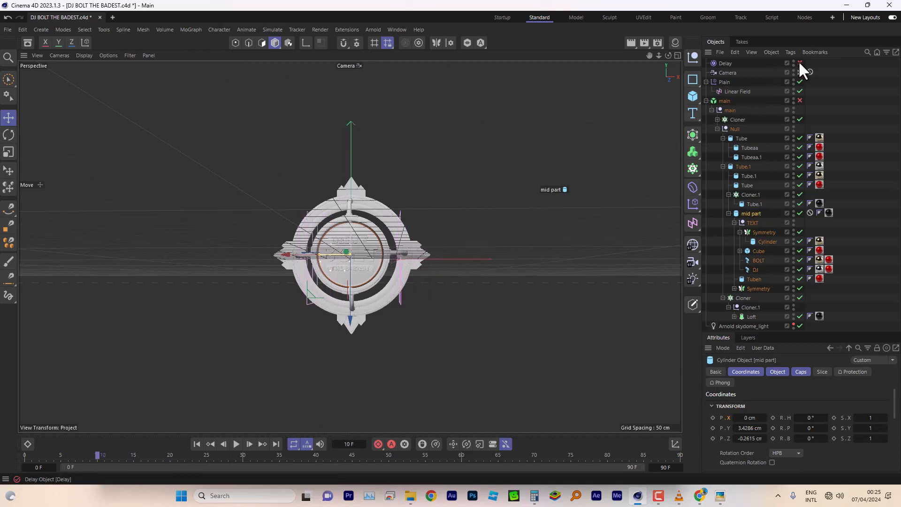
left_click(800, 100)
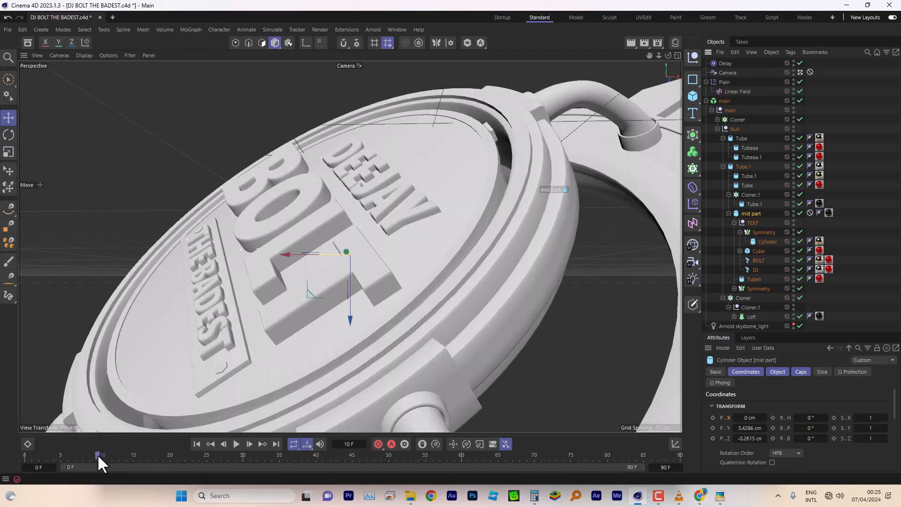
left_click(800, 62)
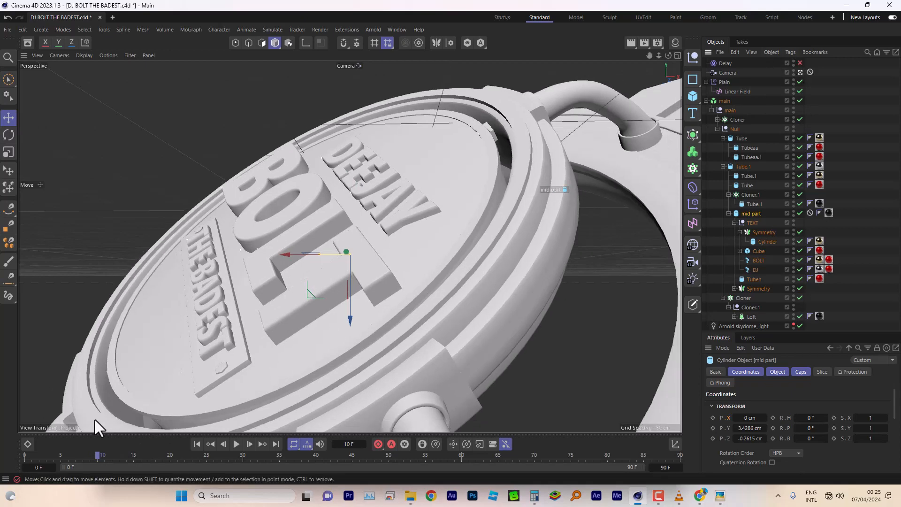
left_click_drag(97, 455, 163, 455)
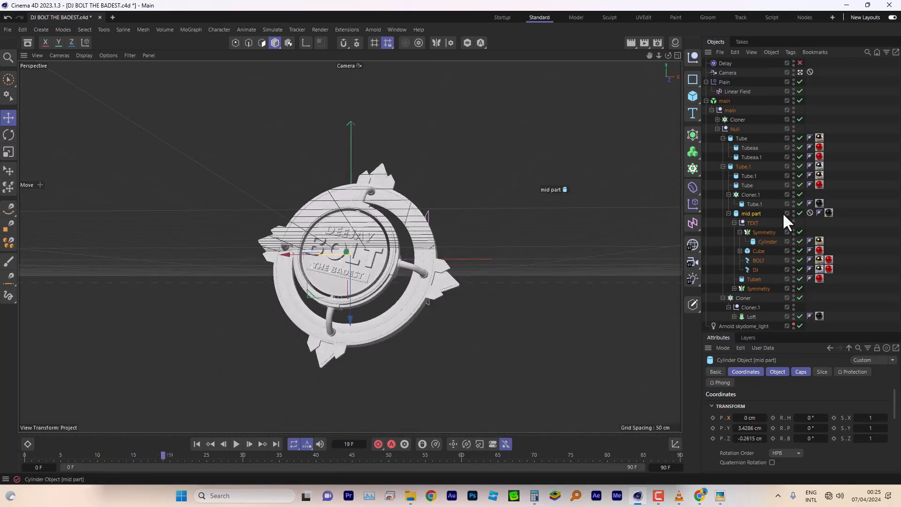
Set the mid part's bank rotation (R.B) to 180° and keyframe it at frame 14
left_click(728, 213)
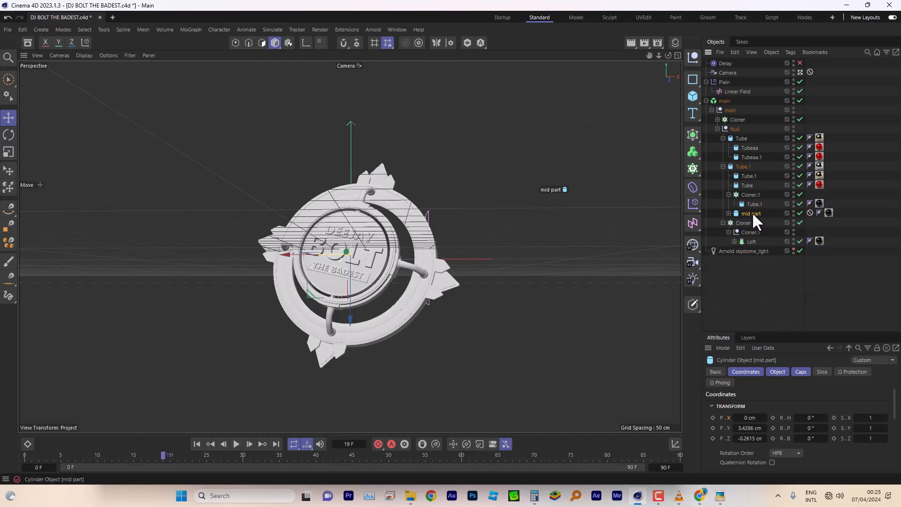
left_click_drag(772, 329, 775, 275)
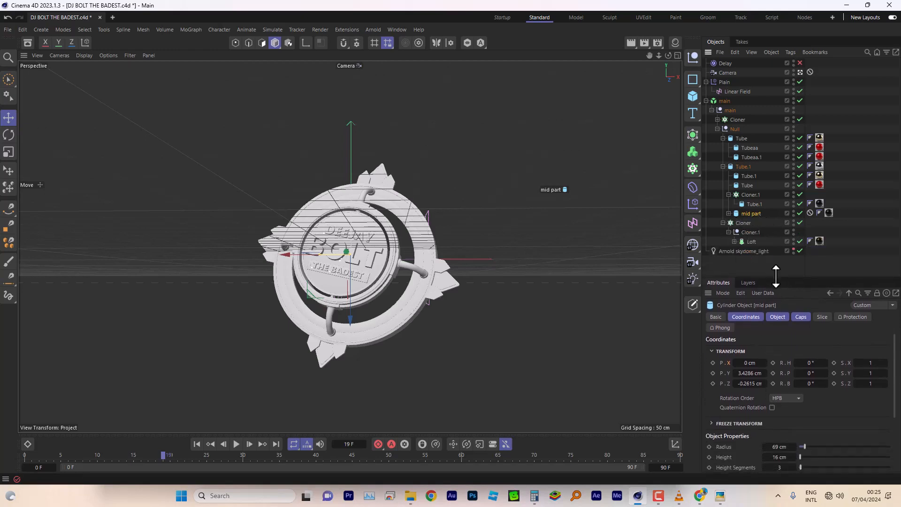
left_click(809, 375)
mouse_move(808, 383)
left_mouse_down()
mouse_move(880, 383)
mouse_move(817, 384)
left_mouse_up()
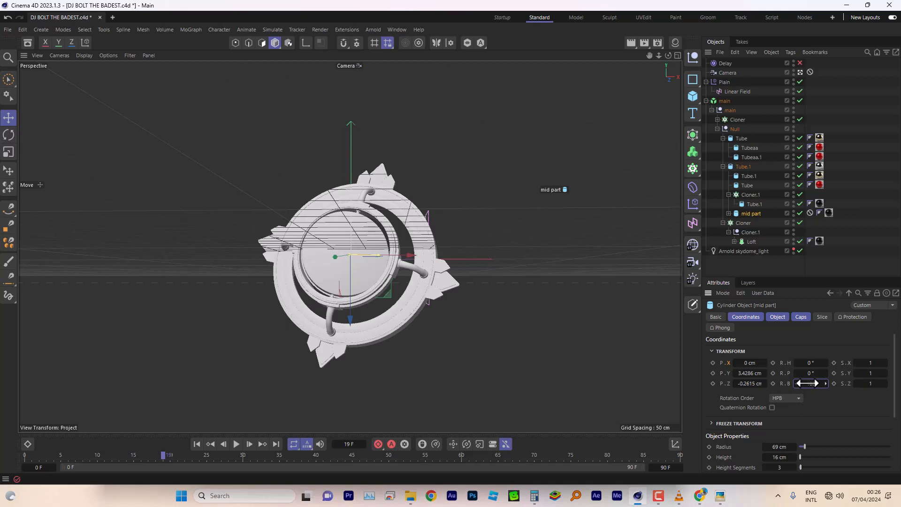
left_click(816, 383)
type("180")
key("Tab")
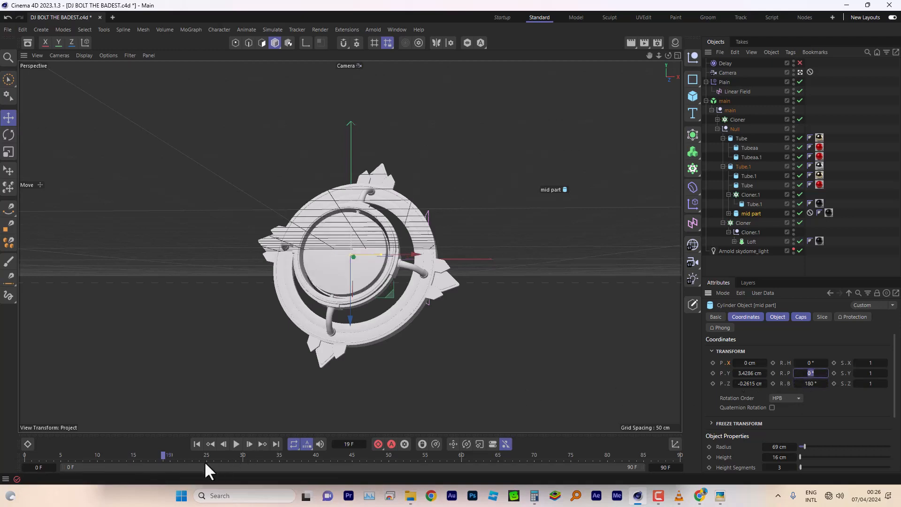
left_click(772, 384)
Set the frame 14 key's value to 0° and keyframe the mid part's bank rotation at 0° on frame 30
left_click_drag(162, 459, 242, 459)
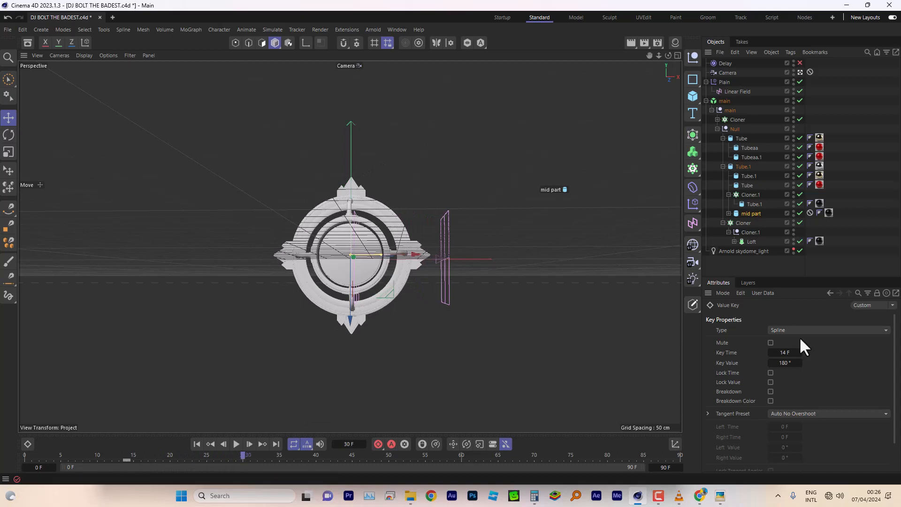
left_click(783, 362)
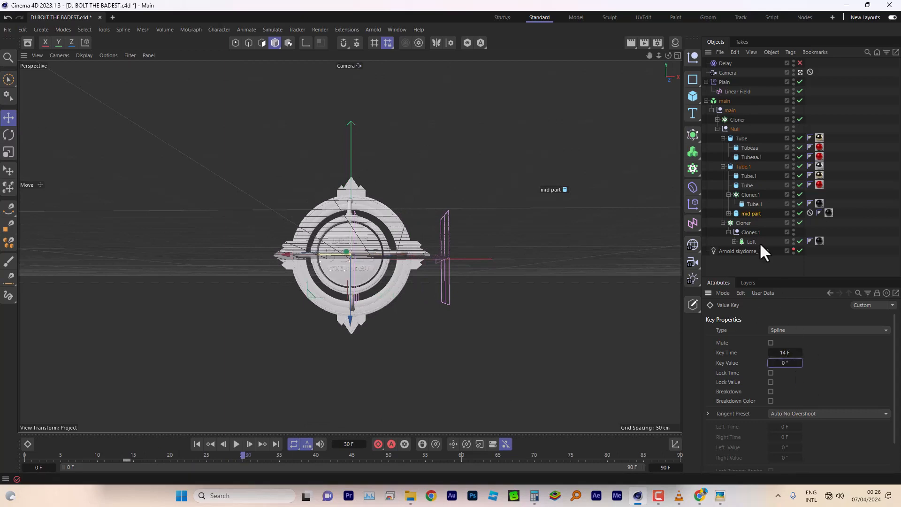
left_click(747, 212)
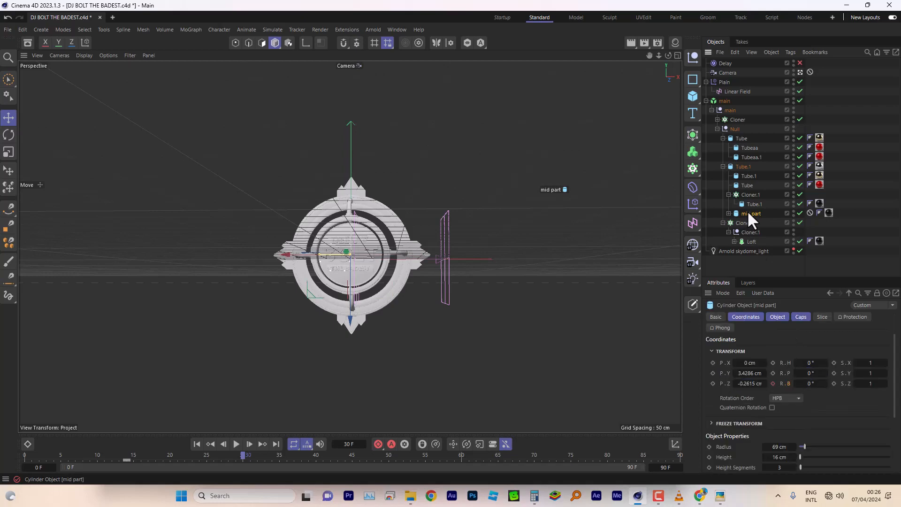
left_click(772, 383)
Return to the frame 14 keyframe and rekey the mid part's bank rotation at 180°
left_click_drag(241, 454, 128, 465)
left_click(126, 459)
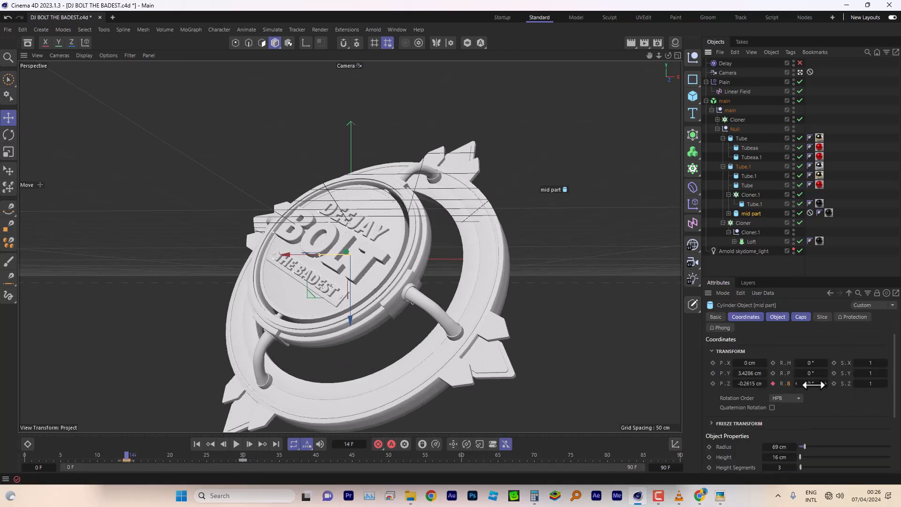
left_click(263, 443)
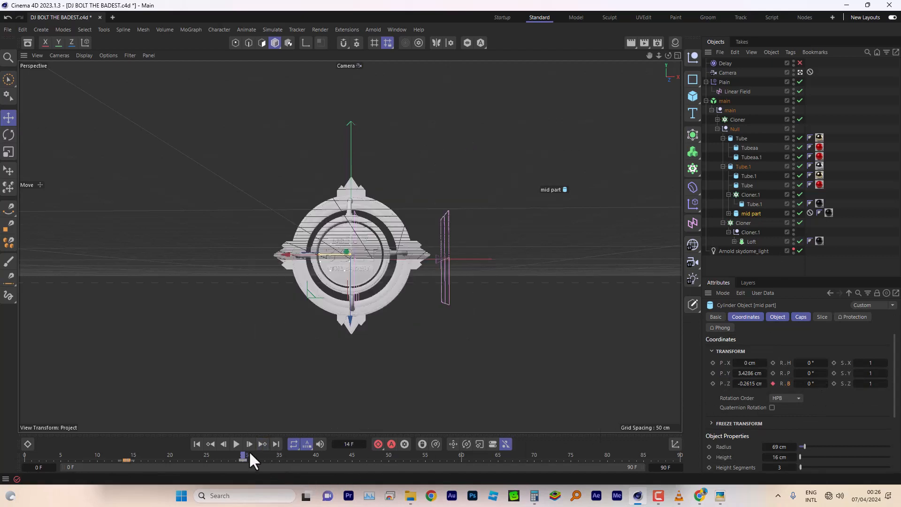
left_click(210, 444)
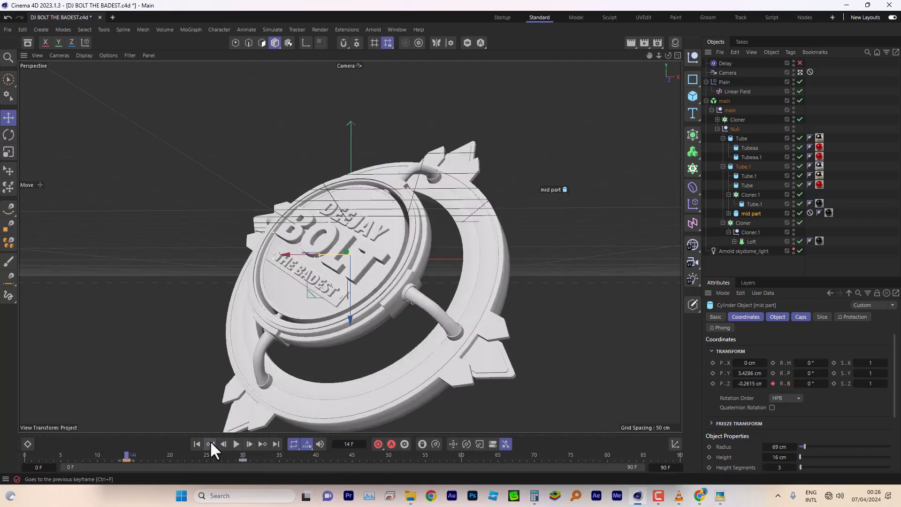
left_click(811, 384)
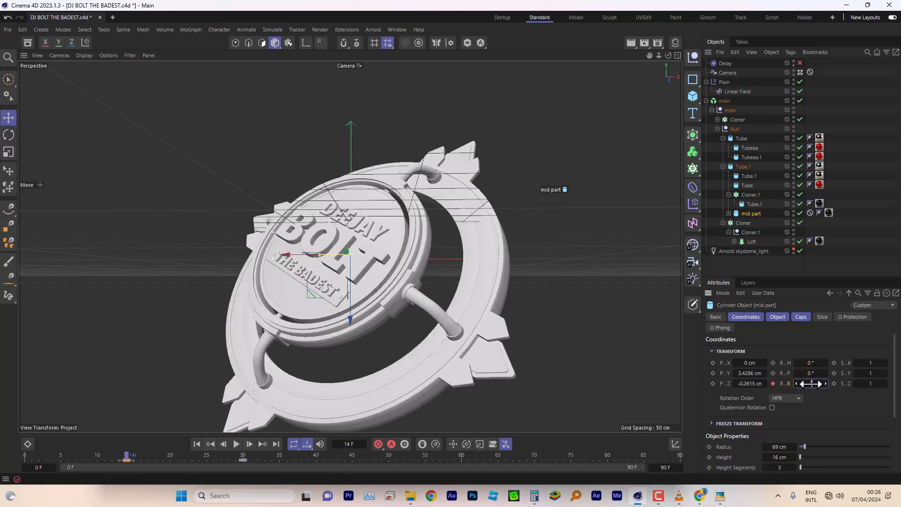
key("Return")
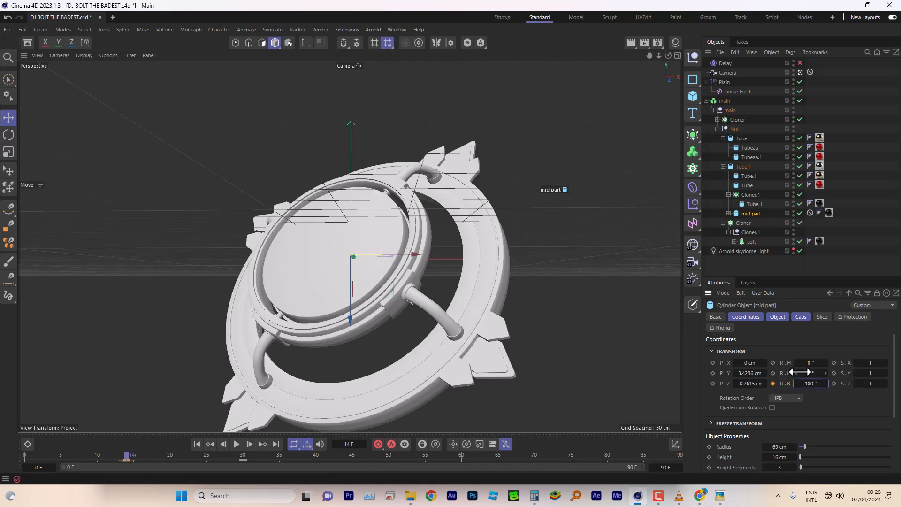
left_click(773, 384)
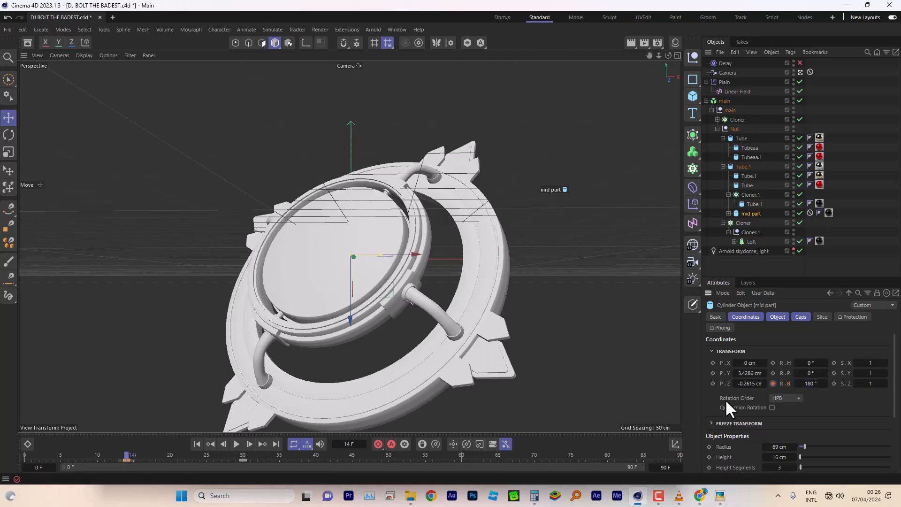
Play the animation from the first frame to check the mid part's rotation
left_click(198, 444)
left_click(236, 441)
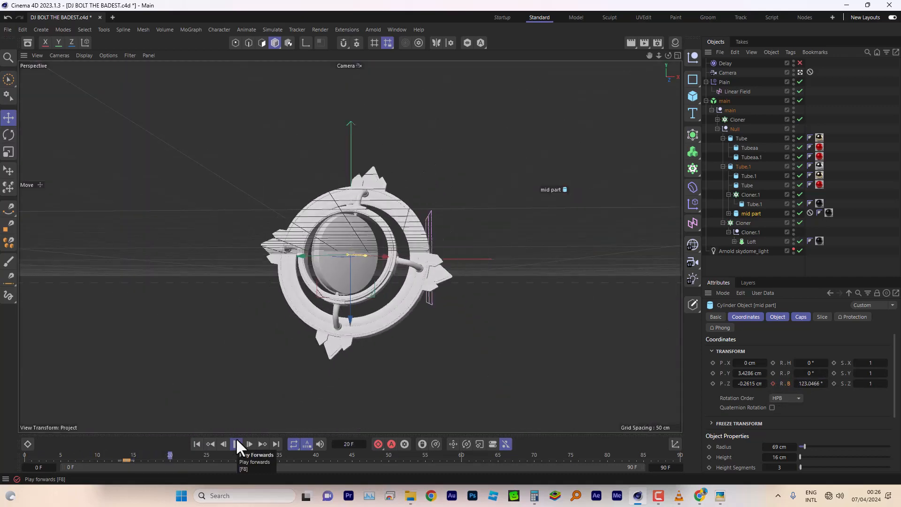
left_click(196, 443)
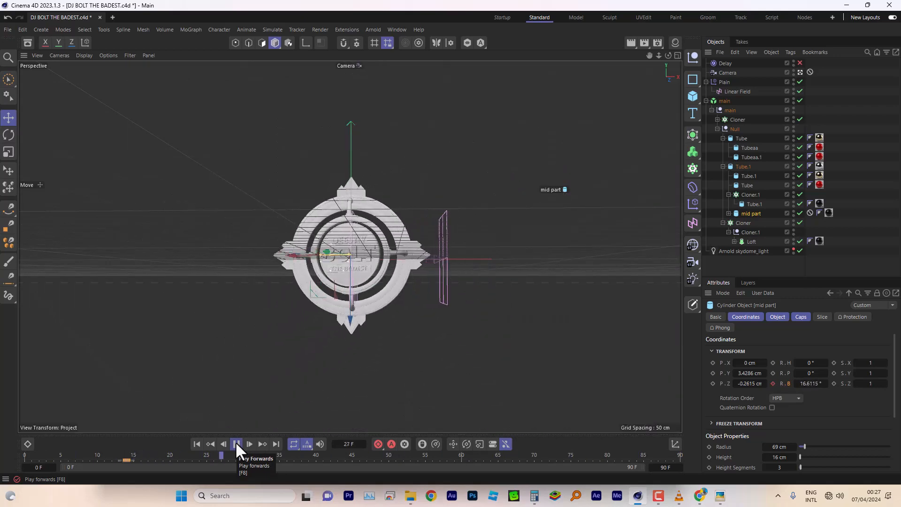
left_click(235, 443)
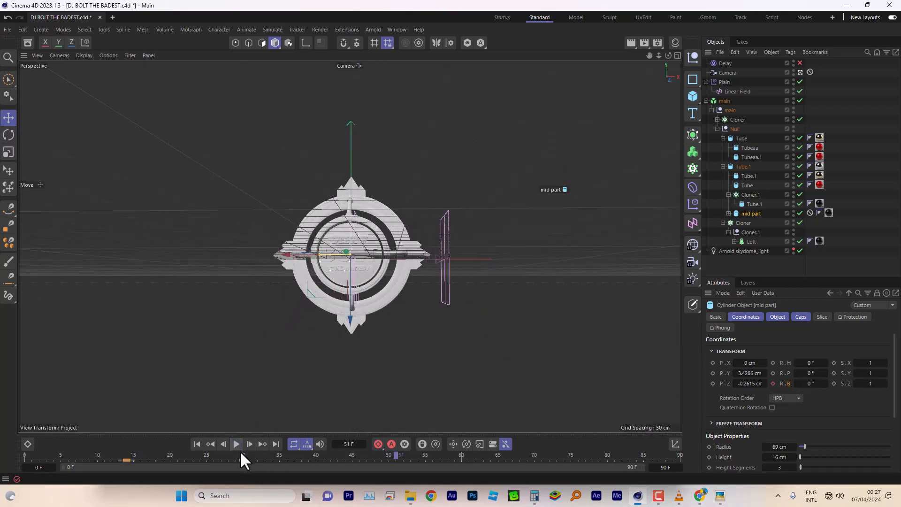
left_click_drag(240, 450, 329, 453)
Enable the Delay effector and play back the emblem's animation with it
left_click(800, 62)
left_click(235, 444)
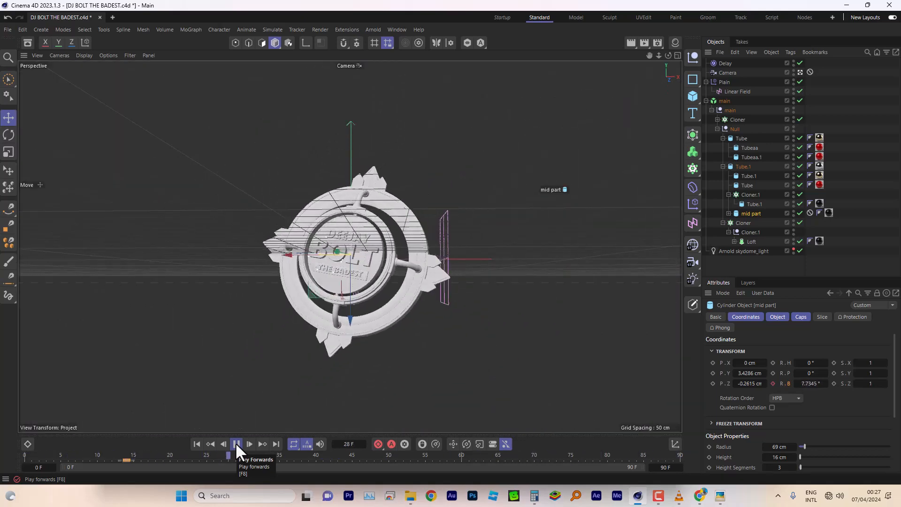
left_click(236, 443)
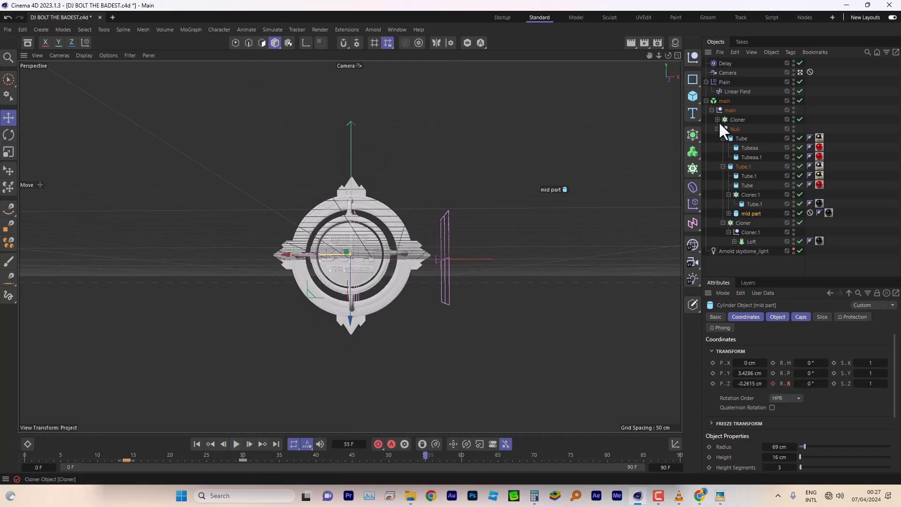
Switch to the default camera at frame 30 and inspect the Plain effector's Linear Field
left_click(800, 72)
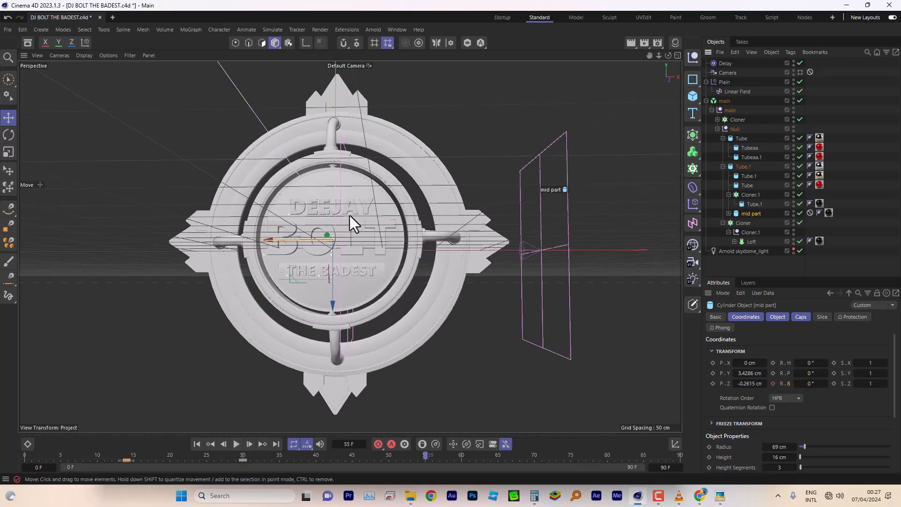
mouse_move(242, 451)
left_mouse_down()
mouse_move(151, 455)
mouse_move(242, 455)
left_mouse_up()
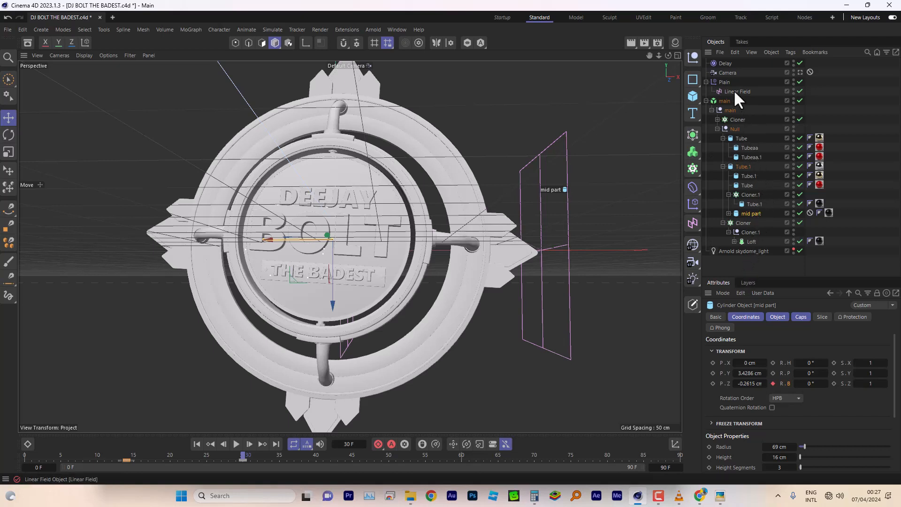
left_click(706, 82)
left_click(723, 82)
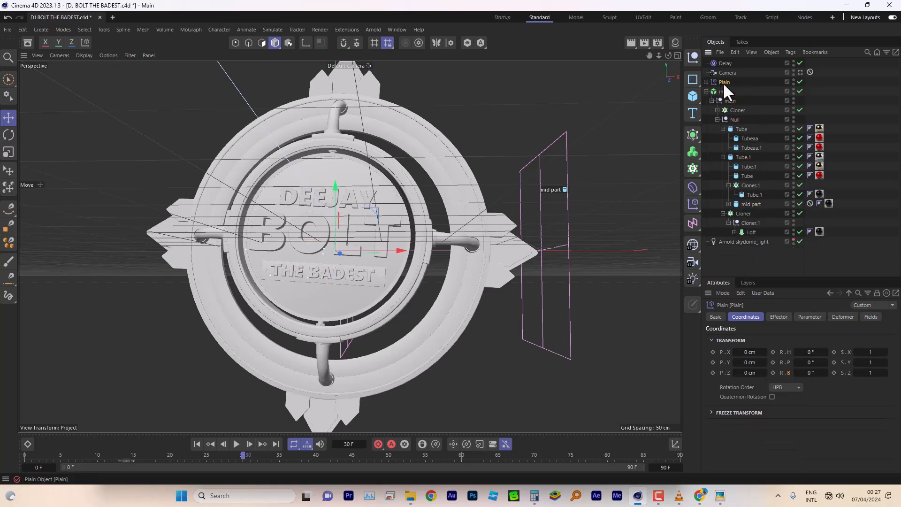
left_click(705, 82)
left_click(730, 91)
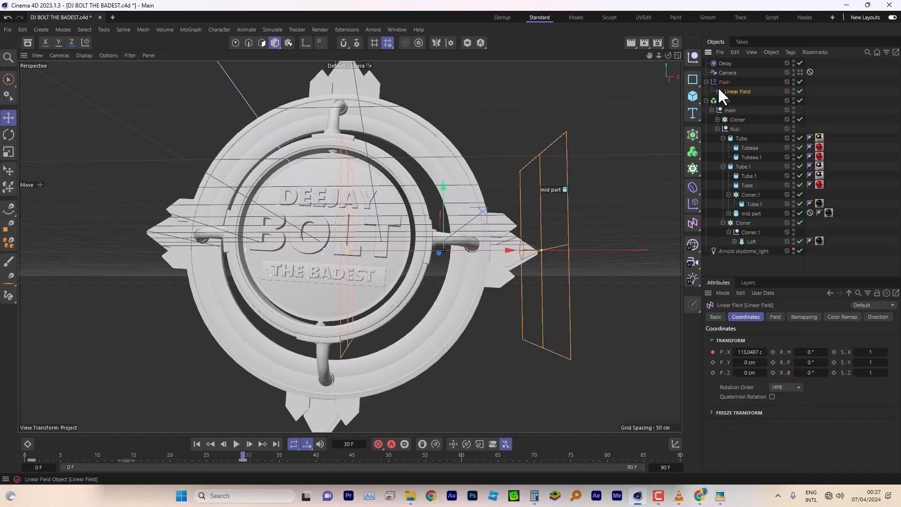
Duplicate the Plain effector together with its Linear Field and name the copy "text"
left_click(706, 81)
left_click(723, 82)
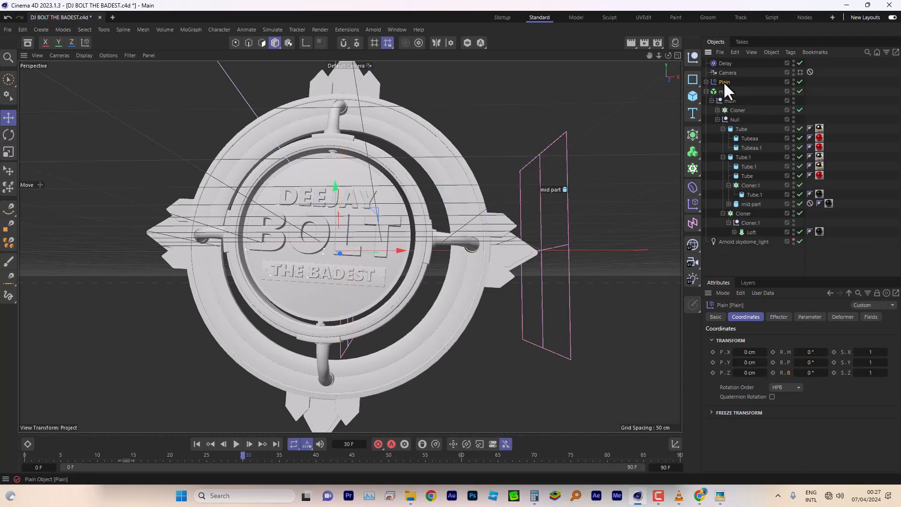
left_click_drag(723, 81, 722, 75, "ctrl")
double_click(725, 82)
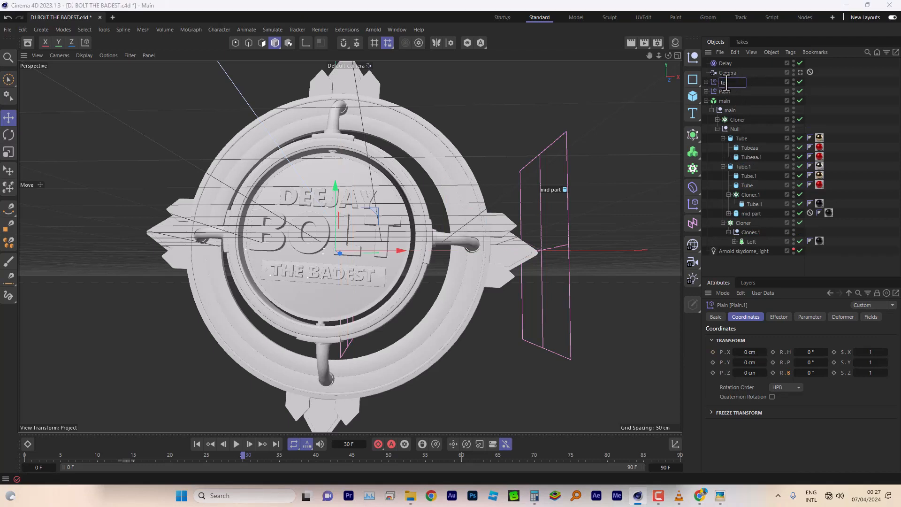
left_click(756, 82)
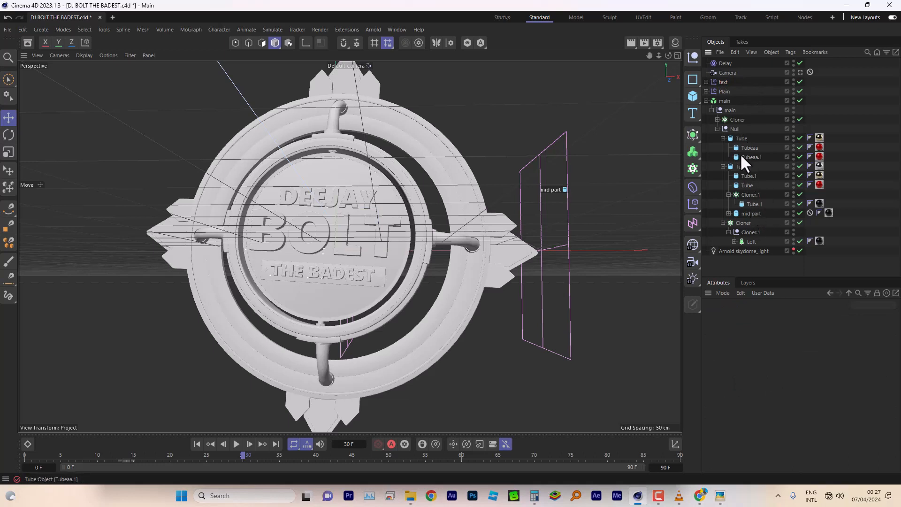
Assign the text effector to the Letters effects of the DJ text object inside the mid part's TEXT group
left_click(749, 213)
left_click(728, 213)
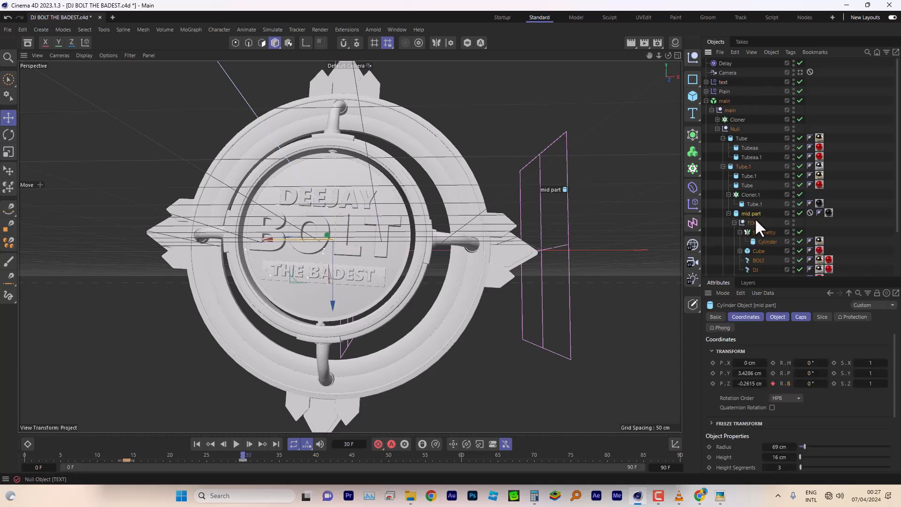
scroll(757, 216, "down", 3)
left_click(740, 178)
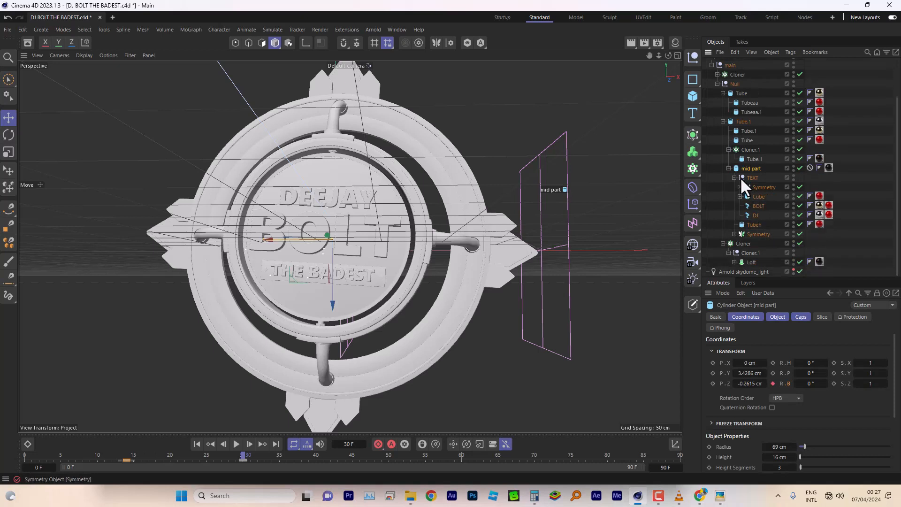
left_click(755, 215)
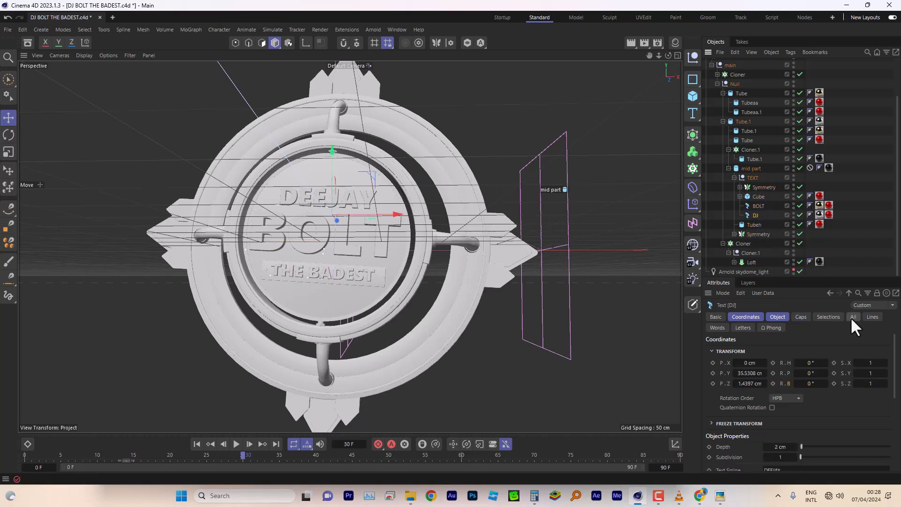
left_click(742, 328)
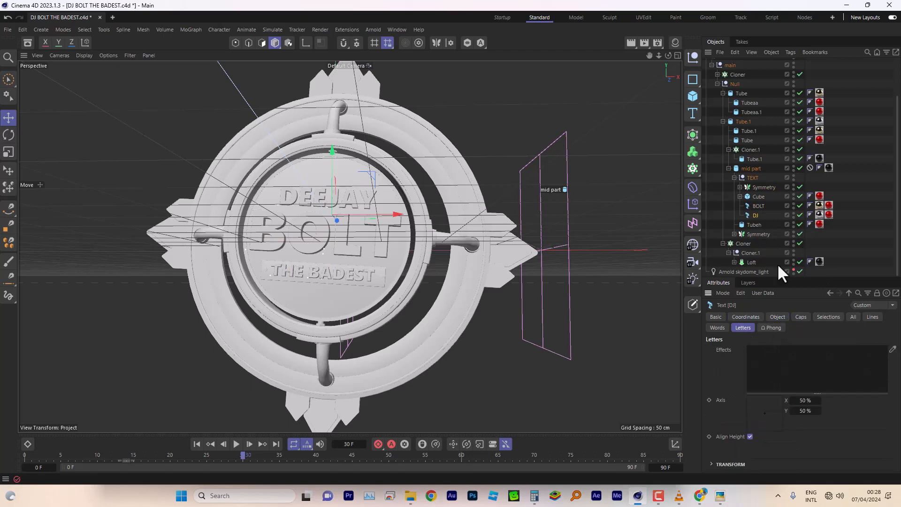
scroll(753, 100, "up", 2)
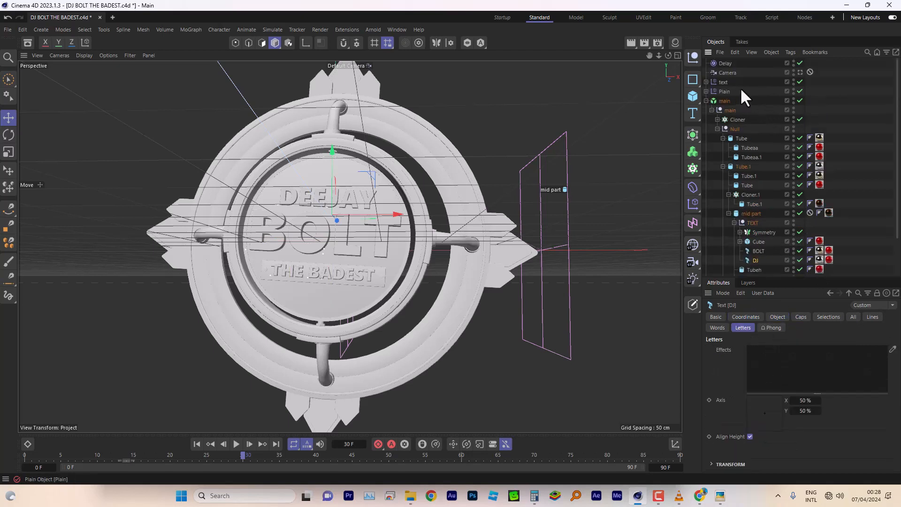
left_click_drag(723, 82, 770, 349)
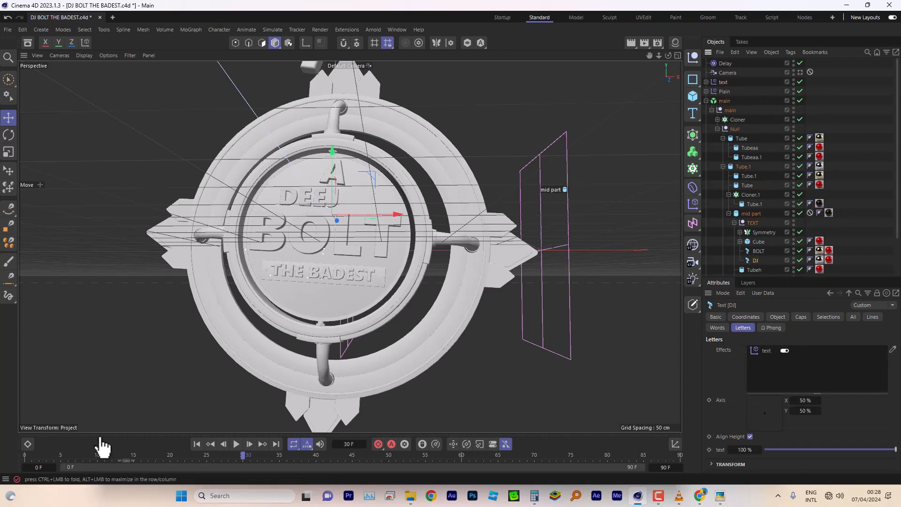
Select the text effector's Linear Field and play the animation from frame 0 to check the DEEJAY letters
left_click(705, 82)
left_click(732, 92)
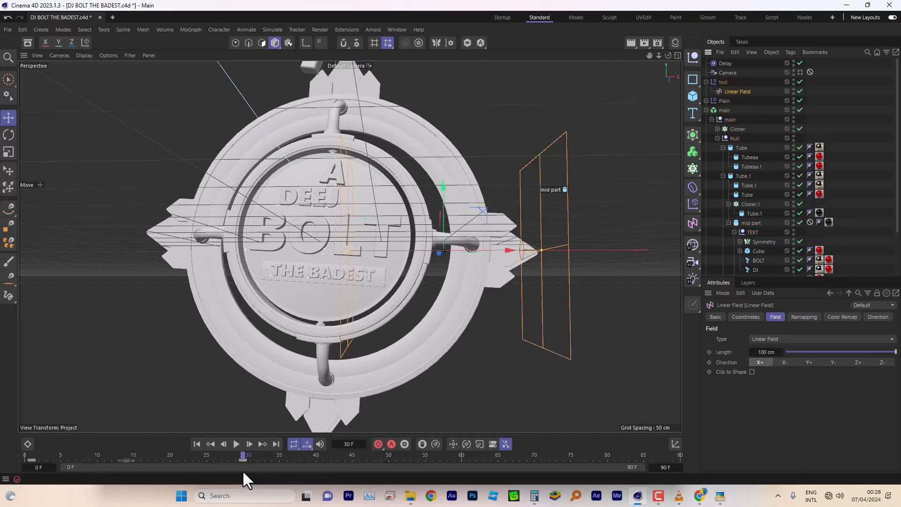
left_click_drag(242, 455, 10, 478)
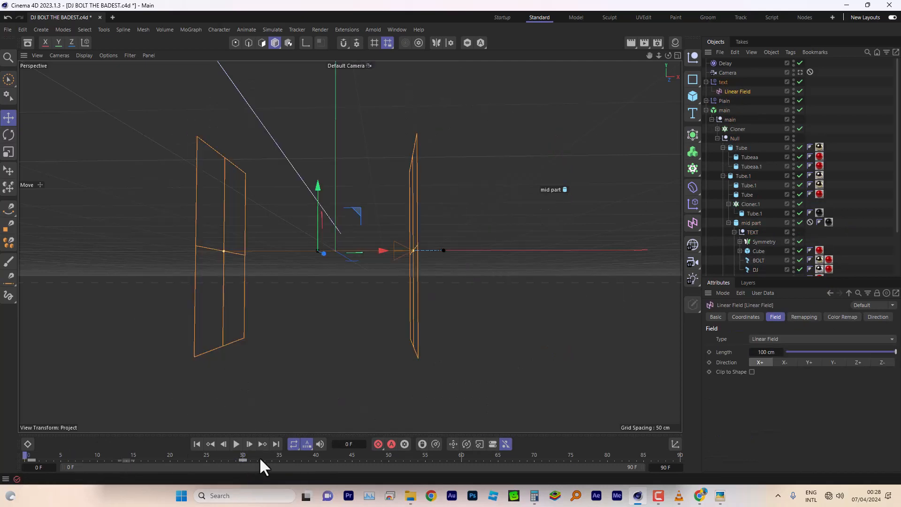
left_click(236, 443)
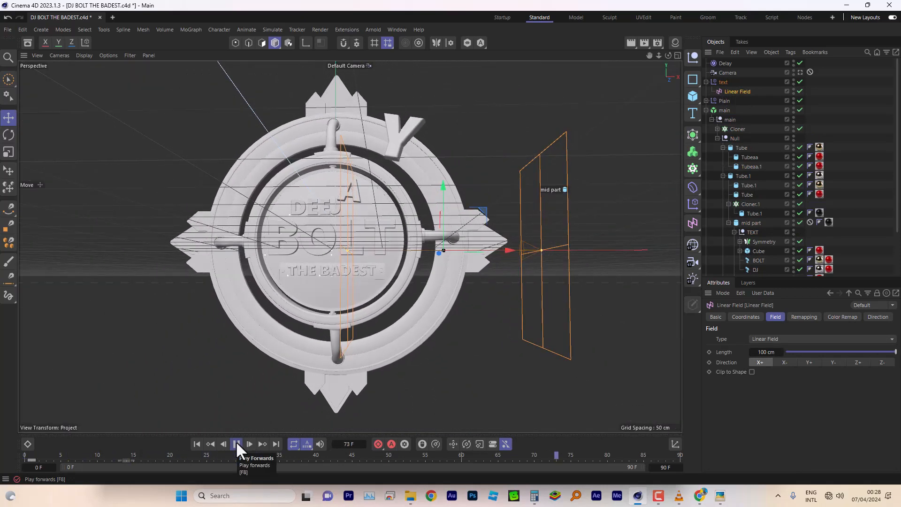
left_click(235, 441)
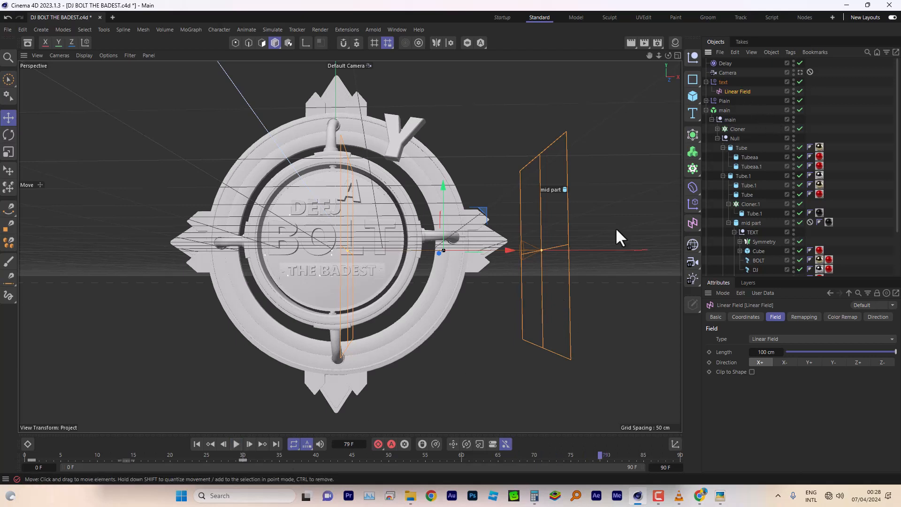
At the frame 30 keyframe, move the text effector's Linear Field to about 149.5 cm in X and rekey its X position
left_click(210, 443)
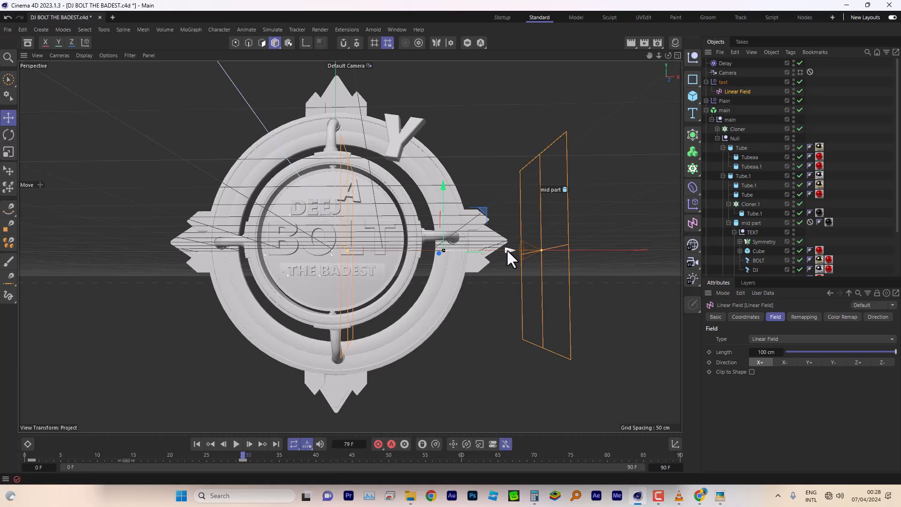
left_click(746, 317)
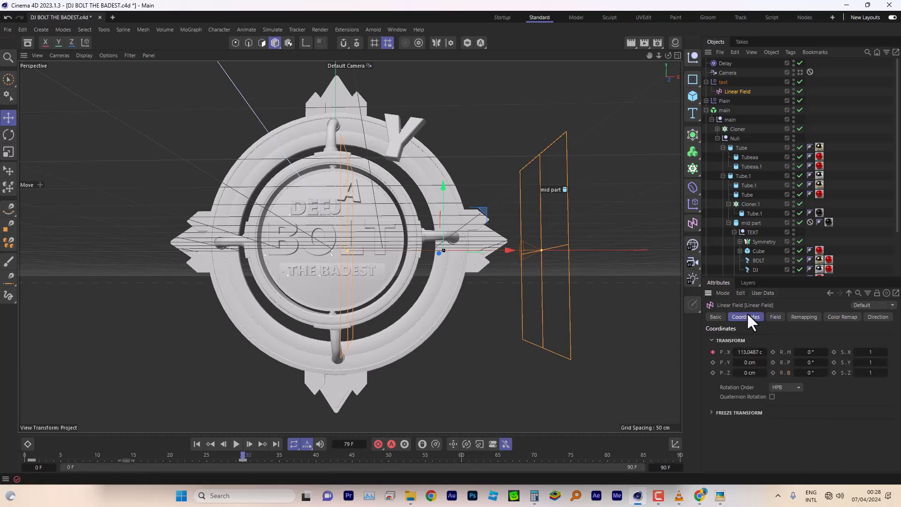
left_click_drag(505, 249, 541, 243)
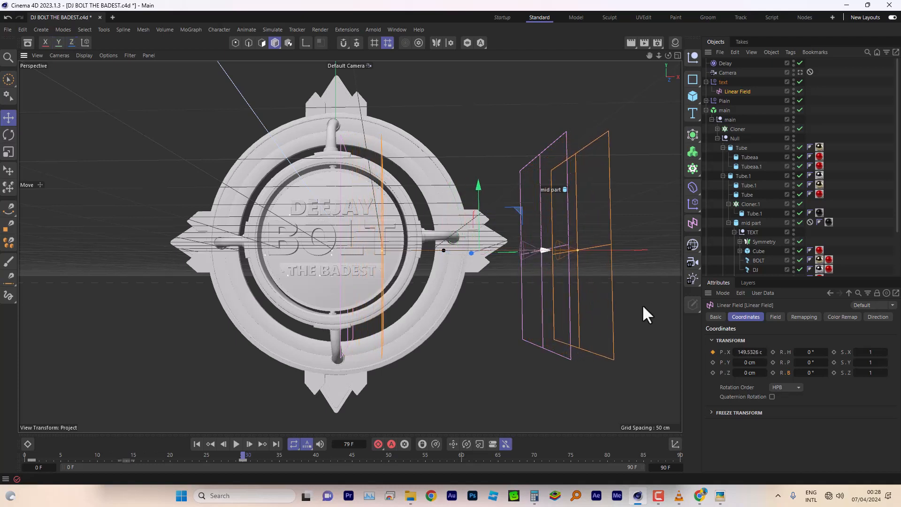
left_click(712, 352)
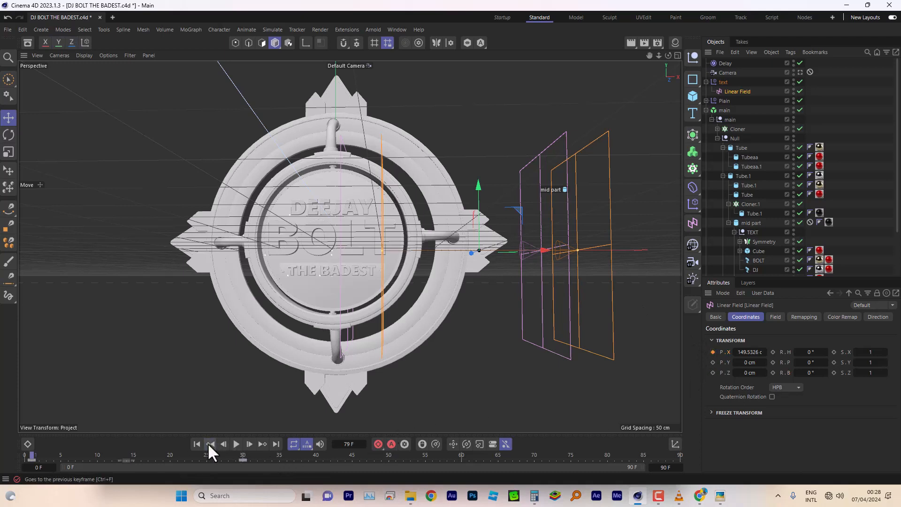
Examine the emblem from the side at the text Linear Field's first keyframe, then return to the scene camera view
left_click(210, 443)
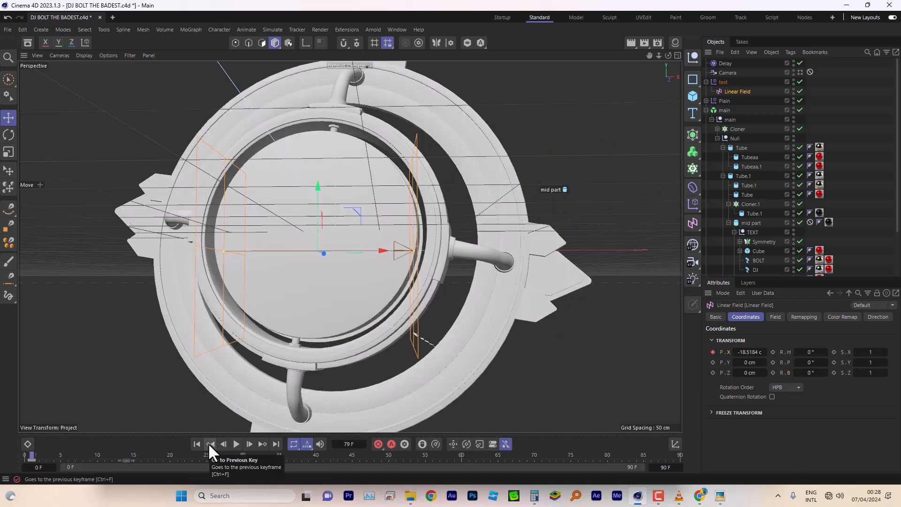
left_click(801, 73)
left_click(800, 73)
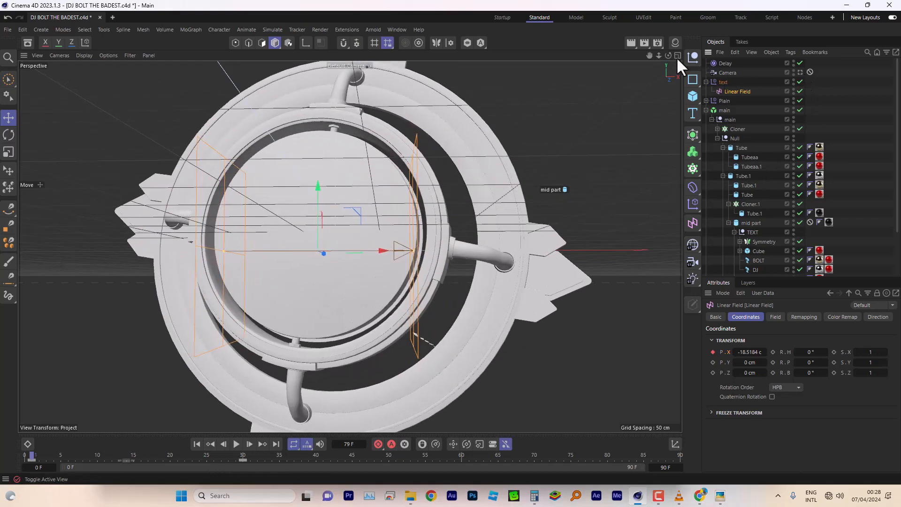
left_click_drag(661, 55, 430, 67)
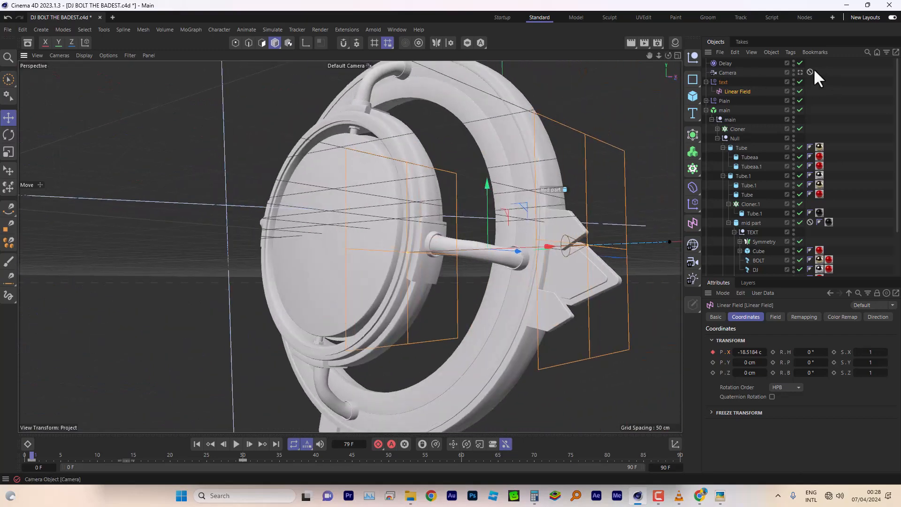
left_click(801, 72)
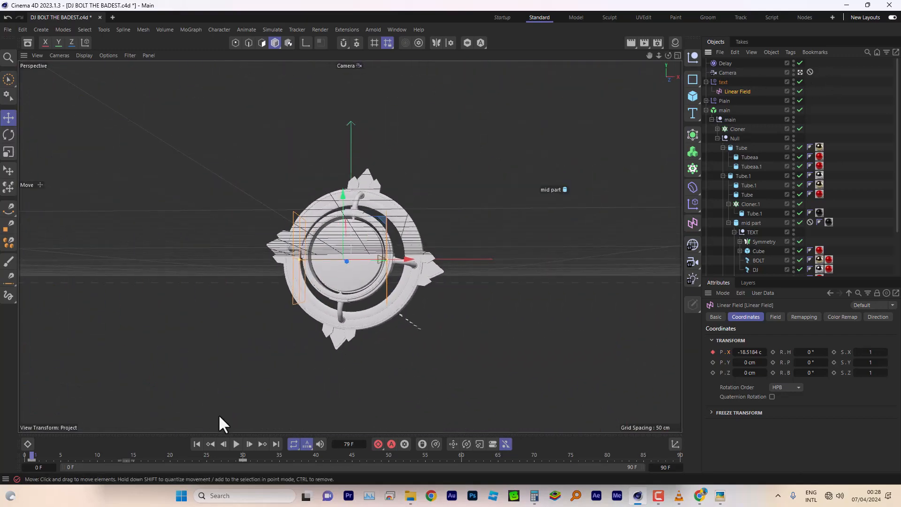
Disable the Delay effector and shift the text Linear Field's two keyframes to frames 14 and 43
left_click_drag(258, 458, 19, 460)
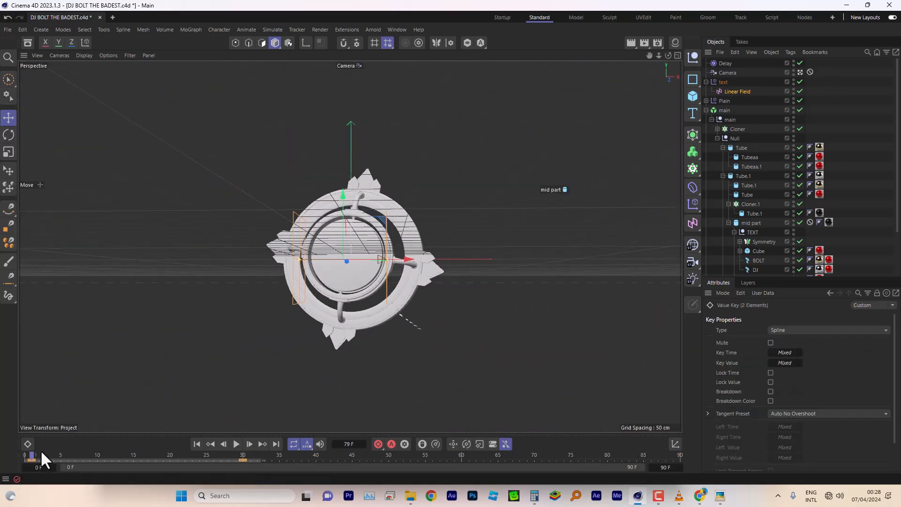
left_click(800, 63)
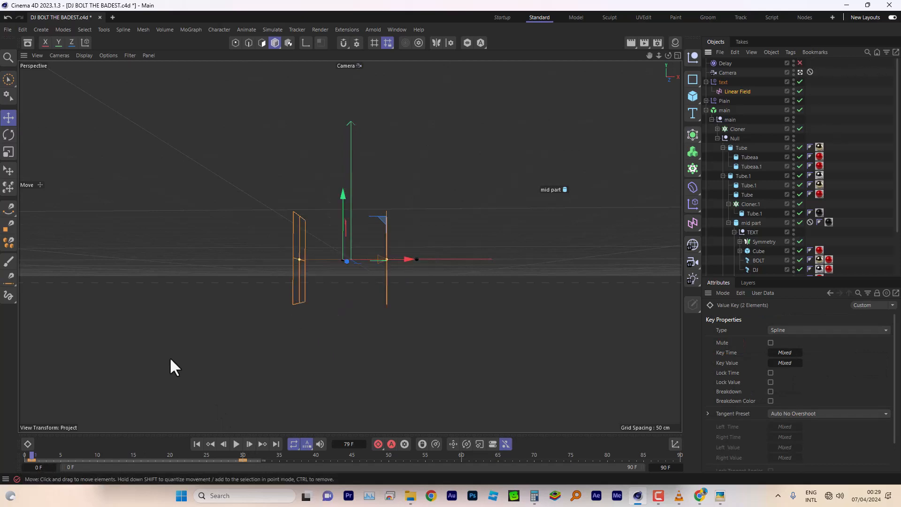
left_click(37, 453)
left_click_drag(37, 453, 370, 460)
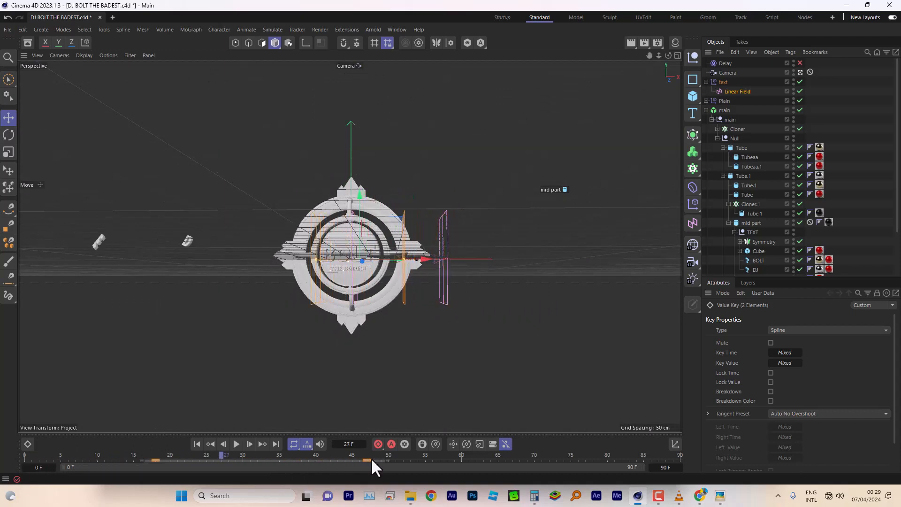
left_click_drag(218, 454, 252, 459)
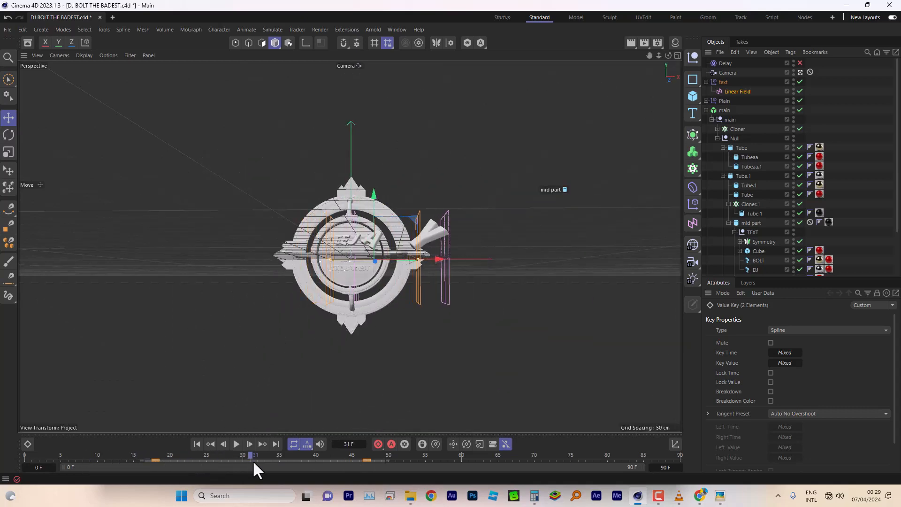
left_click_drag(367, 458, 343, 460)
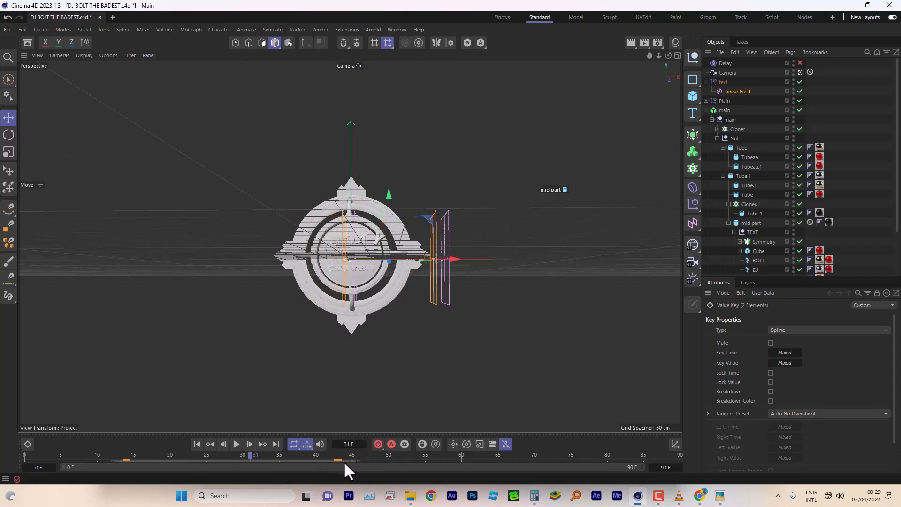
Set the text effector's P.X and P.Y offsets to 0 cm and scrub the timeline to check the letters' flight
left_click(724, 81)
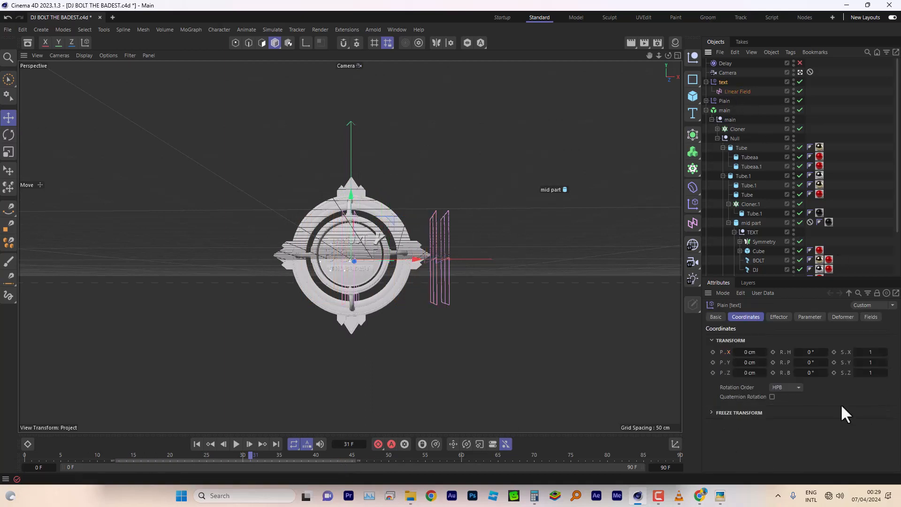
left_click(811, 318)
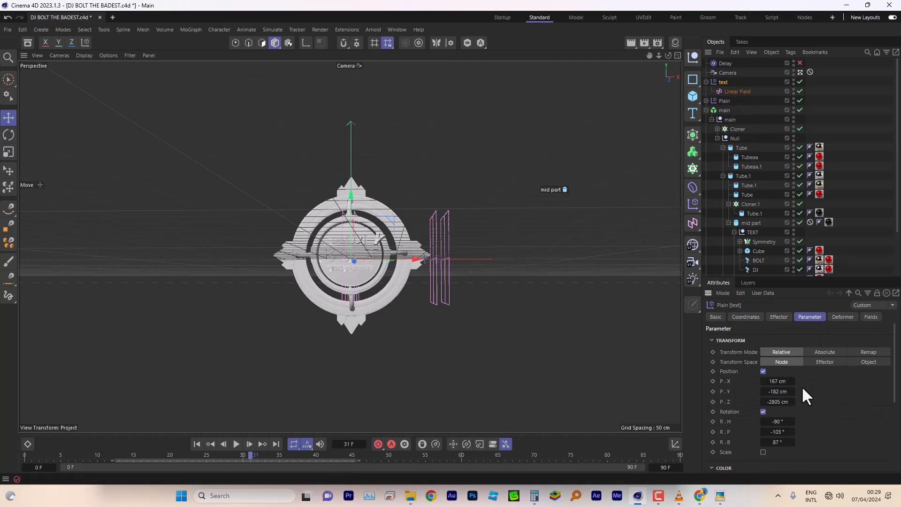
double_click(774, 381)
type("0")
double_click(776, 391)
type("0")
double_click(777, 401)
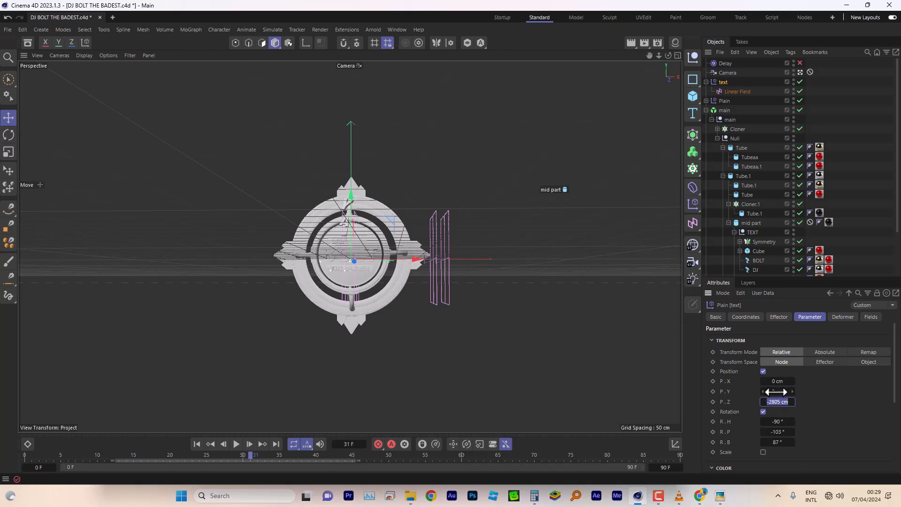
left_click(374, 458)
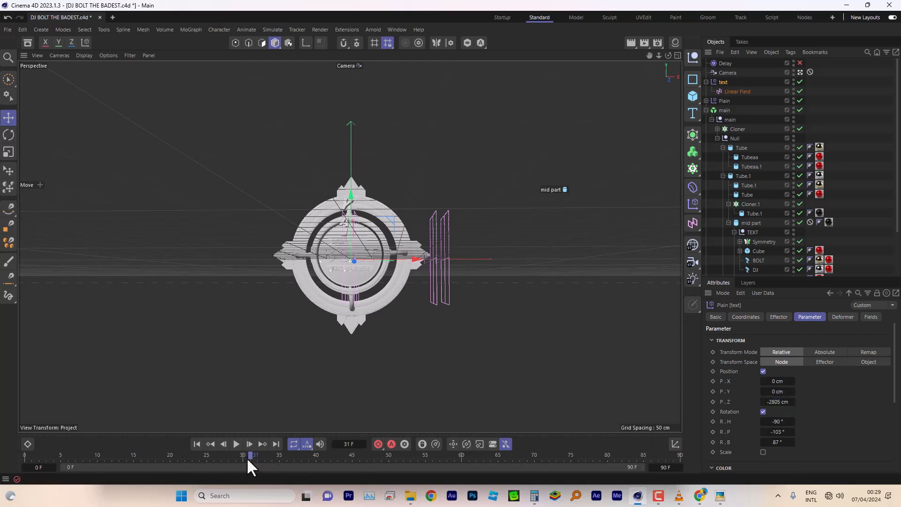
left_click_drag(246, 457, 226, 479)
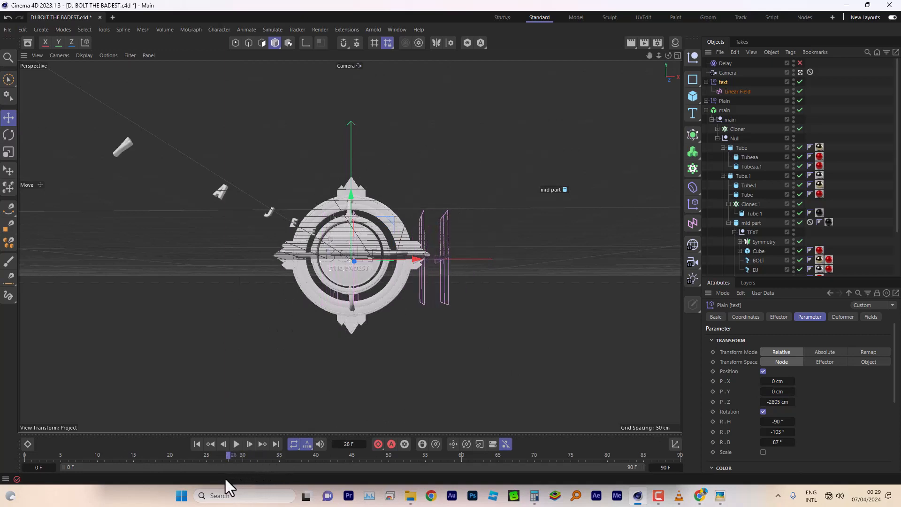
Set the text effector's position offsets to about 668 cm in X, -272 cm in Y and -3786 cm in Z, and play the animation
left_click_drag(778, 394, 822, 381)
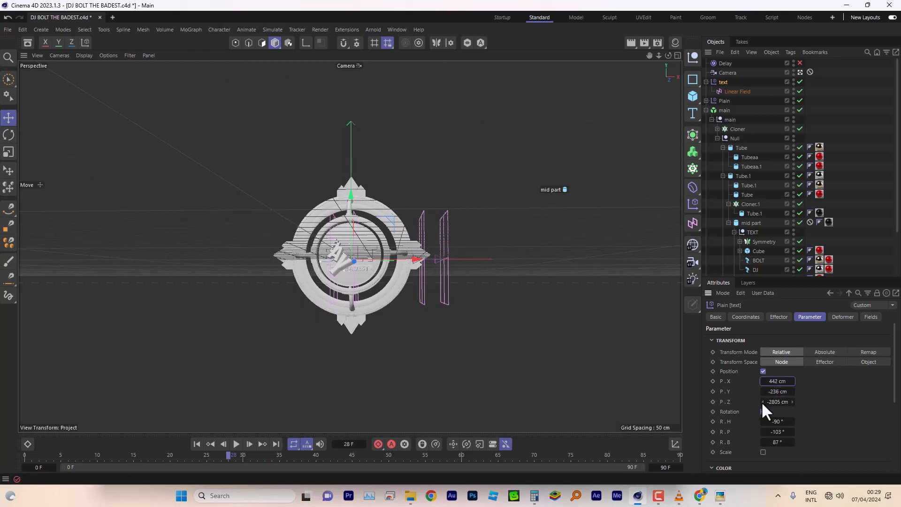
left_click_drag(781, 403, 676, 403)
mouse_move(779, 392)
left_mouse_down()
mouse_move(798, 391)
mouse_move(769, 391)
mouse_move(819, 381)
mouse_move(777, 394)
left_mouse_up()
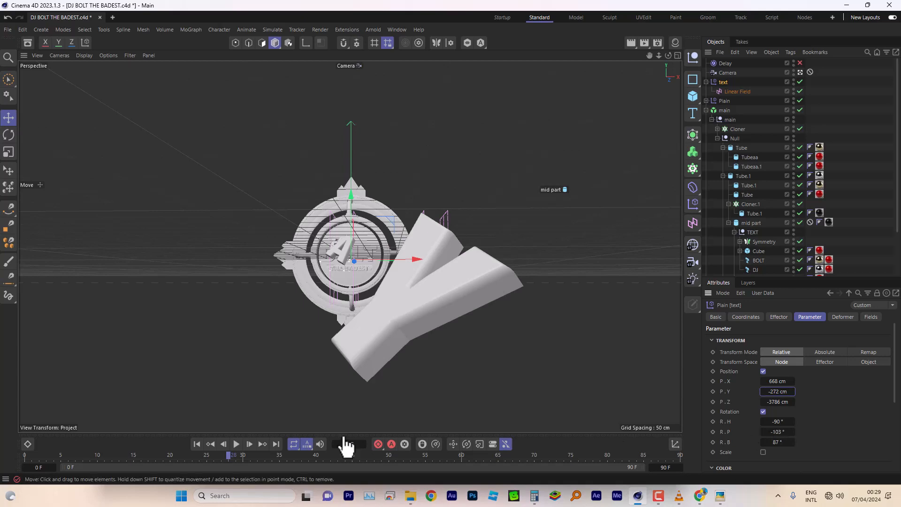
left_click(212, 444)
left_click(235, 443)
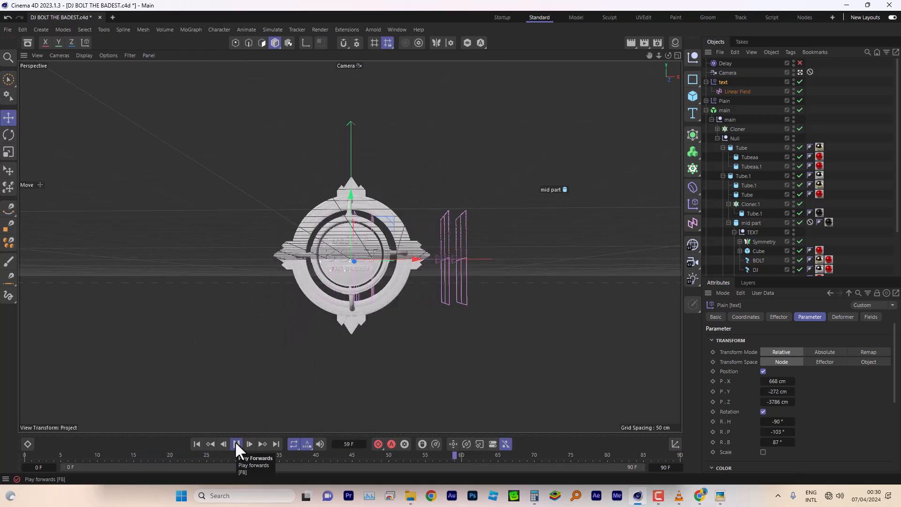
left_click(236, 444)
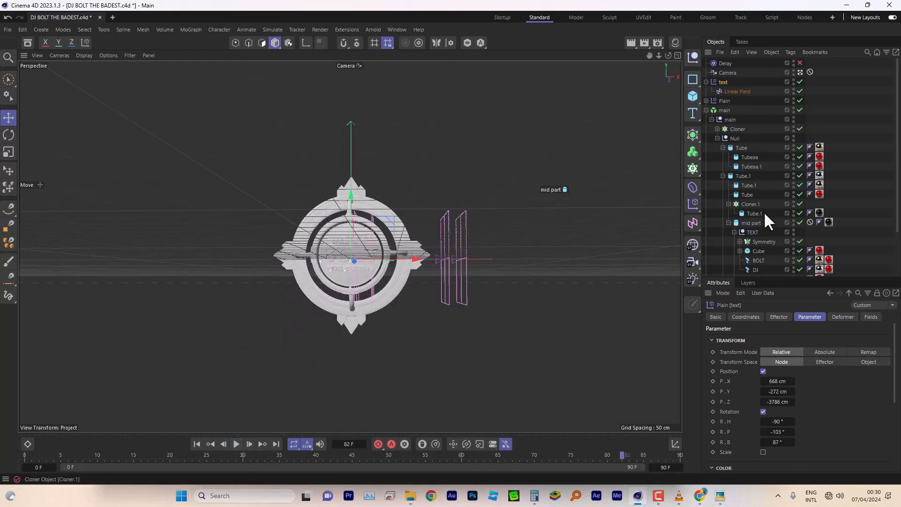
Add a second Delay effector with the DJ text selected, set its Strength to 66%, and play back the result
scroll(770, 238, "down", 3)
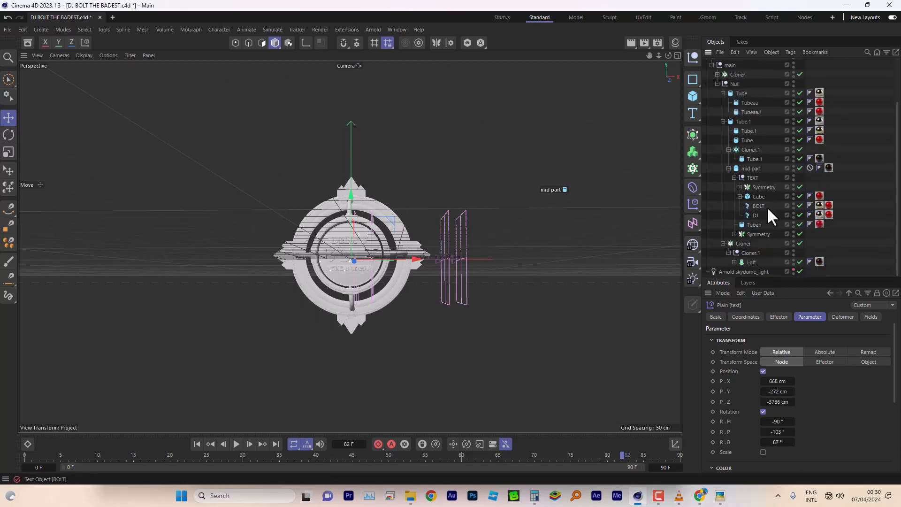
left_click(754, 215)
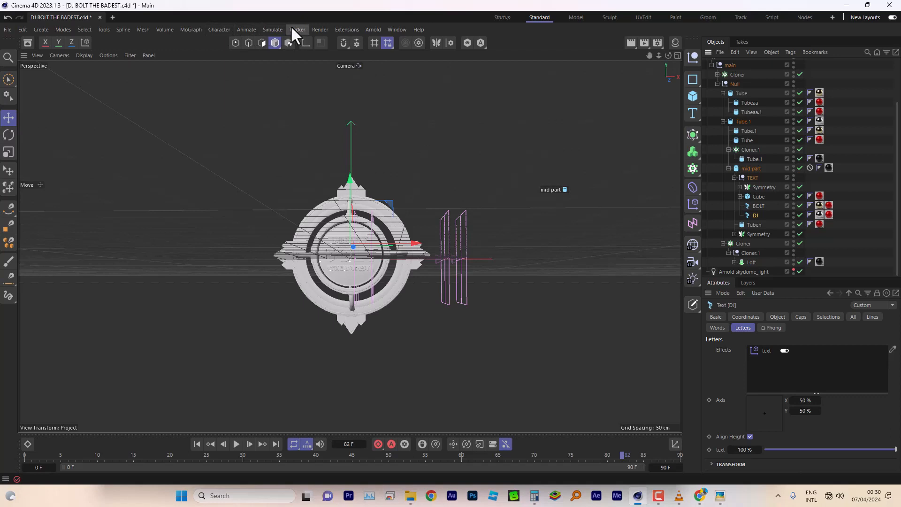
left_click(196, 29)
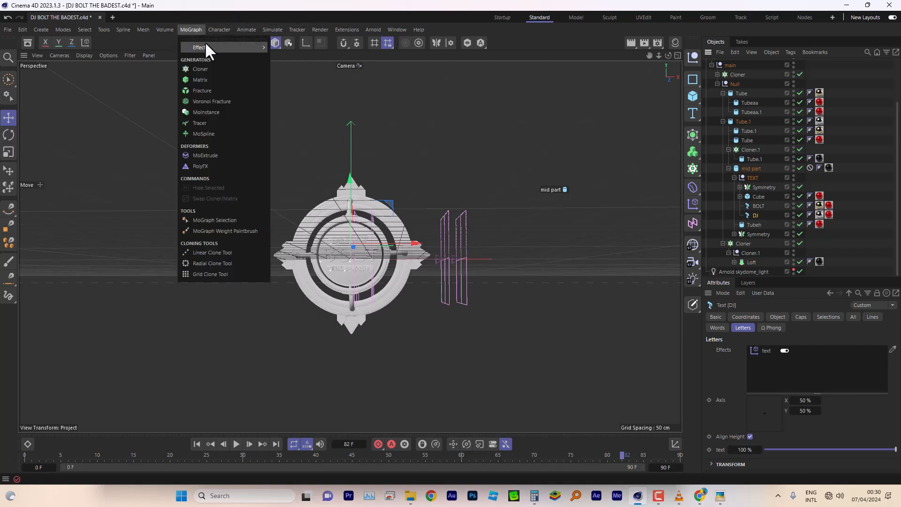
mouse_move(231, 49)
left_click(286, 66)
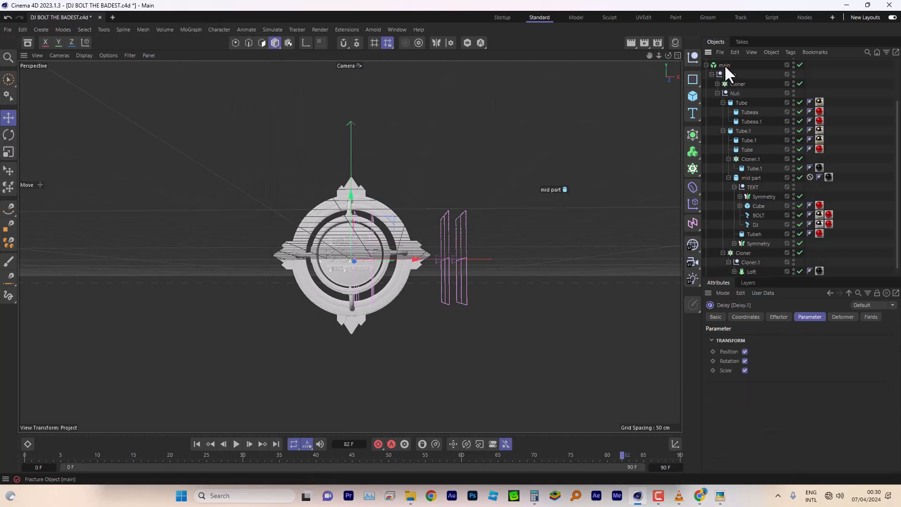
left_click(840, 318)
left_click(784, 318)
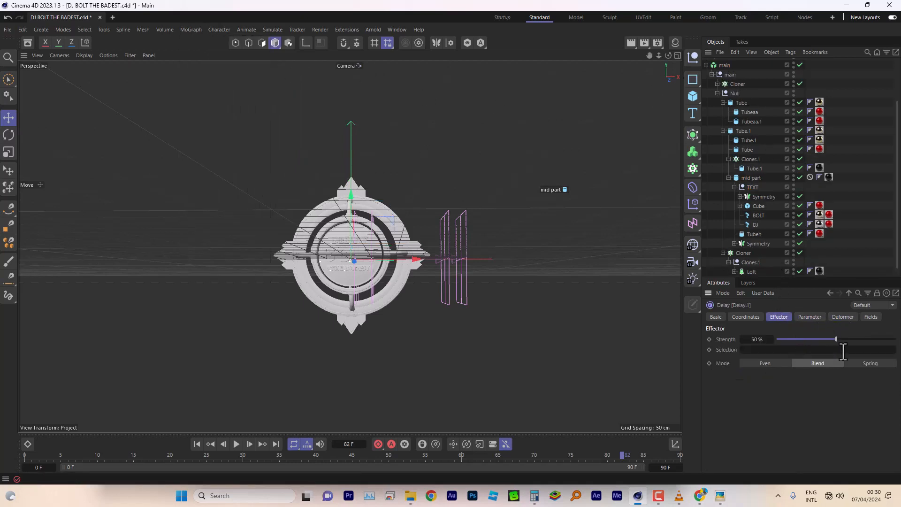
left_click_drag(837, 339, 854, 339)
left_click(236, 444)
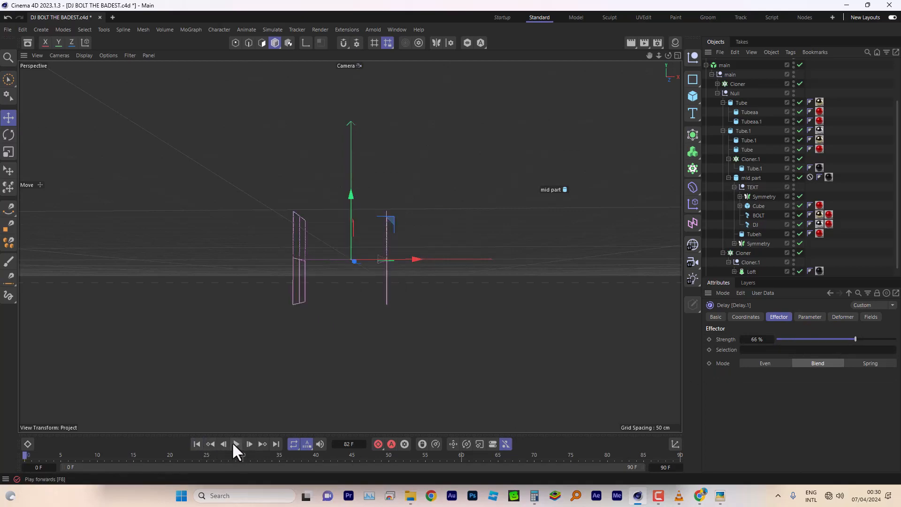
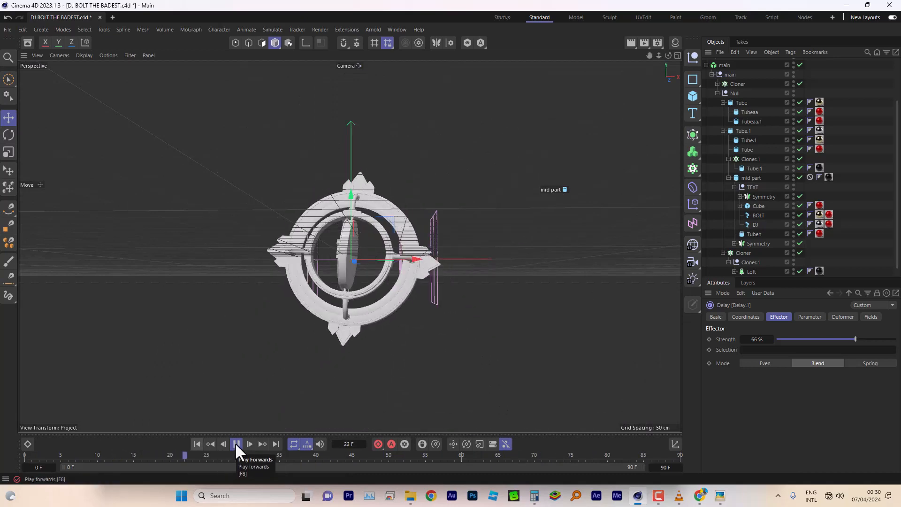
left_click(235, 443)
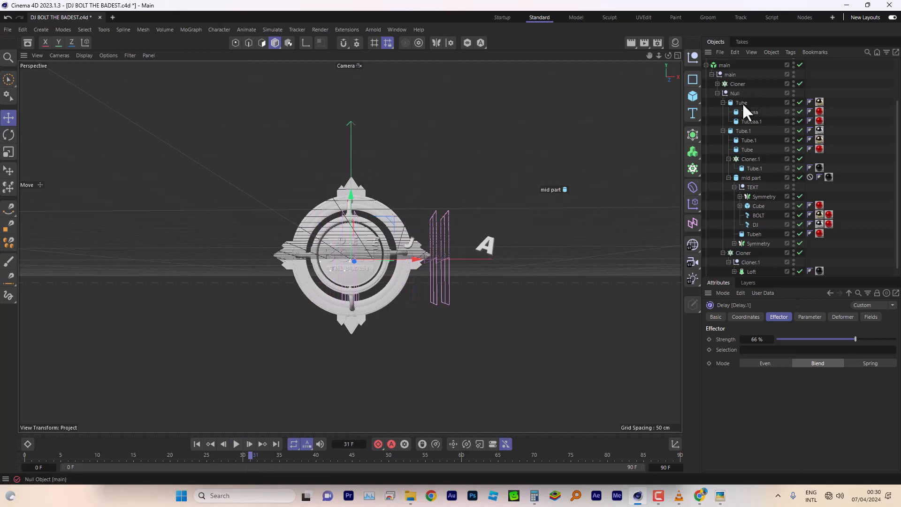
Set the text effector's P.X to about 107 cm and P.Y to about -294 cm, checking the letters at frame 32
scroll(758, 244, "up", 4)
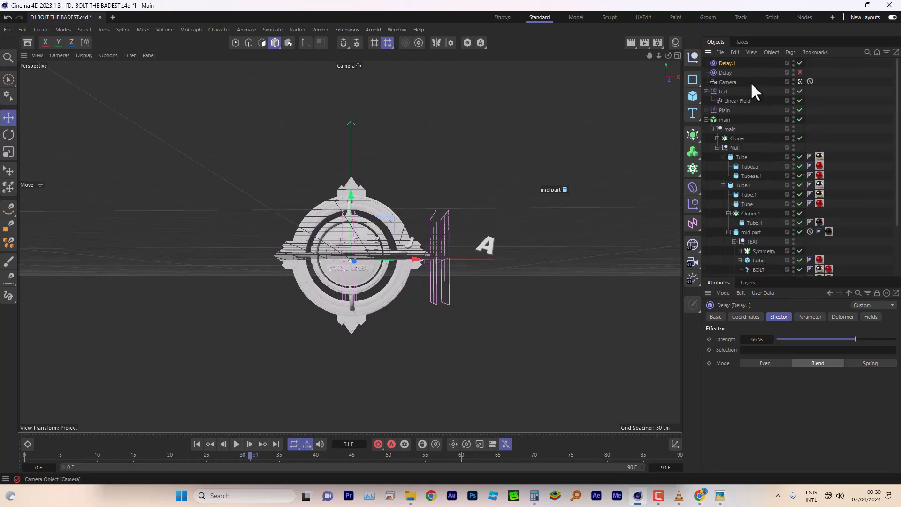
left_click(723, 92)
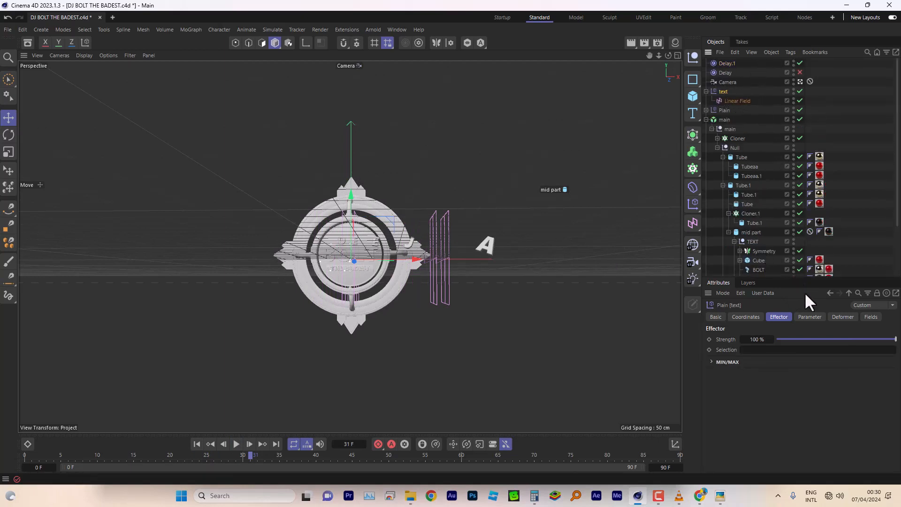
left_click(813, 316)
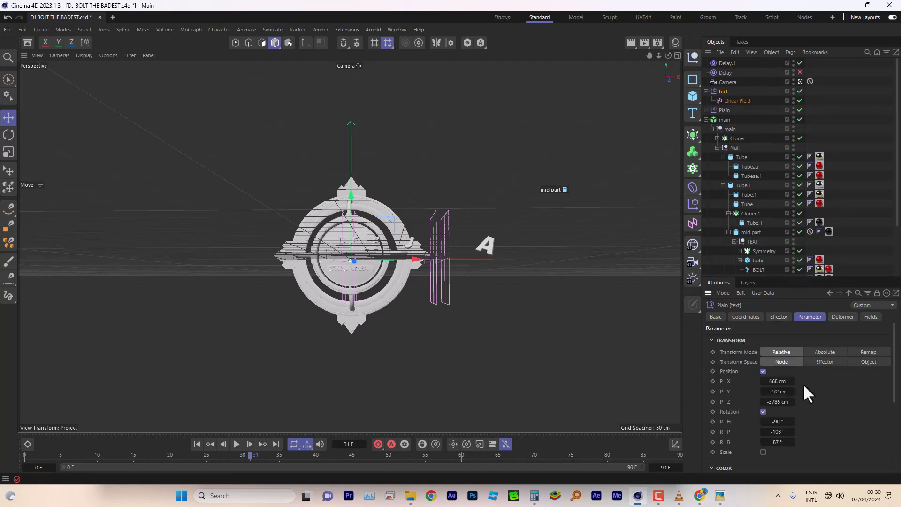
left_click_drag(776, 391, 759, 382)
mouse_move(248, 454)
left_mouse_down()
mouse_move(64, 454)
mouse_move(300, 466)
mouse_move(257, 469)
left_mouse_up()
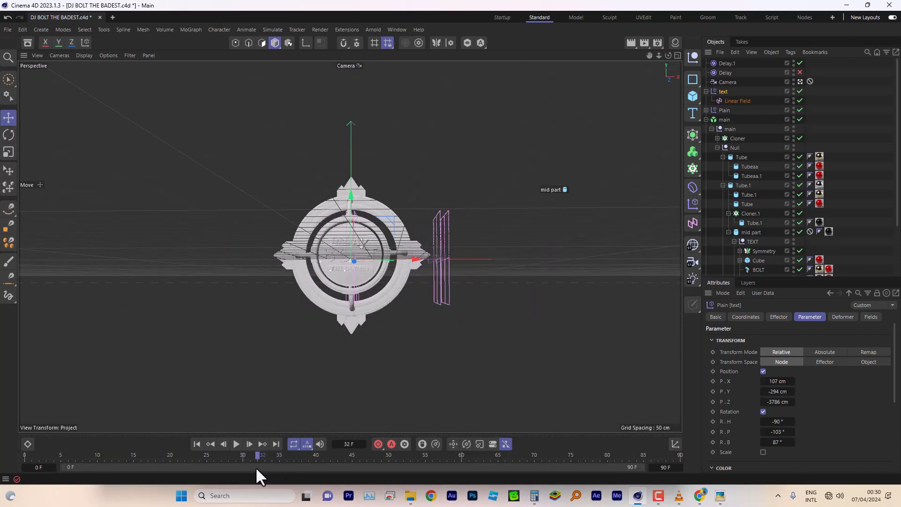
Reset the text effector's R.H, R.P and R.B rotations to 0°
double_click(776, 423)
type("0")
double_click(779, 434)
double_click(778, 441)
type("0")
double_click(778, 432)
double_click(777, 421)
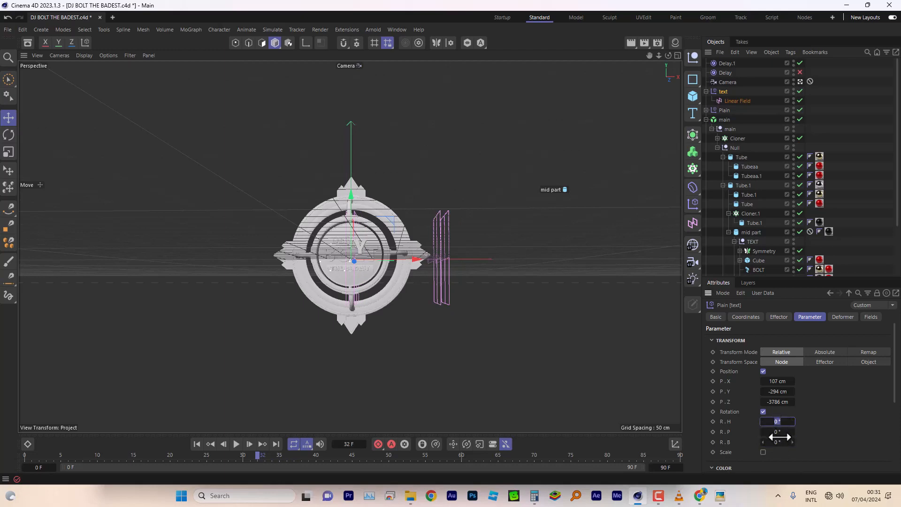
double_click(777, 432)
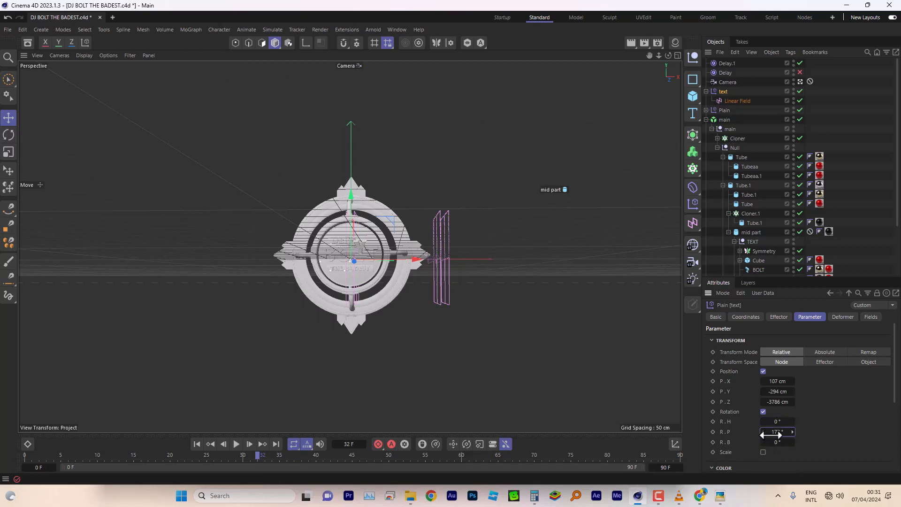
double_click(778, 433)
type("0")
Set the text effector's R.B rotation to 180° and play the animation from the start
double_click(776, 443)
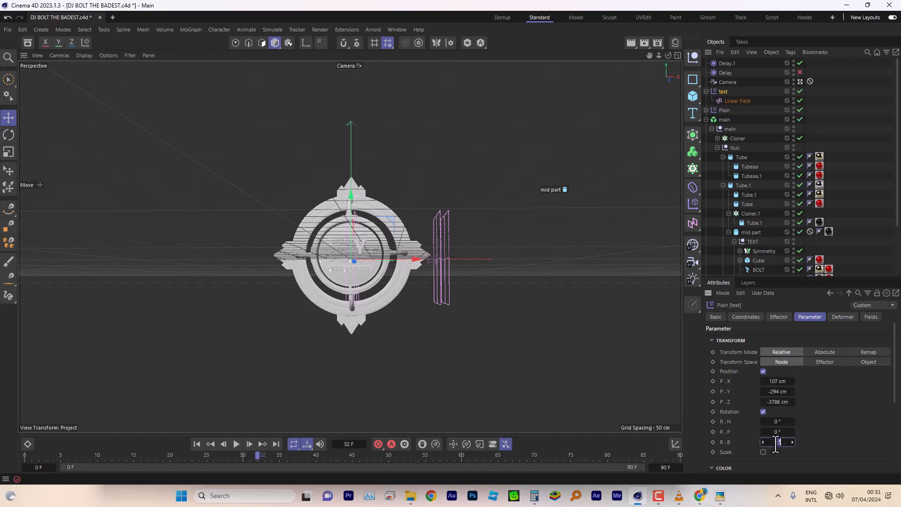
type("180")
double_click(777, 432)
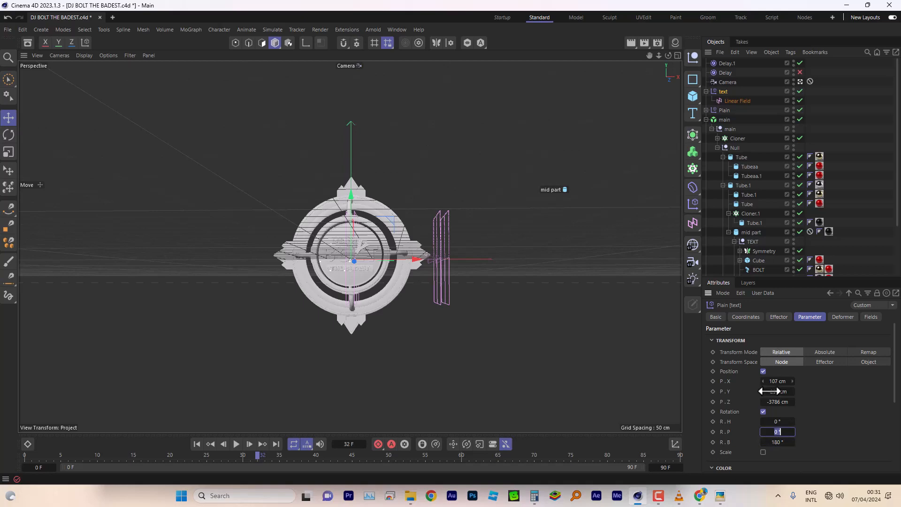
left_click(196, 444)
left_click(236, 444)
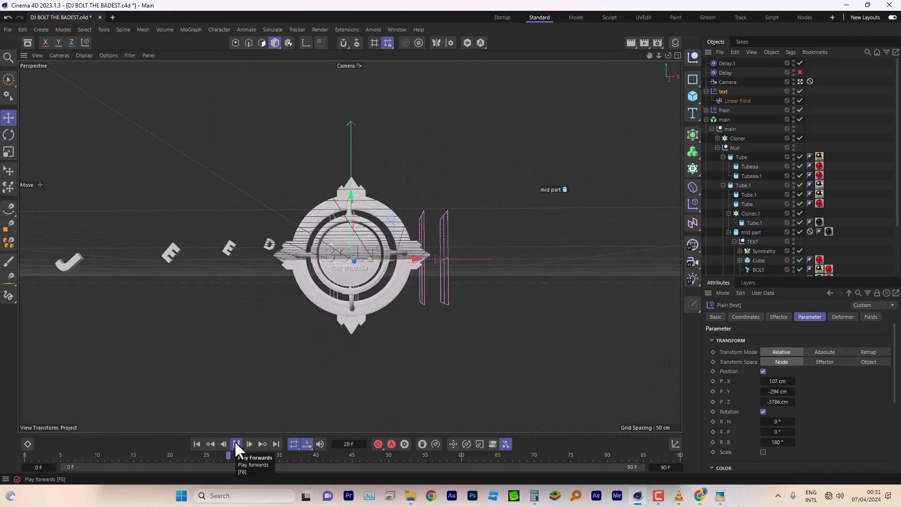
left_click(236, 444)
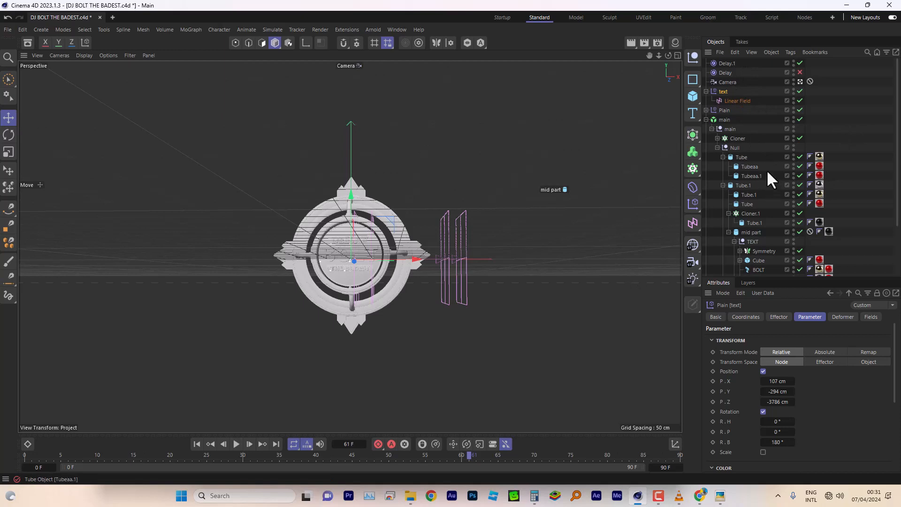
Duplicate the text effector together with its Linear Field and rename the copy bolt
left_click_drag(723, 90, 724, 90, "ctrl")
double_click(724, 92)
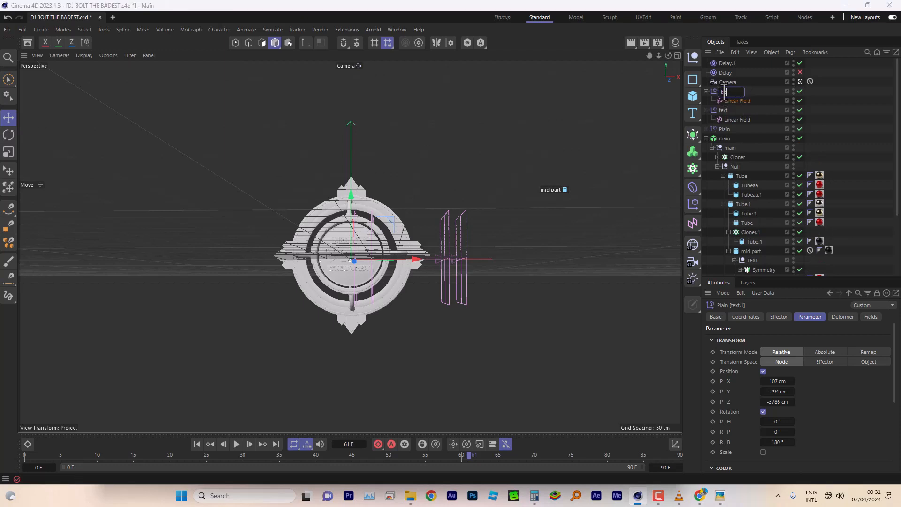
type("bolt")
key("Return")
left_click(724, 92)
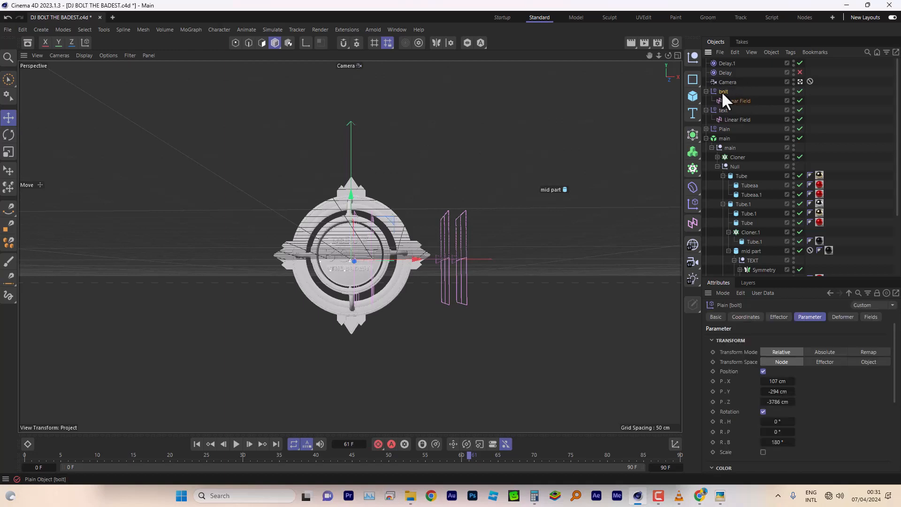
Assign the bolt effector to the Letters effects of the BOLT text object
scroll(756, 216, "down", 3)
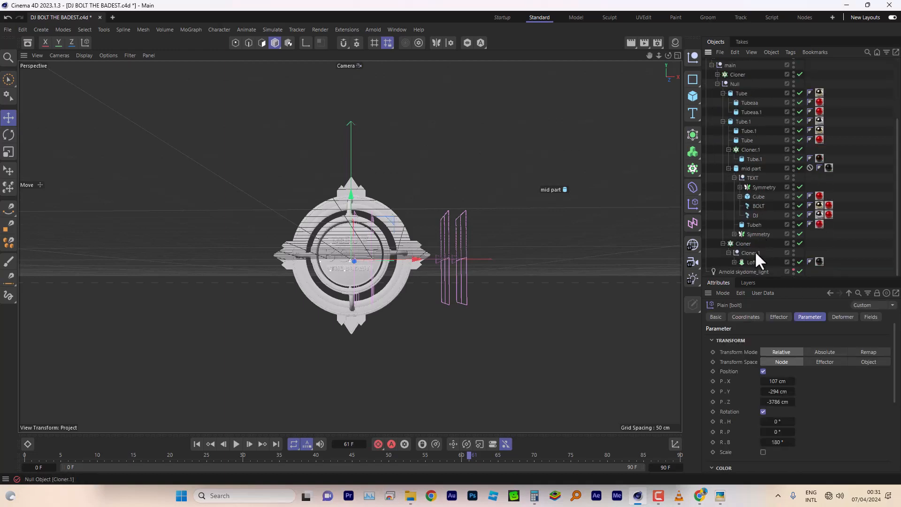
left_click(757, 205)
scroll(750, 179, "up", 3)
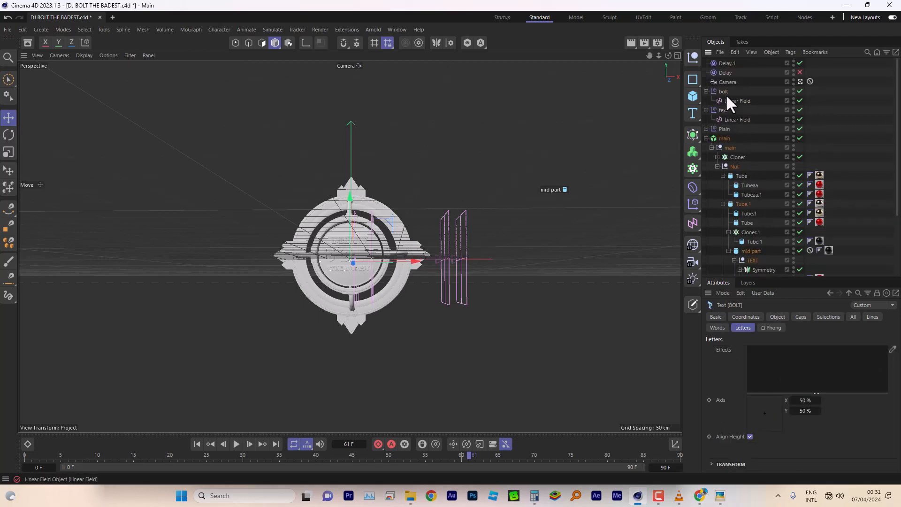
left_click_drag(726, 93, 797, 352)
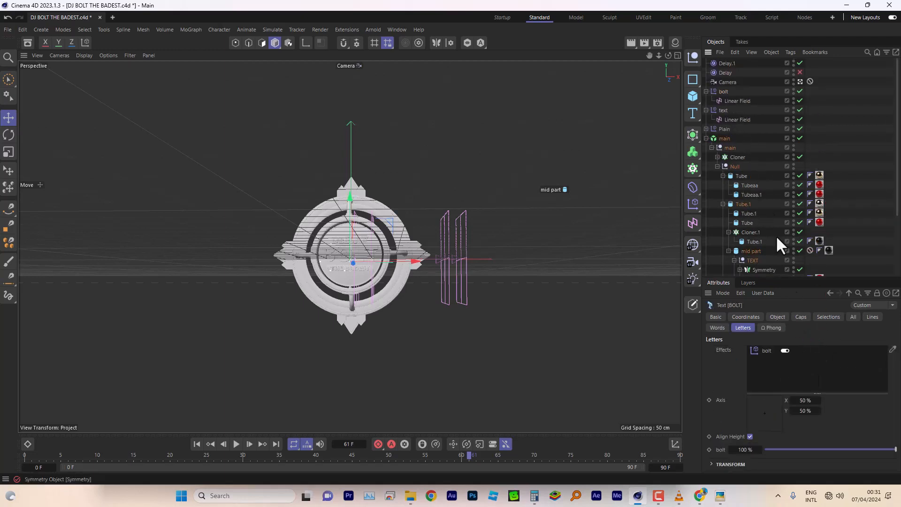
Shift the bolt Linear Field's two keyframes to frames 24 and 53, and scrub to frame 42 to check the timing
left_click(734, 99)
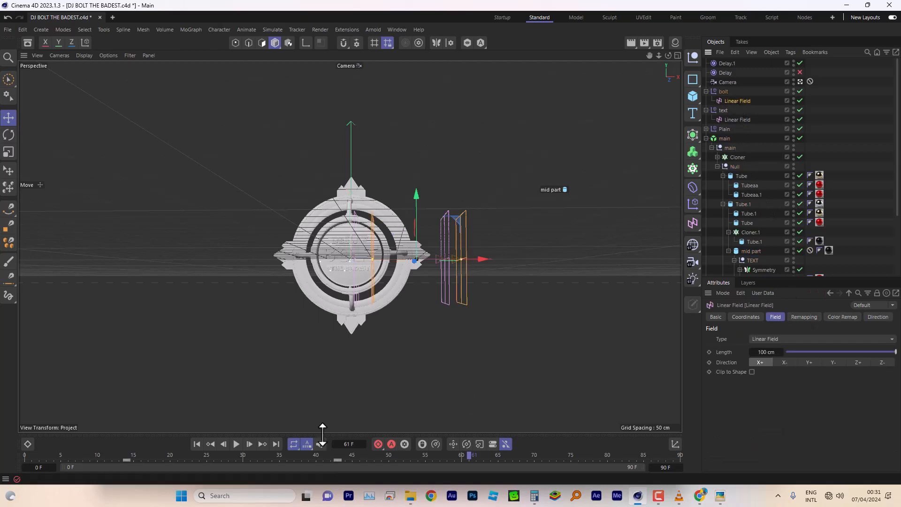
mouse_move(356, 467)
left_mouse_down()
mouse_move(104, 466)
mouse_move(362, 465)
left_mouse_up()
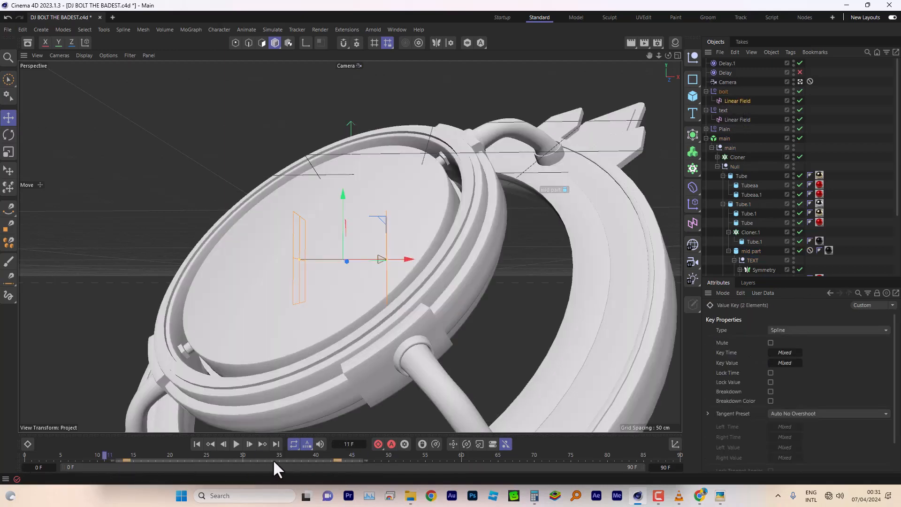
left_click_drag(266, 454, 323, 455)
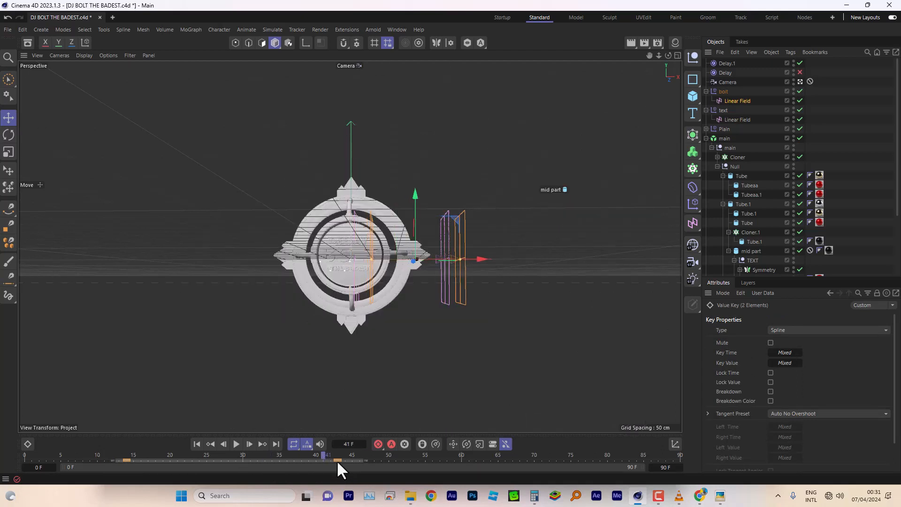
left_click(338, 461)
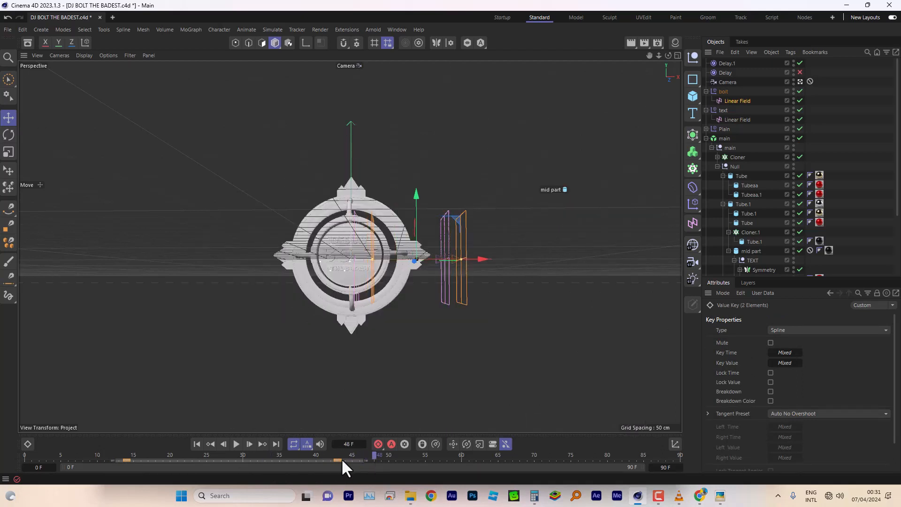
left_click_drag(370, 460, 402, 471)
left_click_drag(105, 457, 331, 461)
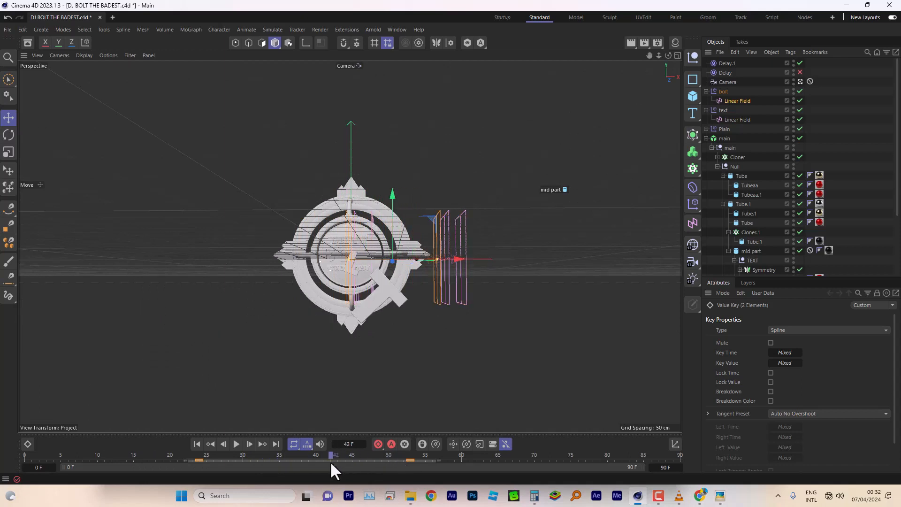
Set the bolt effector's R.B rotation to about 236°
left_click(723, 91)
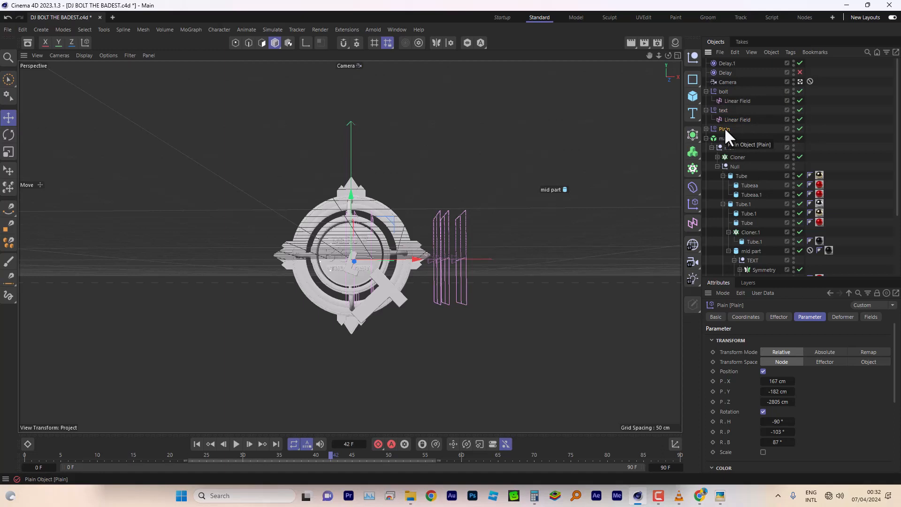
left_click(724, 109)
left_click(722, 91)
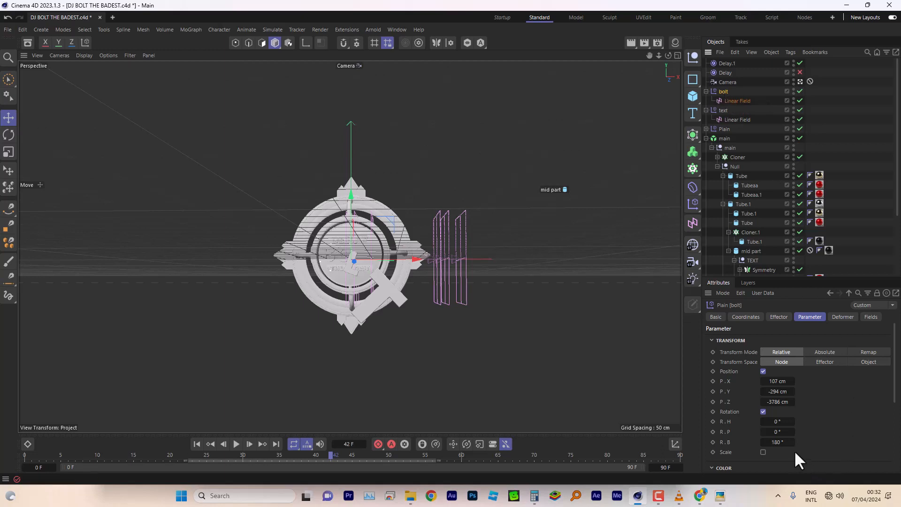
left_click_drag(774, 441, 807, 441)
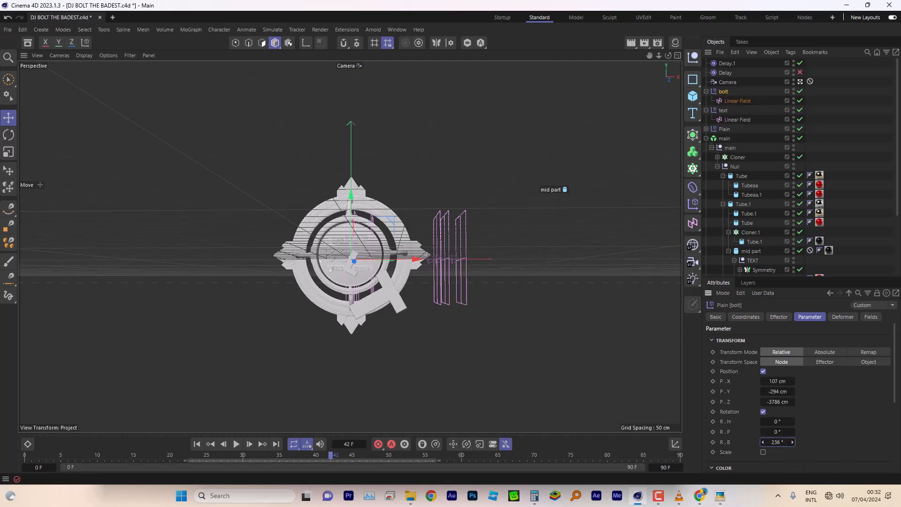
Set the bolt effector's rotation to R.H 180°, R.P 0° and R.B 0°
double_click(775, 443)
type("0")
double_click(777, 432)
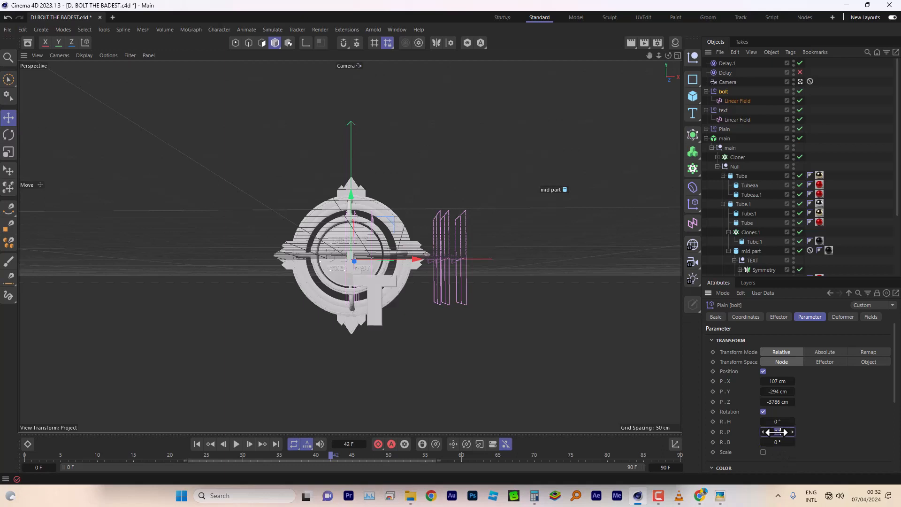
type("180")
double_click(778, 422)
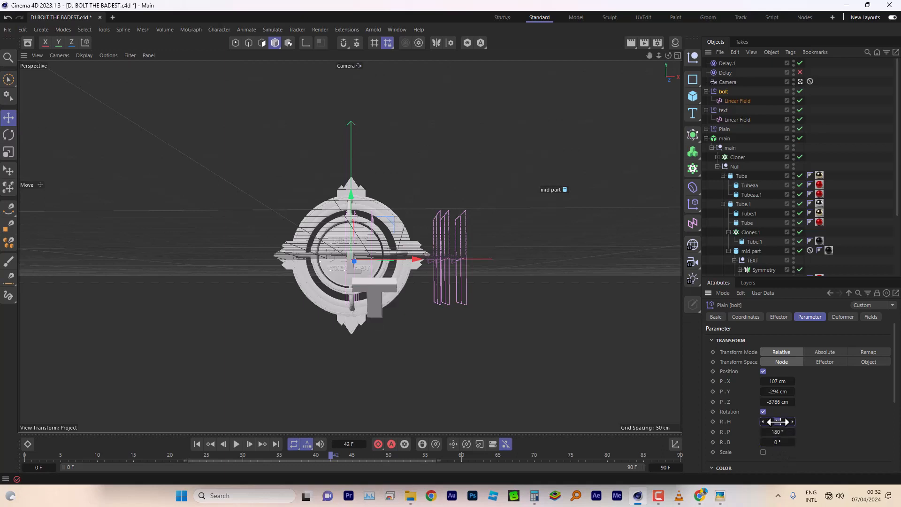
double_click(777, 432)
type("0")
double_click(778, 421)
key("Return")
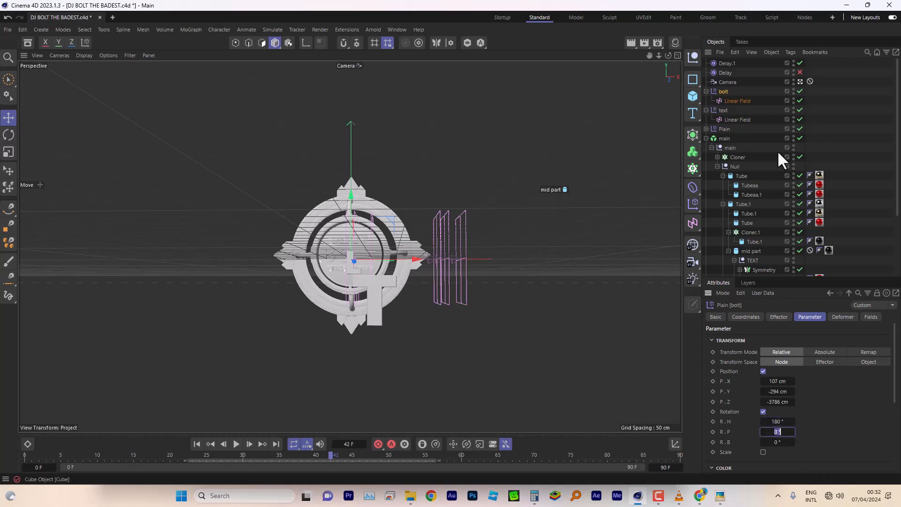
Set the text effector's rotation to R.H 180° and R.B 0°, keeping R.P at 0°
left_click(730, 119)
left_click(725, 111)
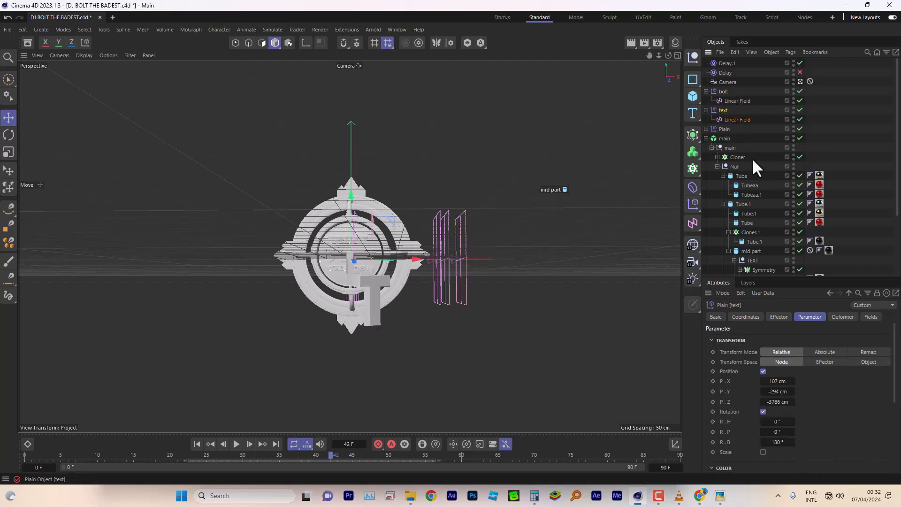
double_click(777, 421)
type("180")
double_click(780, 442)
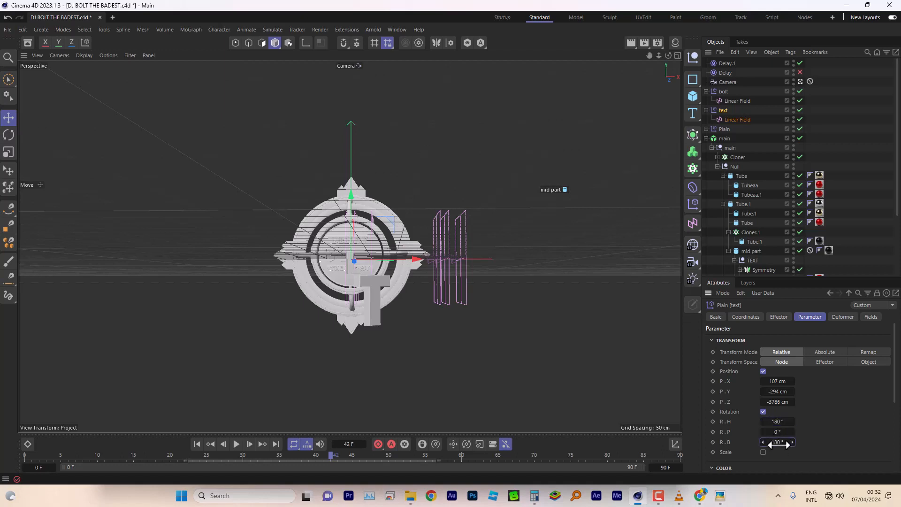
type("0")
double_click(770, 432)
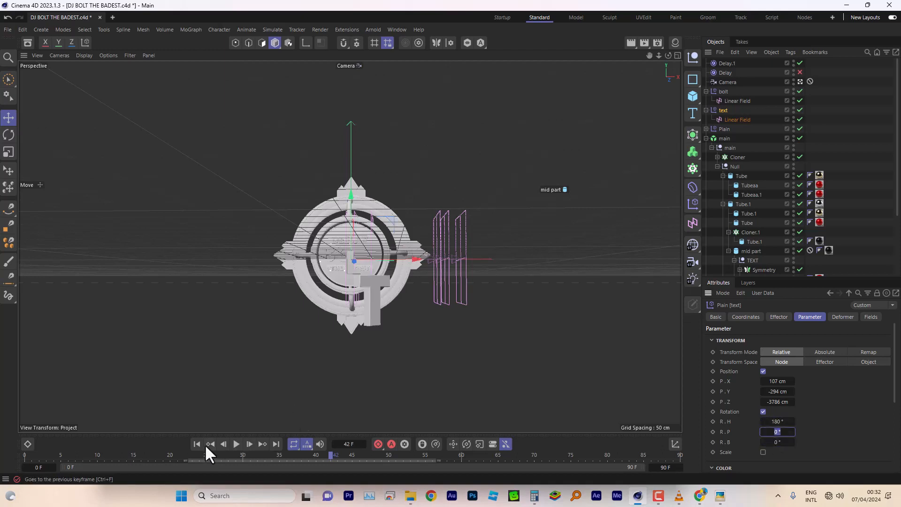
Play the animation from the first frame to check the flying letters, and pause it
left_click(197, 443)
left_click(236, 444)
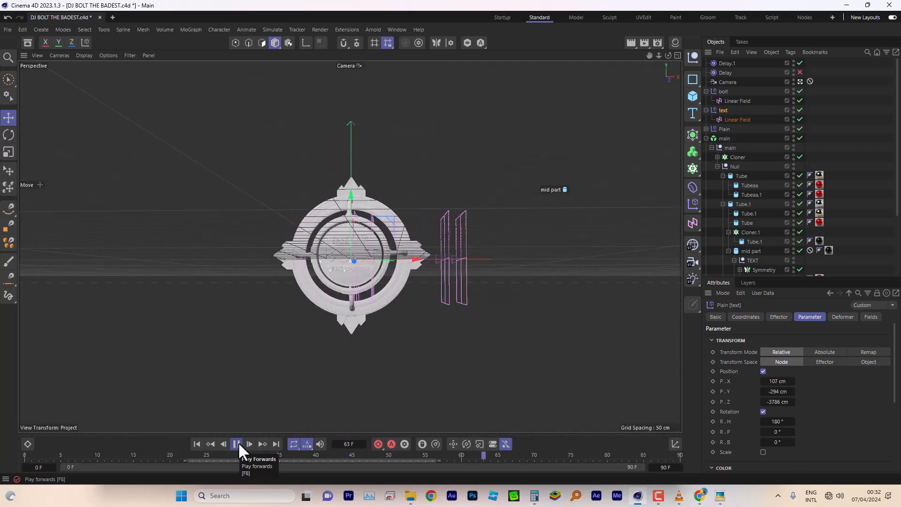
left_click(237, 444)
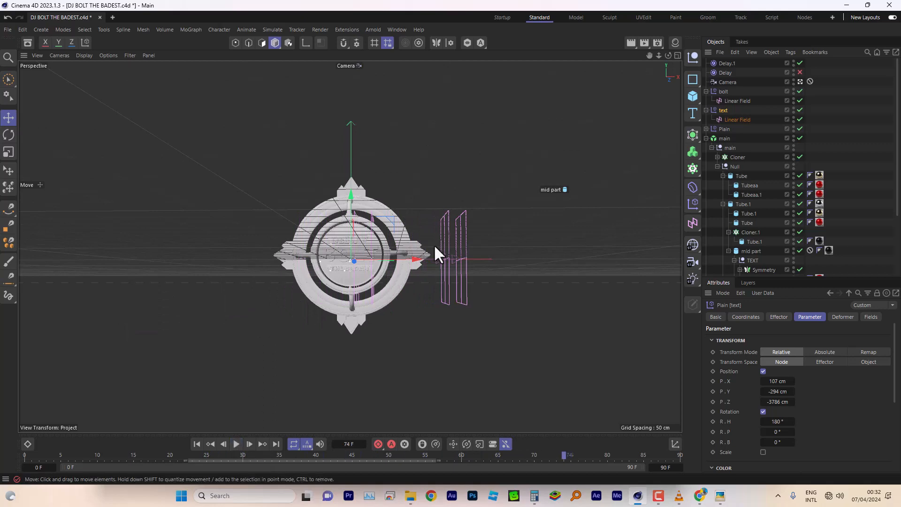
Leave the scene camera, view the emblem closer from the front, and scrub the animation to frame 56
left_click(800, 82)
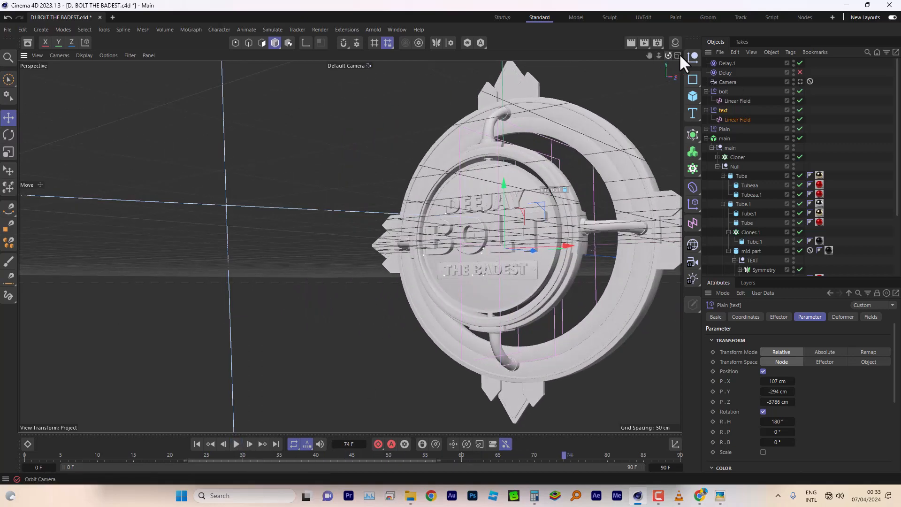
left_click_drag(679, 54, 656, 70)
scroll(371, 297, "up", 3)
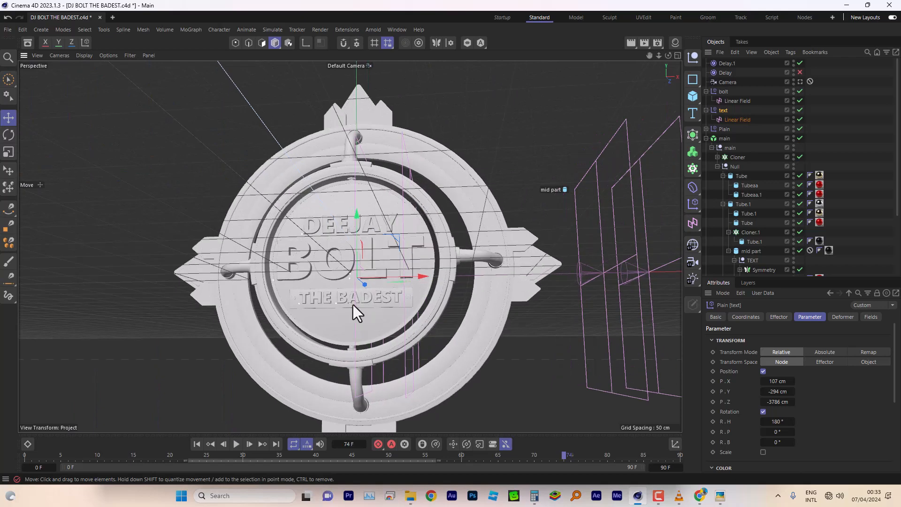
left_click_drag(74, 453, 424, 474)
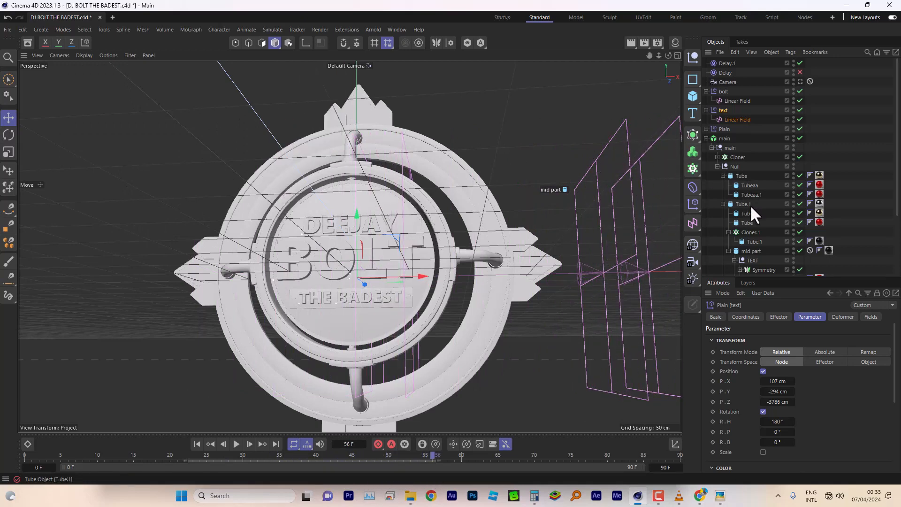
Identify the Cube behind THE BADEST in the TEXT group and create a MoGraph Fracture object for it
scroll(749, 204, "down", 3)
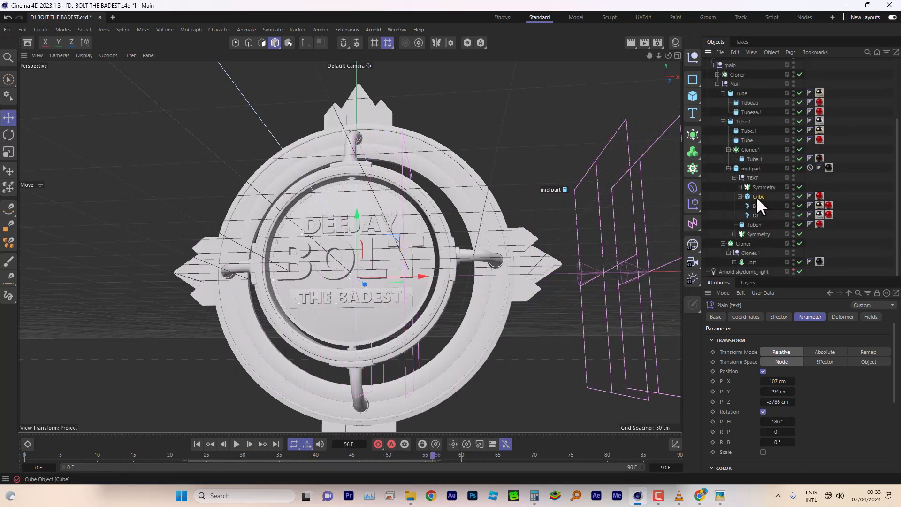
left_click(756, 197)
left_click(757, 207)
left_click(758, 196)
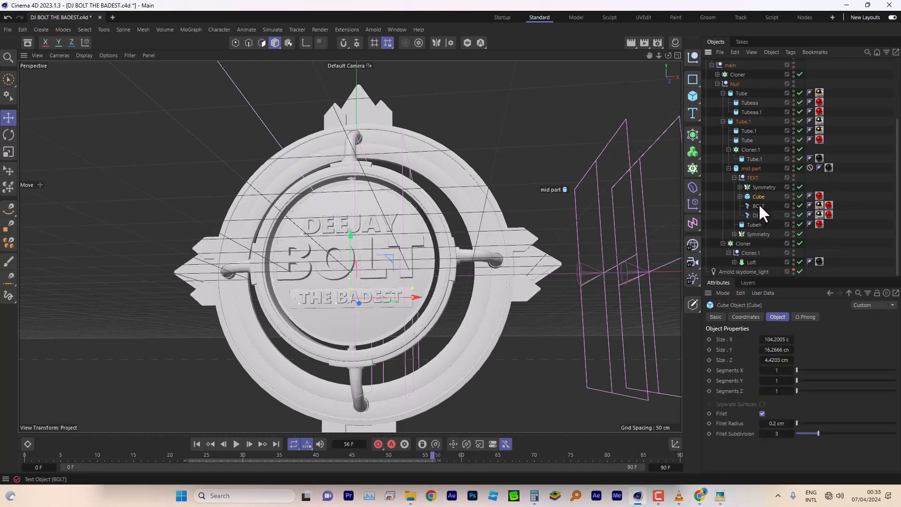
left_click(757, 205, "ctrl")
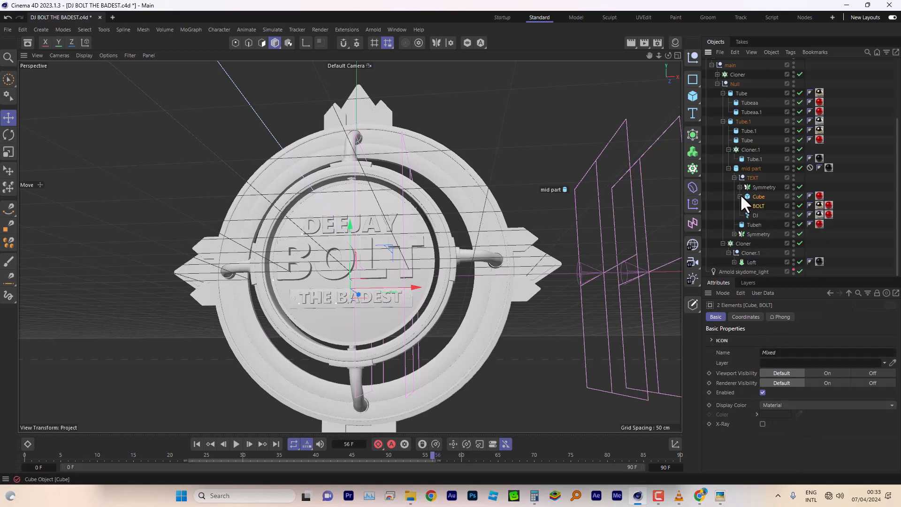
left_click(760, 204)
left_click(756, 196)
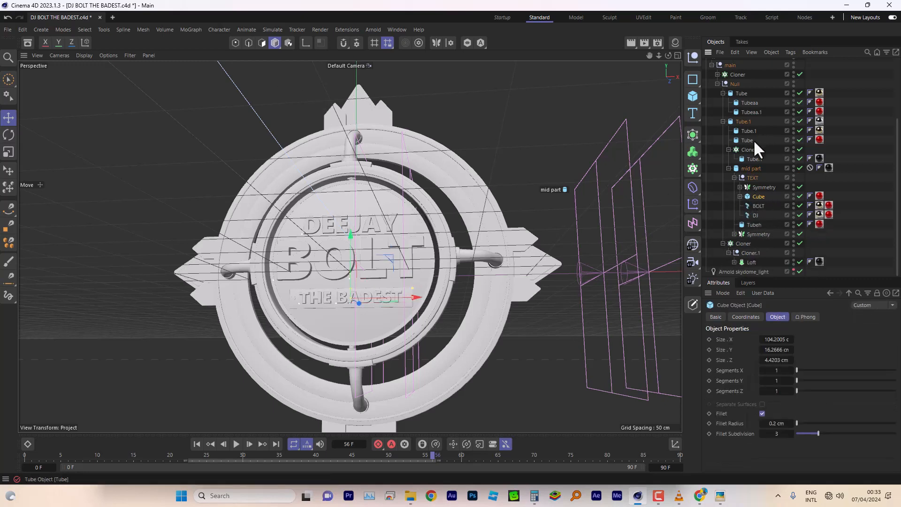
left_click(191, 29)
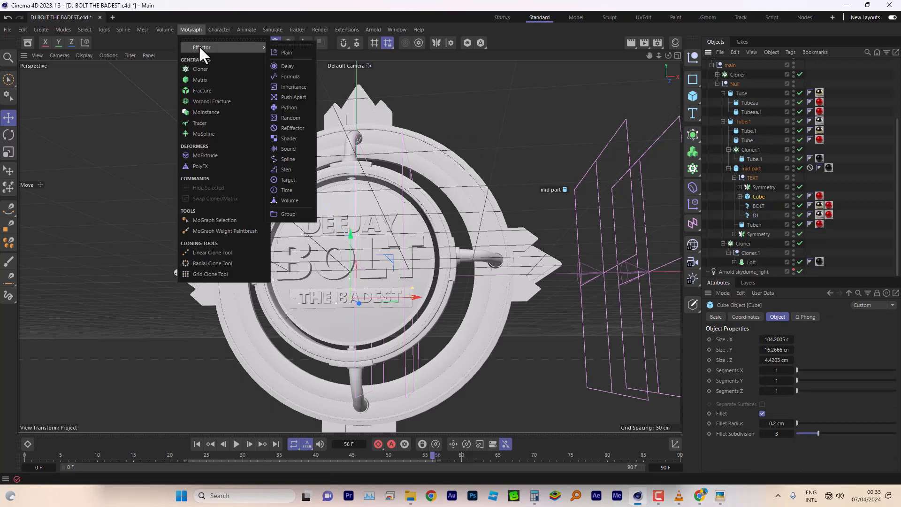
left_click(202, 90)
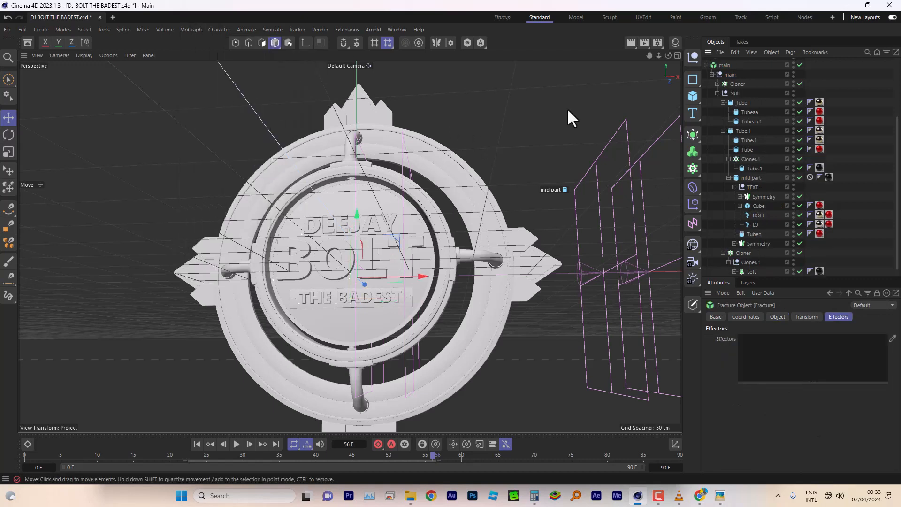
Move the Fracture object into the TEXT group, nest the Cube inside it, and collapse it
scroll(747, 92, "up", 3)
left_click_drag(731, 66, 759, 190)
left_click(759, 189)
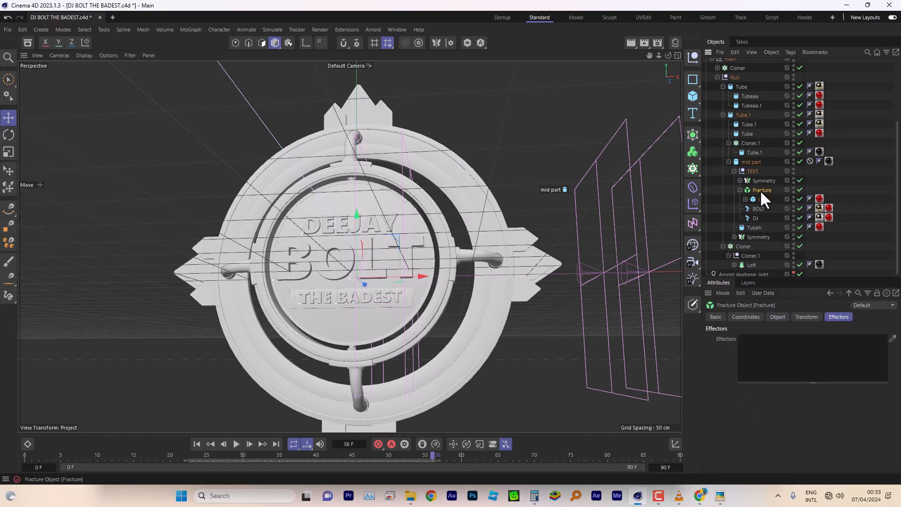
left_click(740, 189)
Duplicate the bolt effector together with its Linear Field and rename the copy badest
scroll(738, 154, "up", 3)
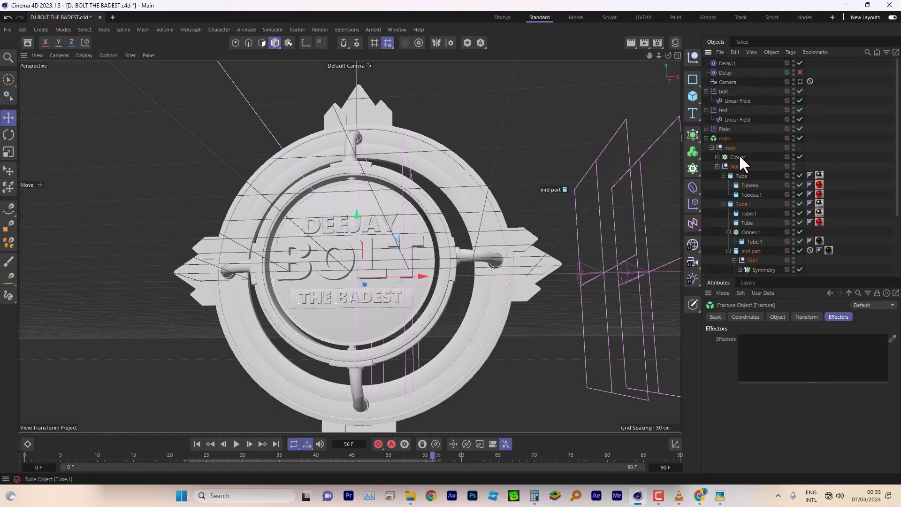
left_click(721, 91)
left_click_drag(721, 90, 722, 84, "ctrl")
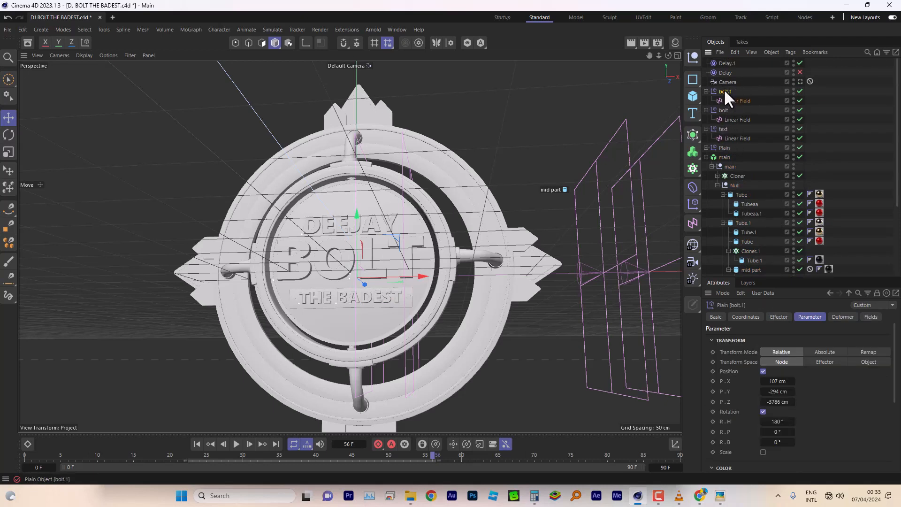
double_click(723, 90)
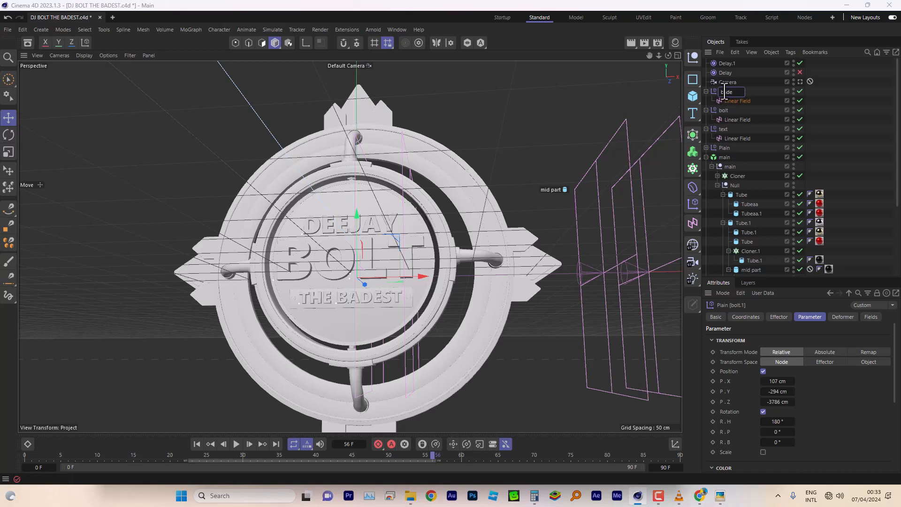
key("Return")
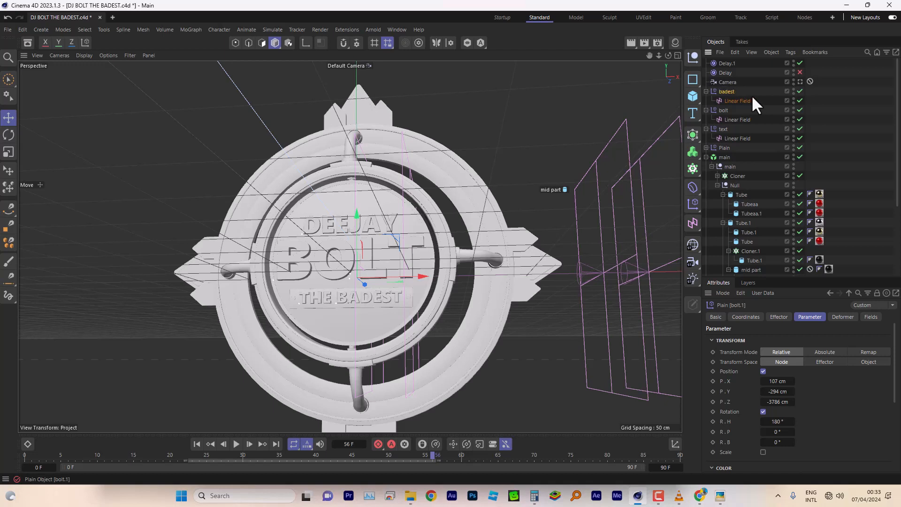
Assign the badest effector to the Effectors list of the Fracture object
scroll(741, 164, "down", 4)
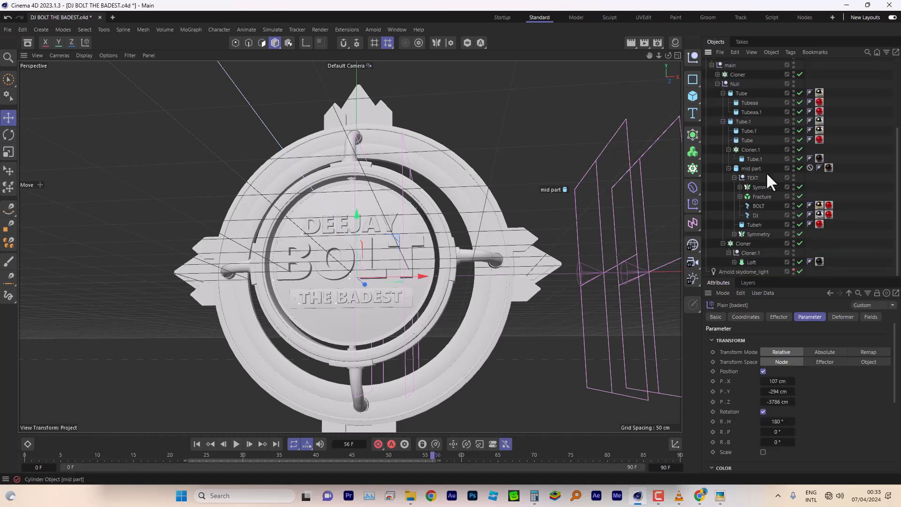
left_click(761, 196)
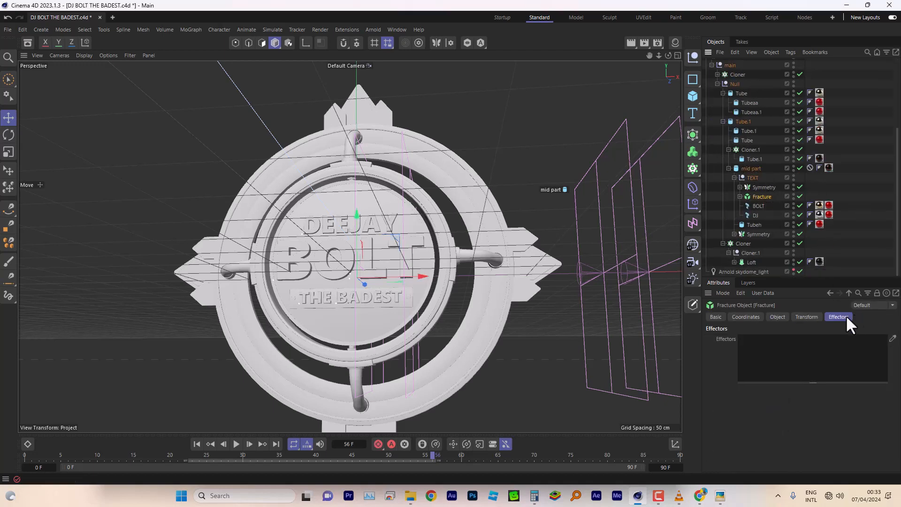
scroll(762, 148, "up", 4)
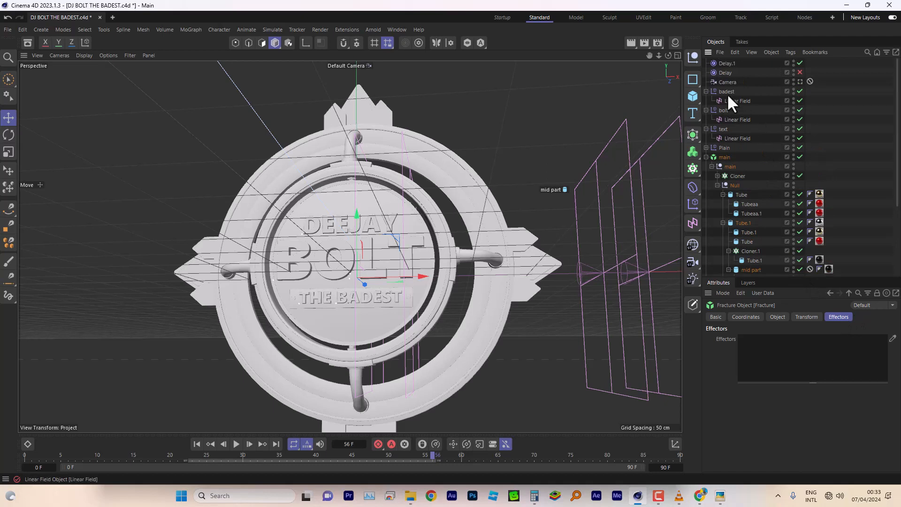
left_click_drag(726, 91, 787, 353)
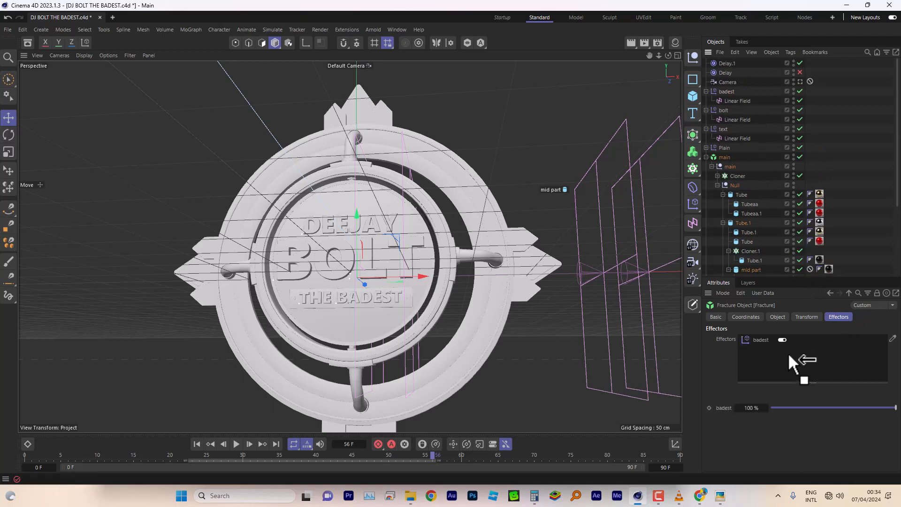
Turn off Position in the badest effector and set its R.H rotation to 0°
left_click(726, 91)
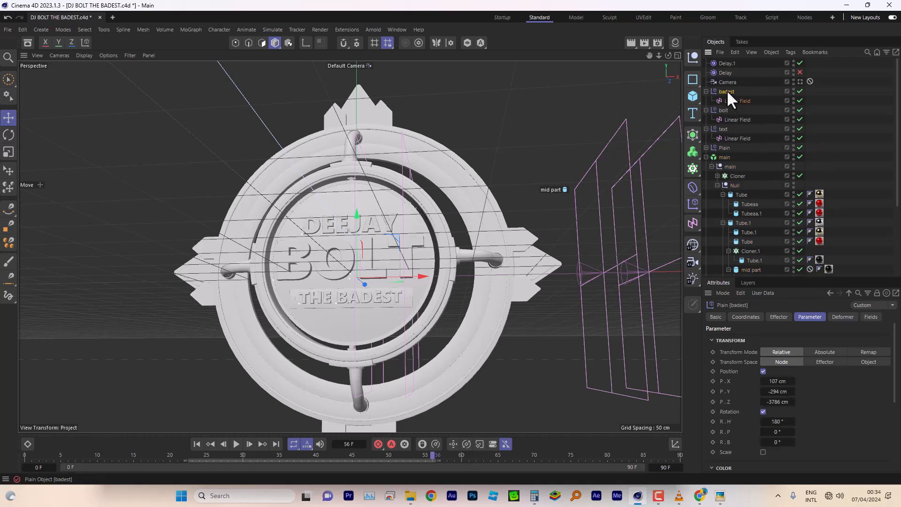
left_click(776, 401)
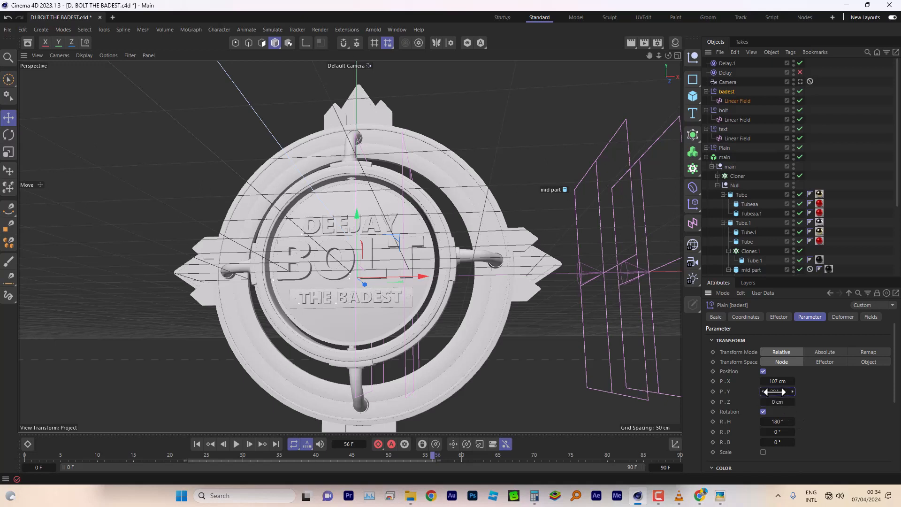
left_click(762, 370)
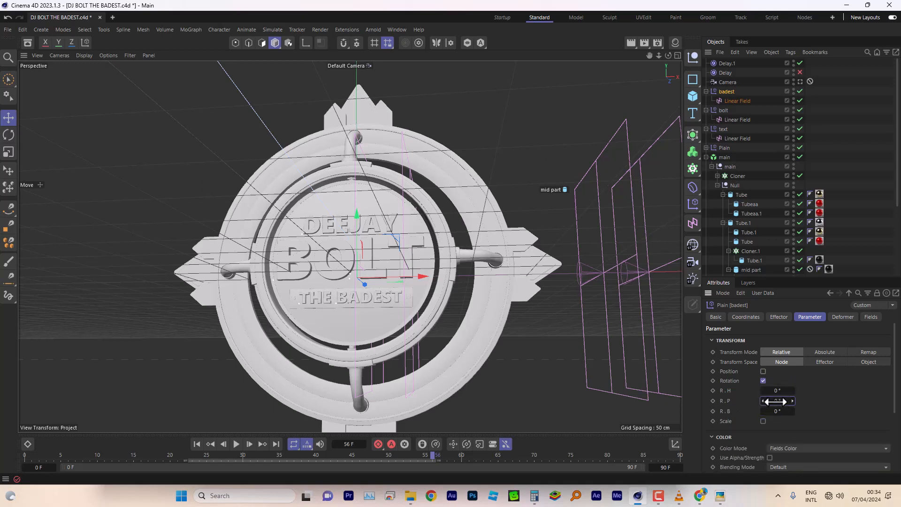
left_click(777, 400)
Move the end keyframe of the badest effector's Linear Field to frame 40
left_click_drag(423, 452, 208, 460)
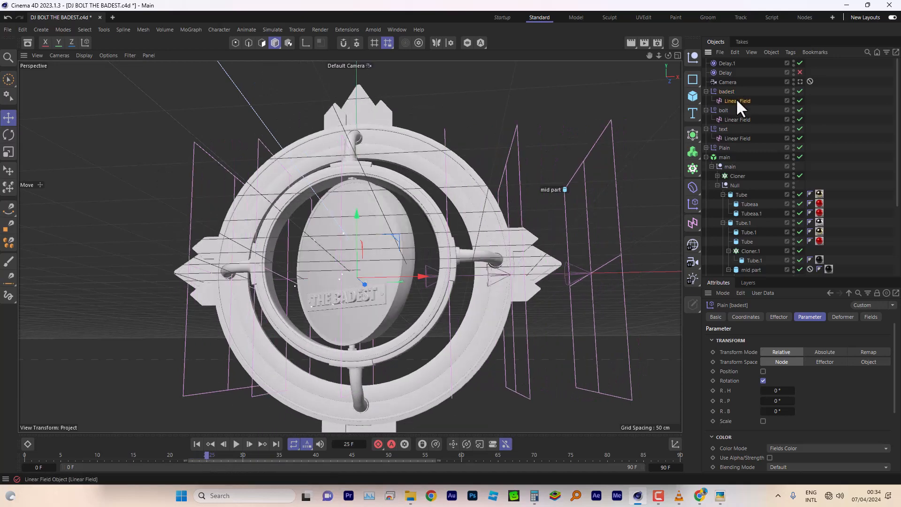
left_click(736, 100)
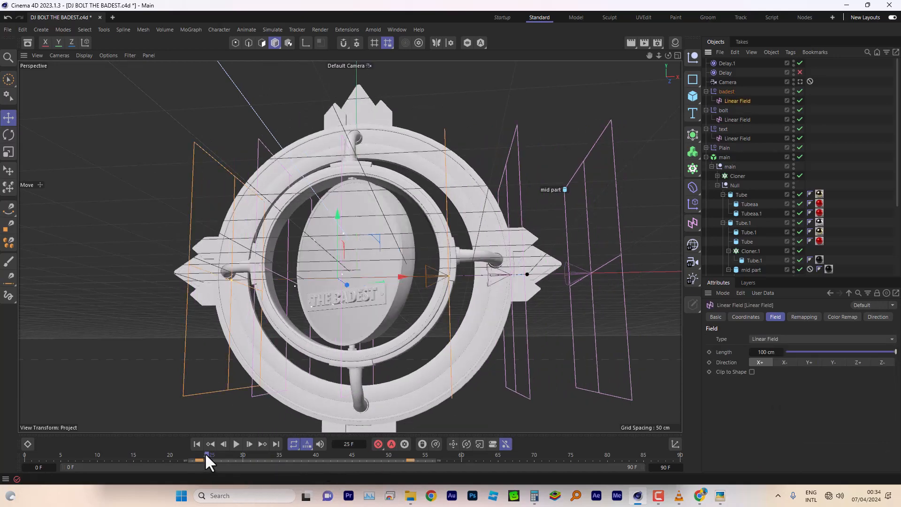
mouse_move(204, 454)
left_mouse_down()
mouse_move(185, 454)
mouse_move(204, 455)
left_mouse_up()
left_click(193, 460)
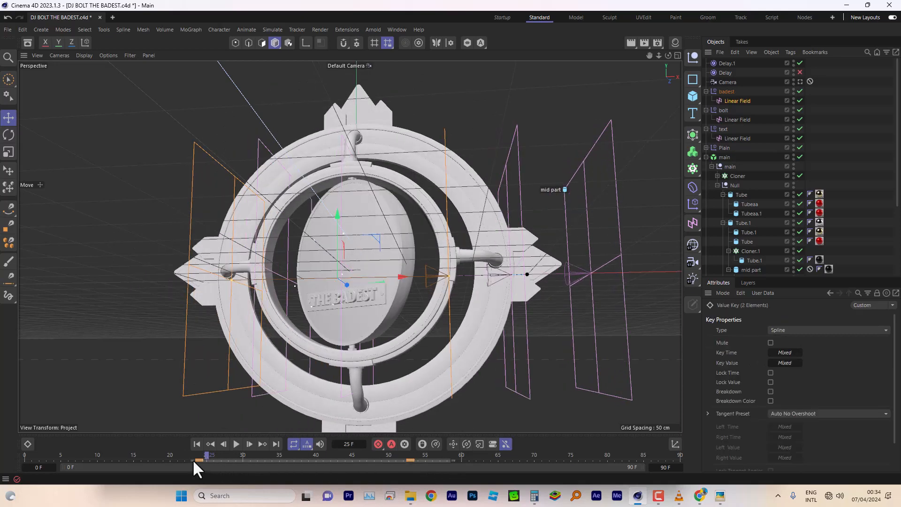
left_click(403, 457)
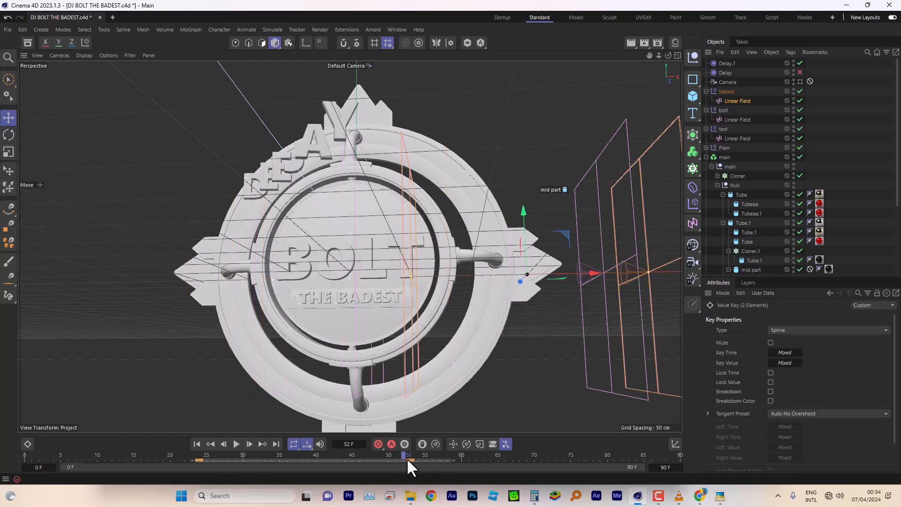
left_click(408, 459)
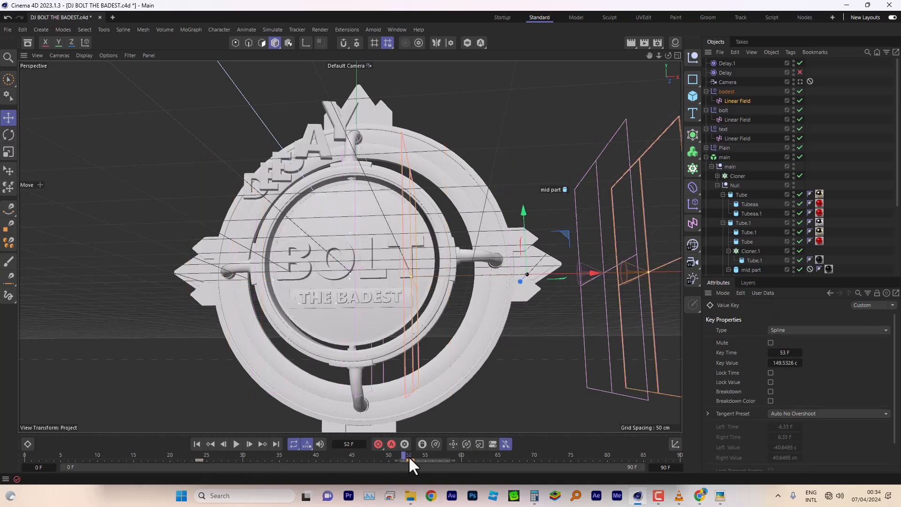
left_click_drag(408, 455, 314, 458)
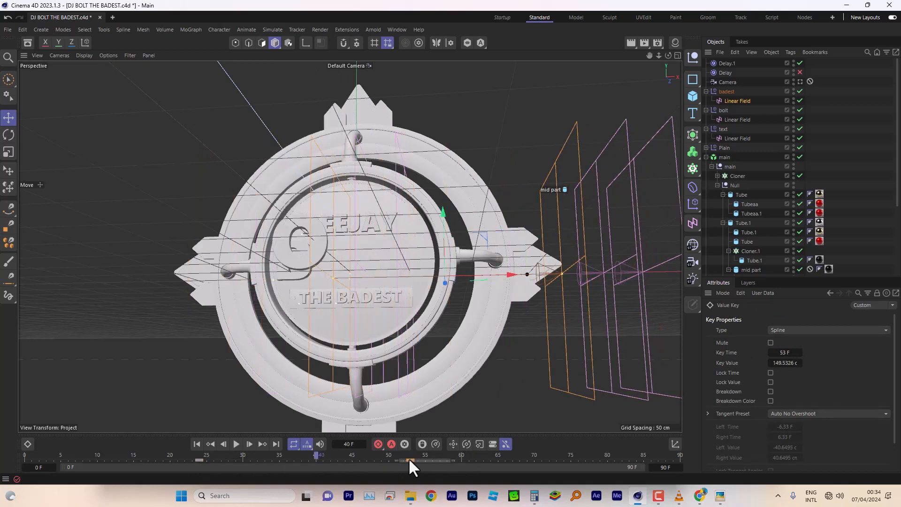
left_click_drag(408, 458, 322, 461)
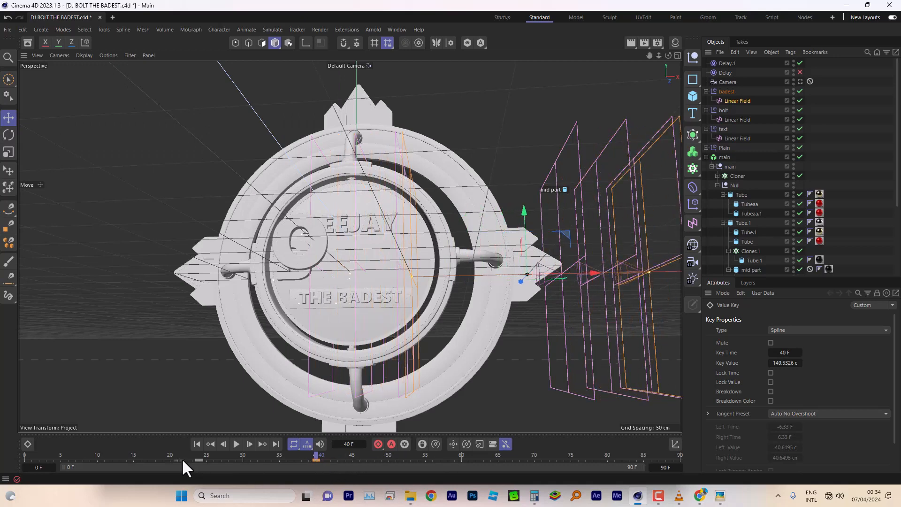
Shift both keyframes of the badest Linear Field to about frames 31 and 47, and save the project
left_click_drag(182, 458, 371, 459)
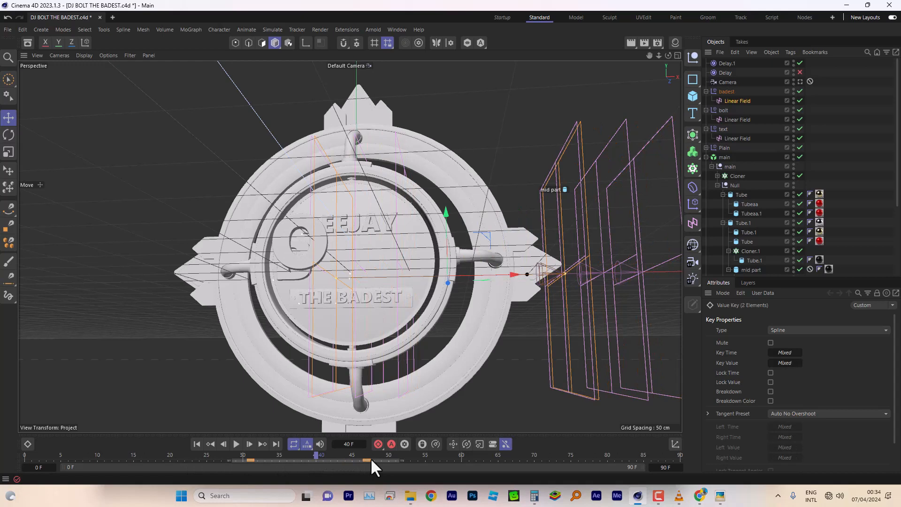
left_click(7, 29)
left_click(41, 155)
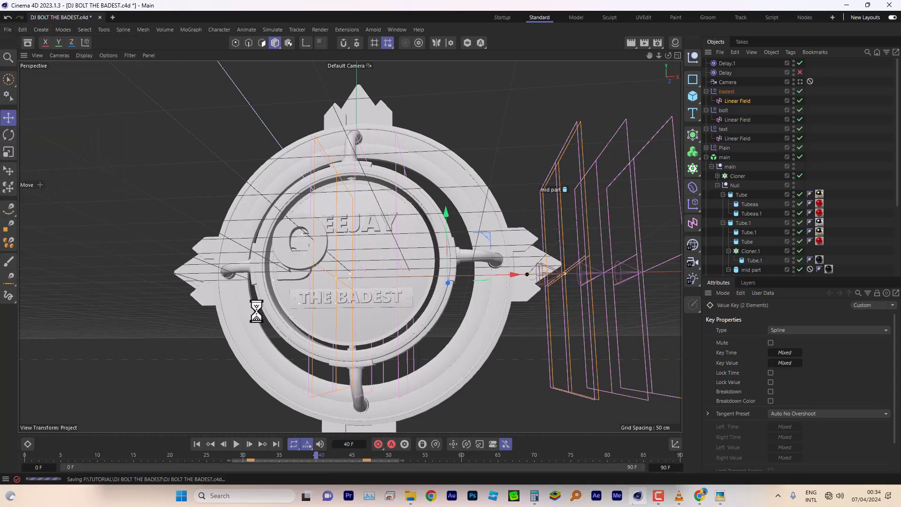
Set the badest effector's R.P rotation to 298°, with R.H and R.B at 0°
left_click(734, 101)
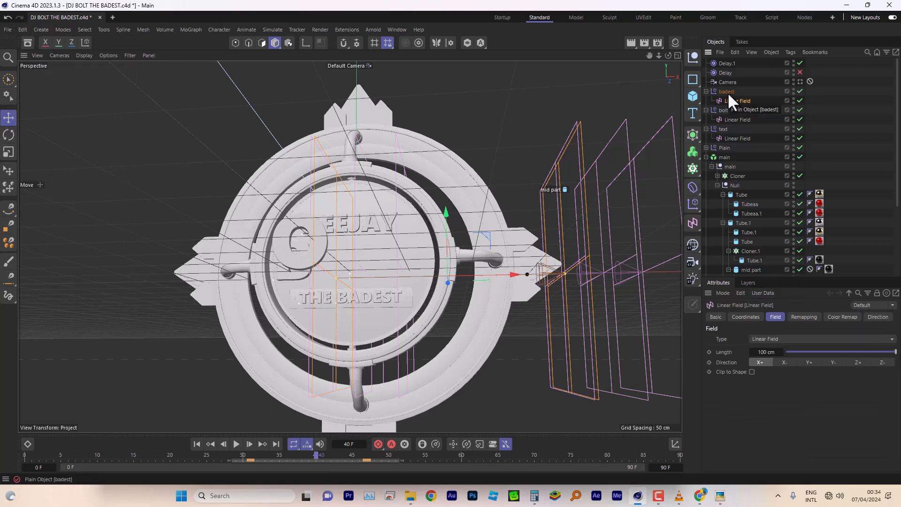
left_click(727, 92)
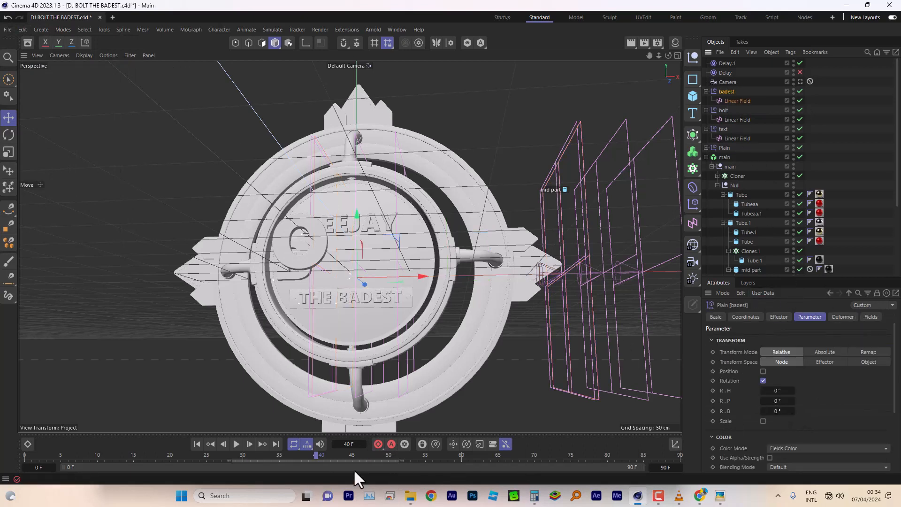
left_click_drag(315, 453, 300, 453)
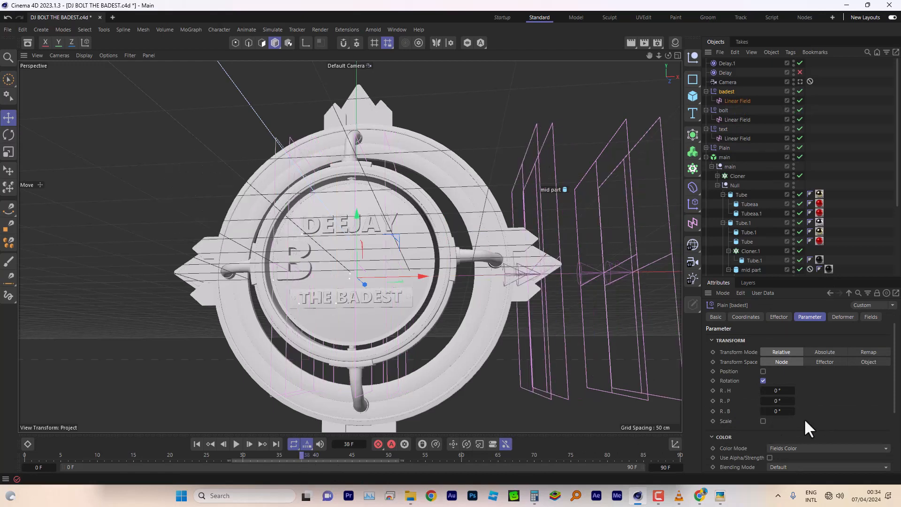
left_click_drag(775, 412, 780, 390)
double_click(777, 411)
type("0")
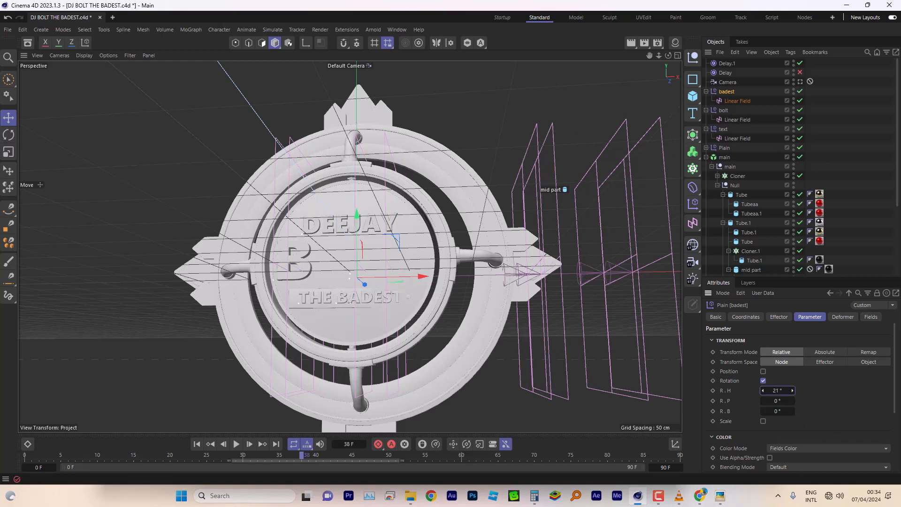
double_click(777, 392)
type("0")
double_click(777, 403)
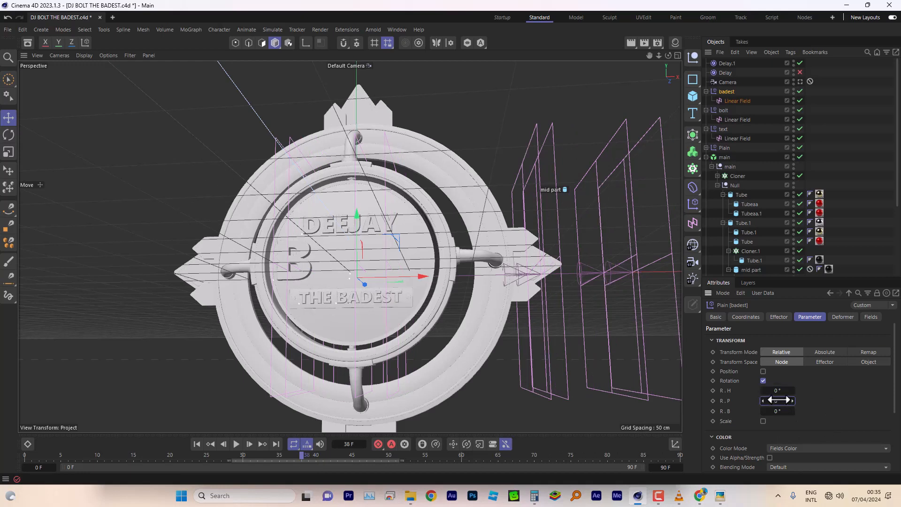
mouse_move(777, 400)
left_mouse_down()
mouse_move(786, 401)
mouse_move(777, 401)
left_mouse_up()
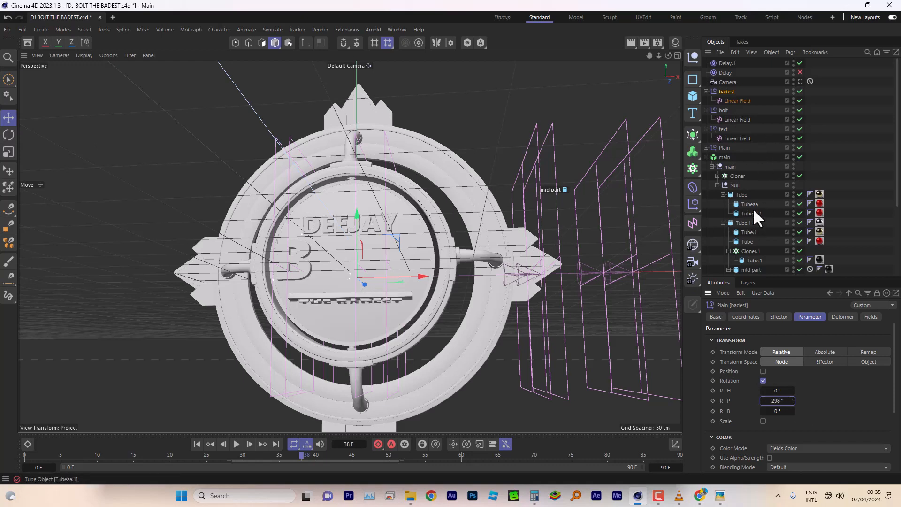
Expand the Fracture and its Cube, select the THE BADEST text, try raising it, and undo the move
scroll(752, 208, "down", 3)
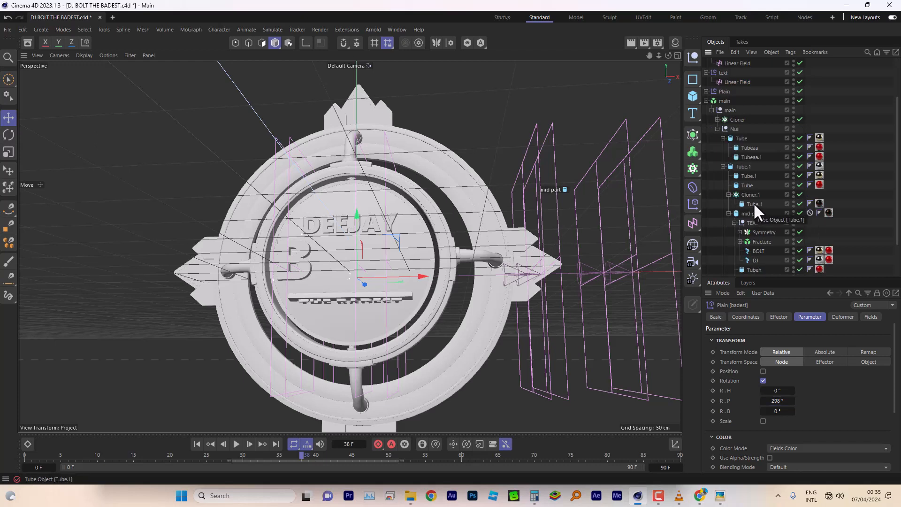
left_click(760, 241)
left_click(739, 242)
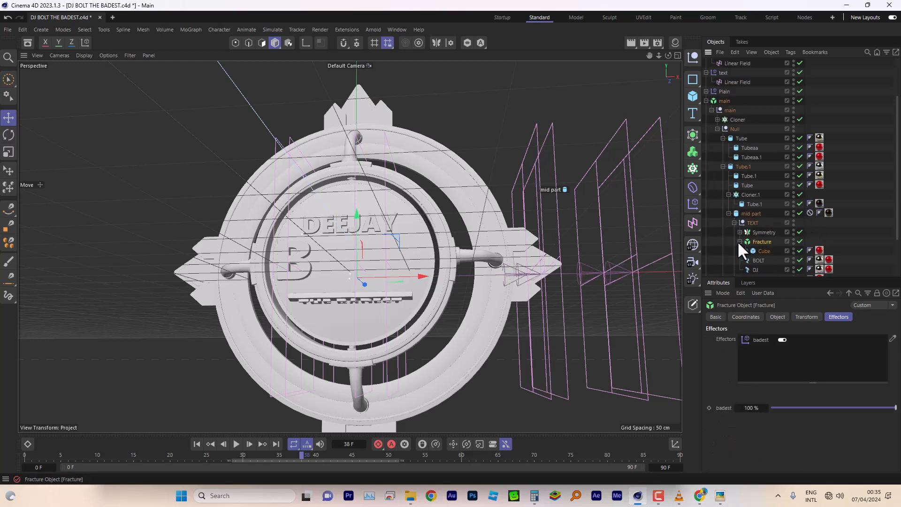
scroll(739, 244, "down", 3)
left_click(745, 196)
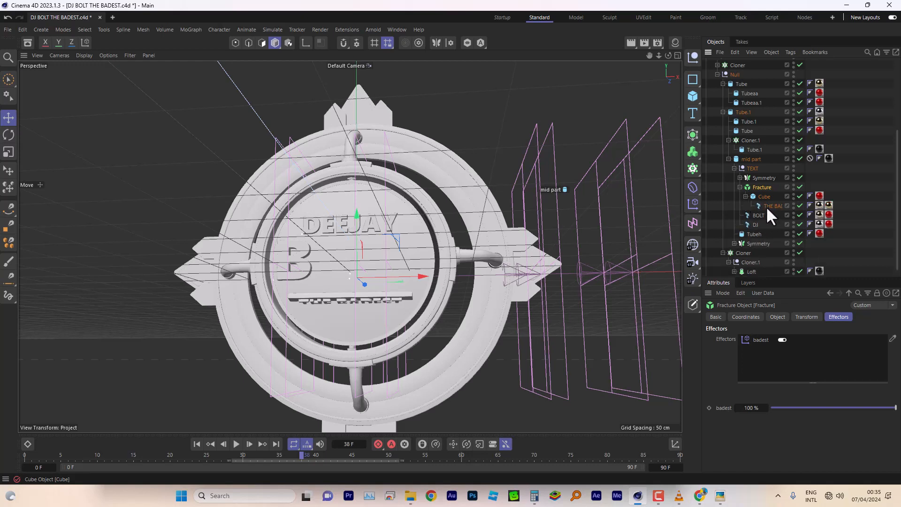
left_click(768, 206)
left_click_drag(350, 241, 359, 227)
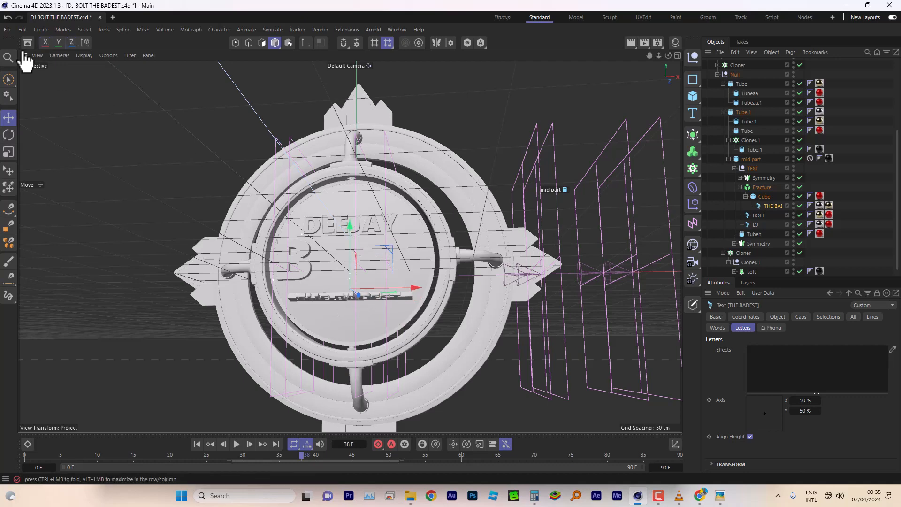
left_click(8, 17)
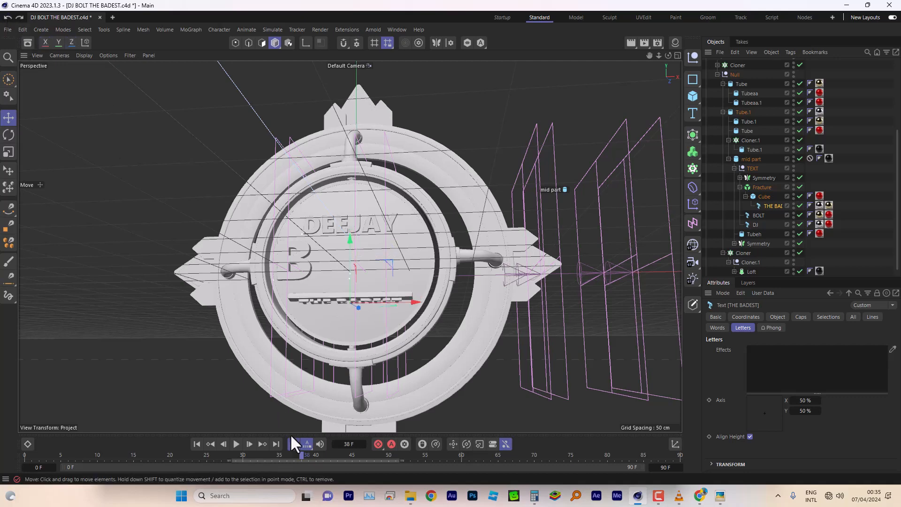
At frame 50, nudge the THE BADEST text and its parent Fracture slightly along Z toward the disc
left_click_drag(303, 453, 389, 458)
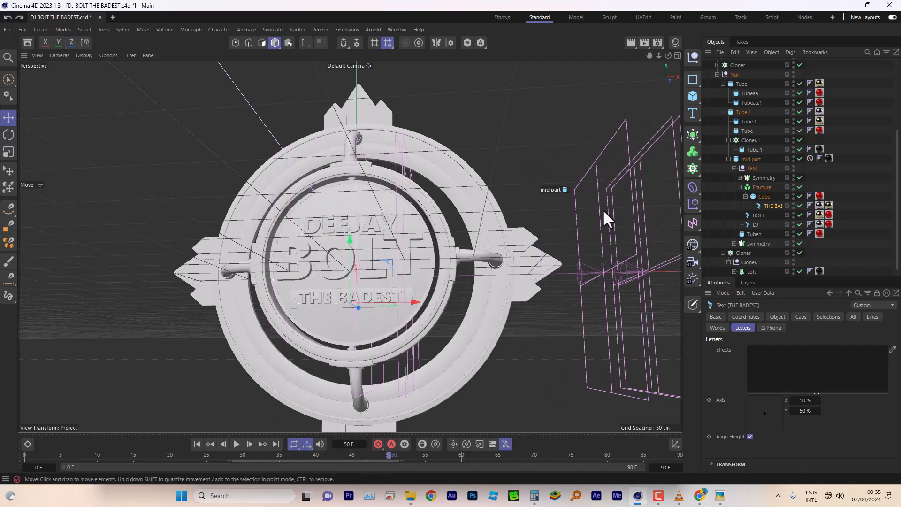
left_click_drag(668, 56, 657, 57)
left_click_drag(350, 246, 272, 265, "alt")
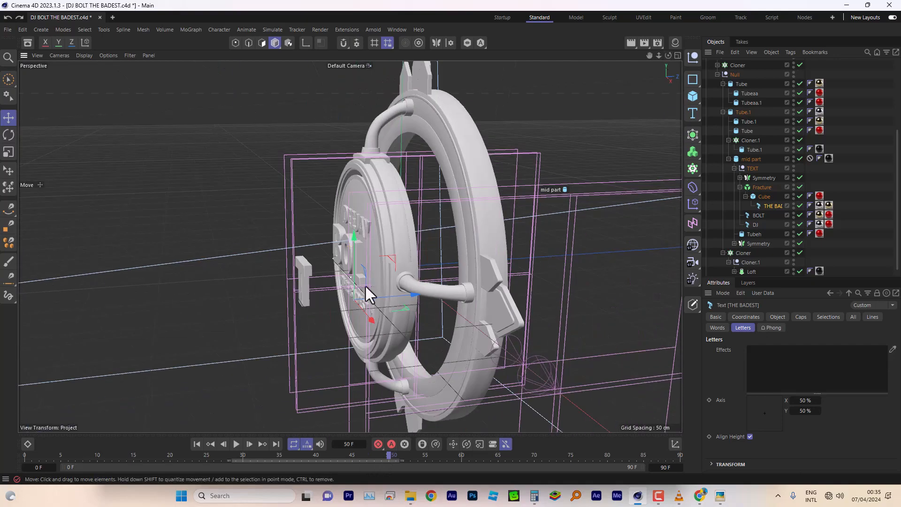
scroll(352, 292, "up", 8)
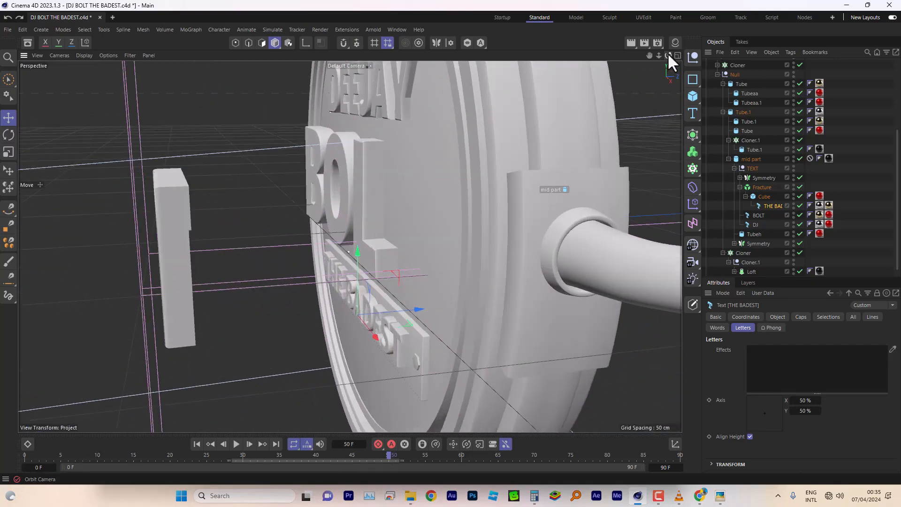
mouse_move(668, 55)
left_mouse_down()
mouse_move(653, 56)
mouse_move(671, 54)
left_mouse_up()
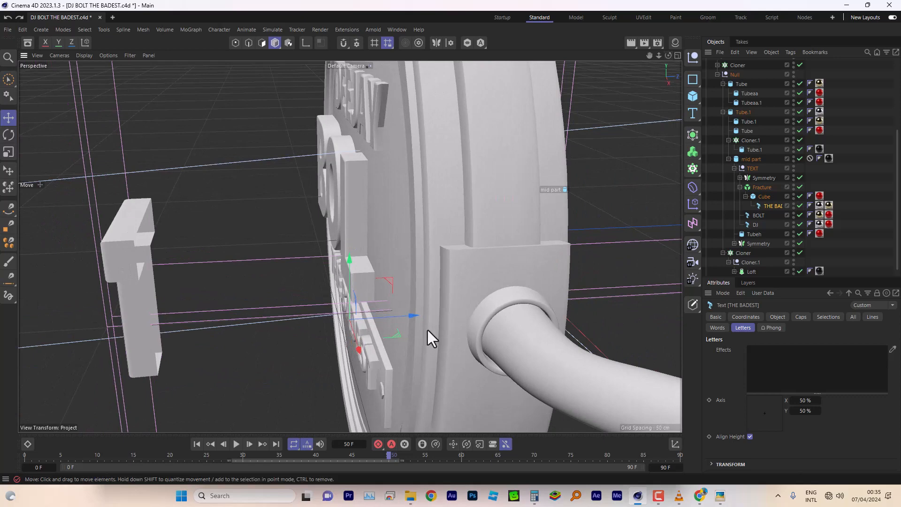
left_click_drag(410, 316, 413, 316)
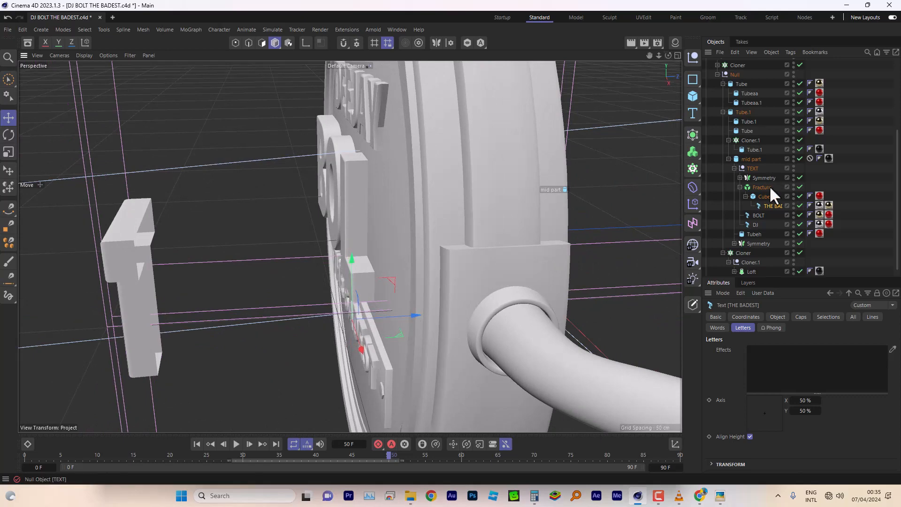
left_click(761, 187)
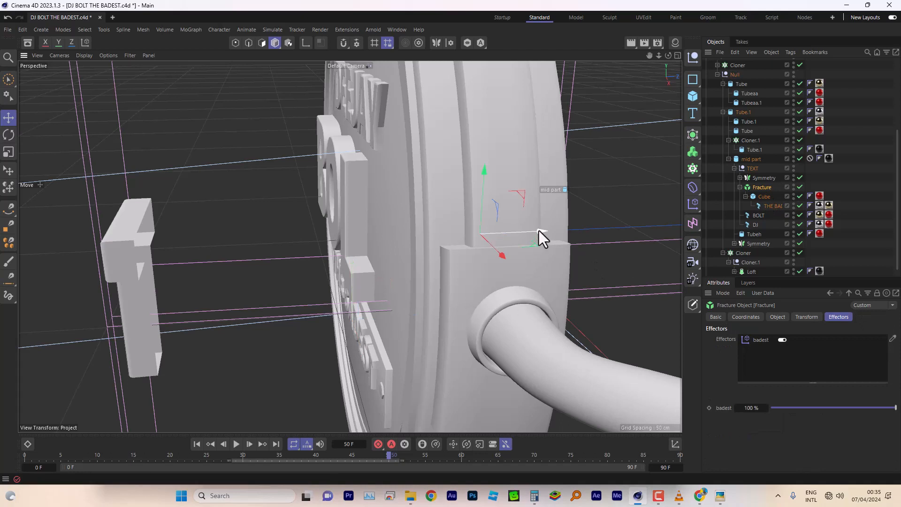
left_click_drag(541, 230, 539, 232)
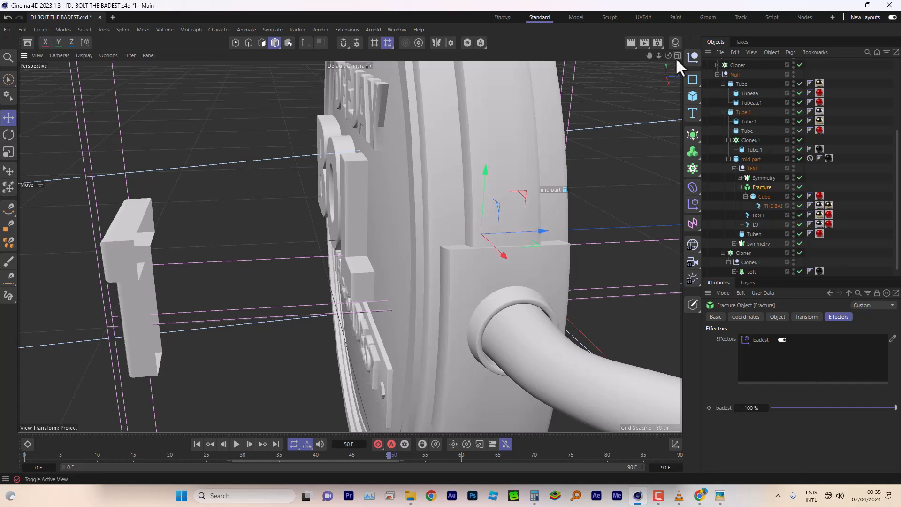
Nest the TEXT group's Symmetry object, which holds the small arrow ornaments beside THE BADEST, inside the Fracture object
left_click_drag(668, 56, 769, 46)
left_click_drag(659, 56, 511, 56)
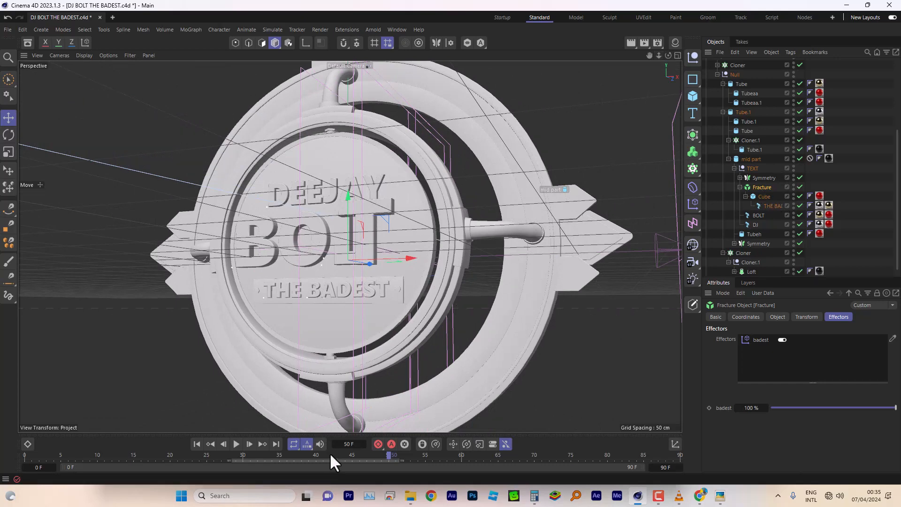
mouse_move(330, 452)
left_mouse_down()
mouse_move(248, 464)
mouse_move(346, 465)
mouse_move(268, 466)
mouse_move(338, 466)
left_mouse_up()
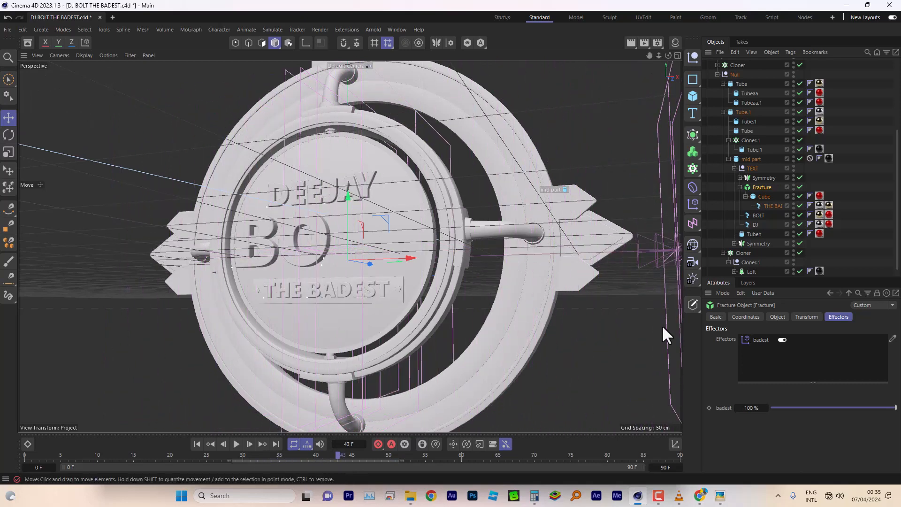
left_click(752, 234)
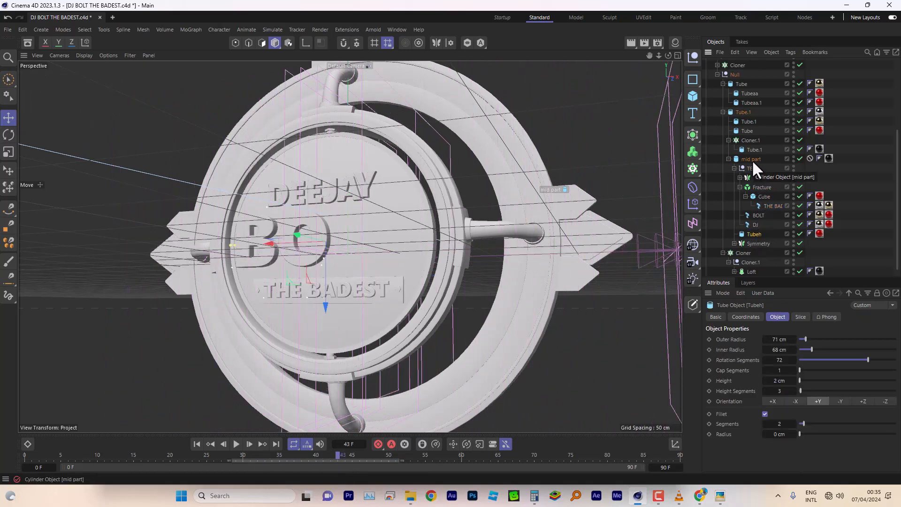
left_click(399, 291)
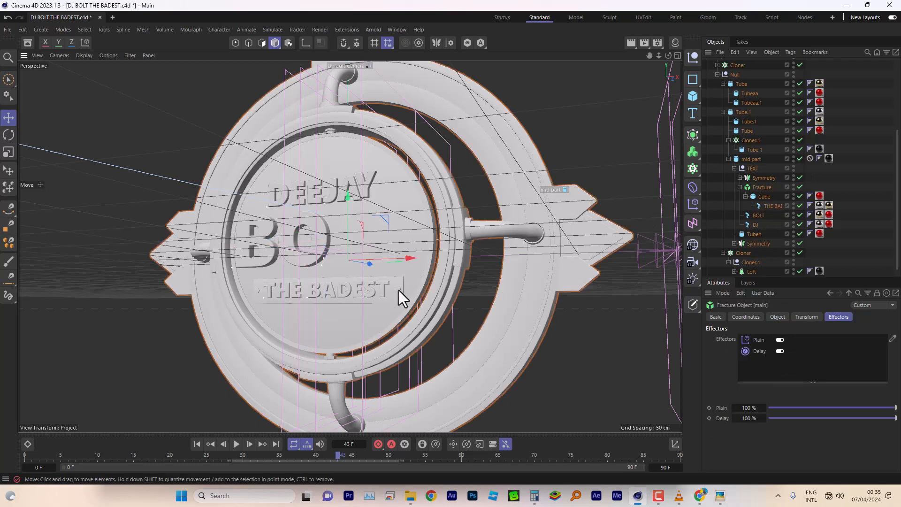
scroll(398, 289, "up", 8)
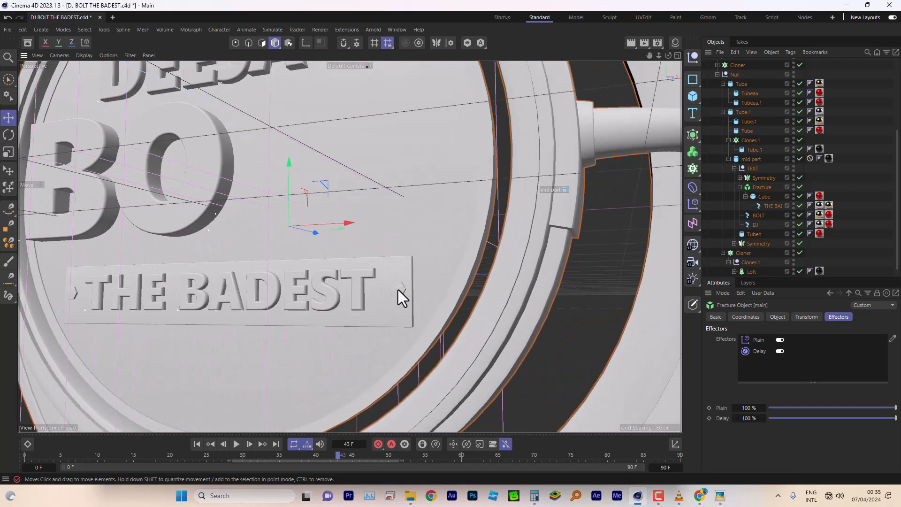
left_click(398, 289)
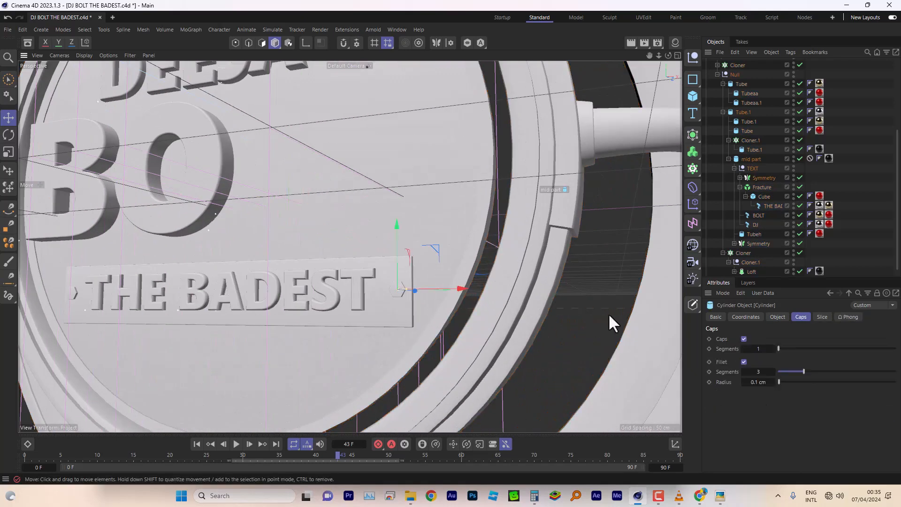
left_click(761, 178)
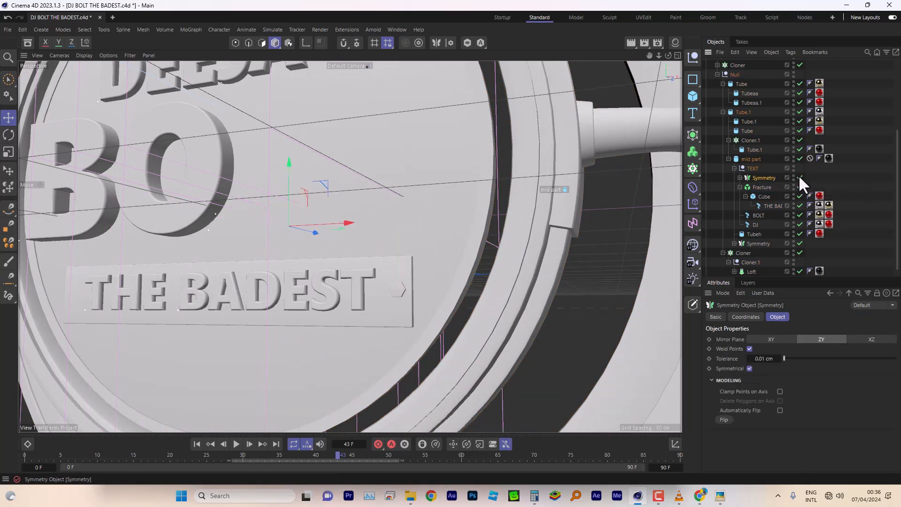
left_click_drag(754, 177, 761, 187)
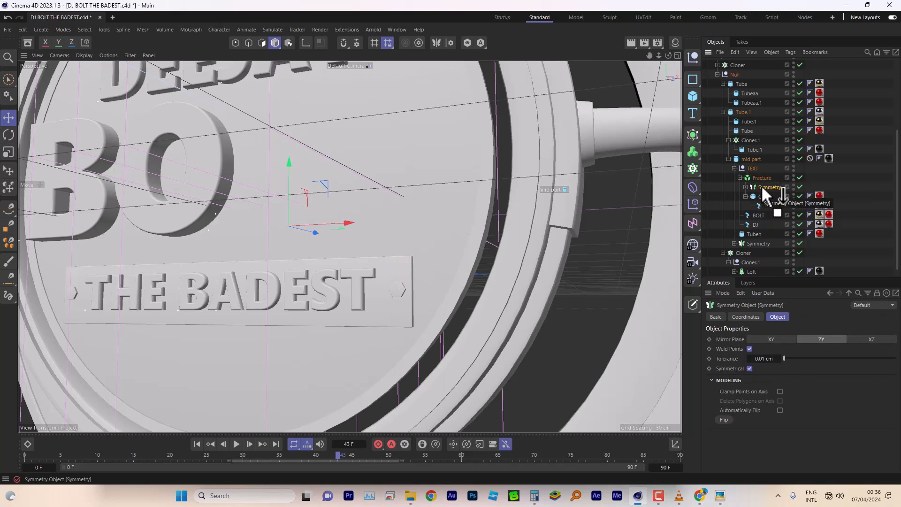
Set the THE BADEST plate's Fracture object to Explode Segments mode and scrub the timeline to check the animation
scroll(365, 208, "down", 10)
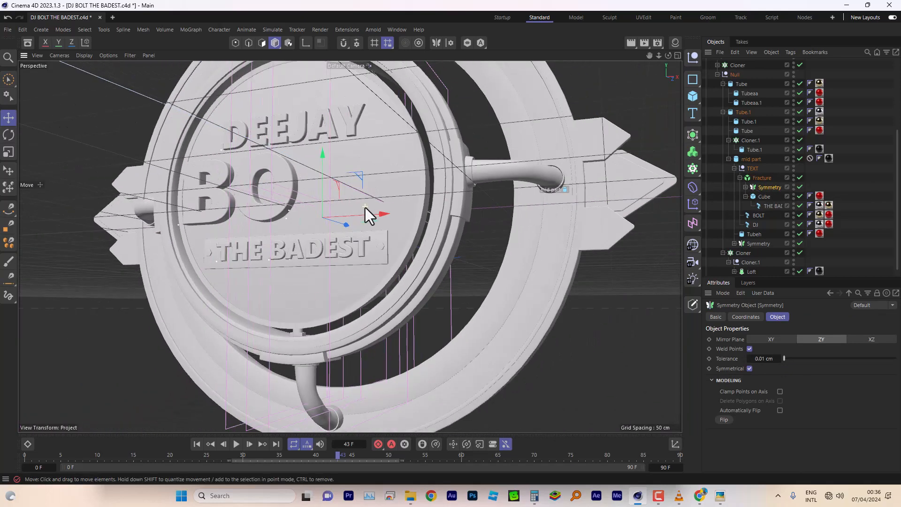
scroll(365, 207, "up", 2)
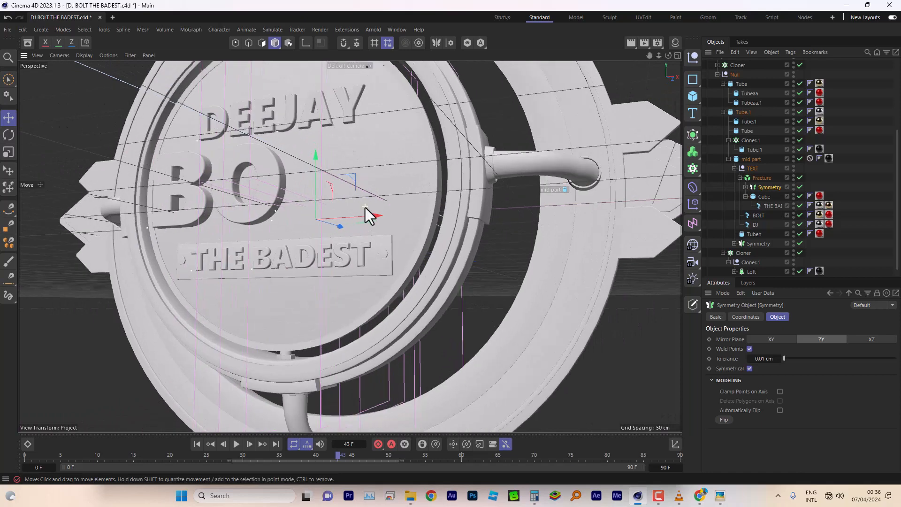
left_click(744, 186)
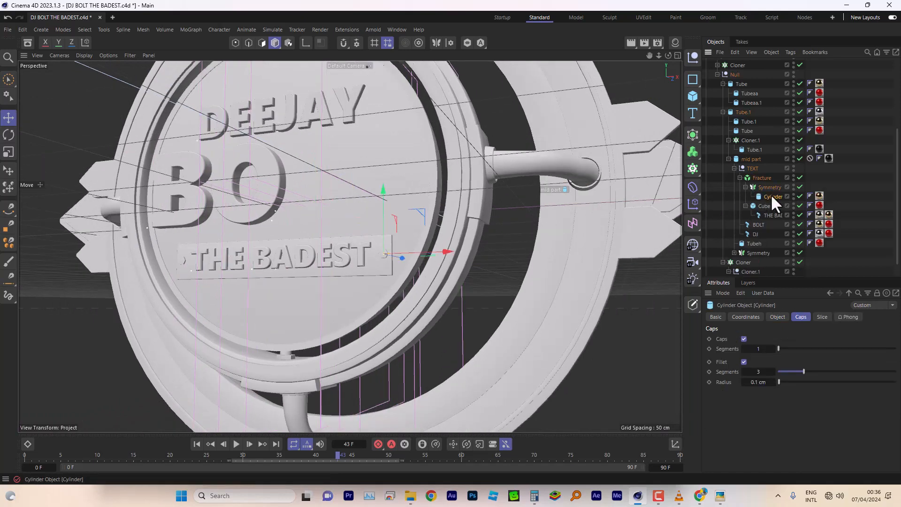
left_click(740, 177)
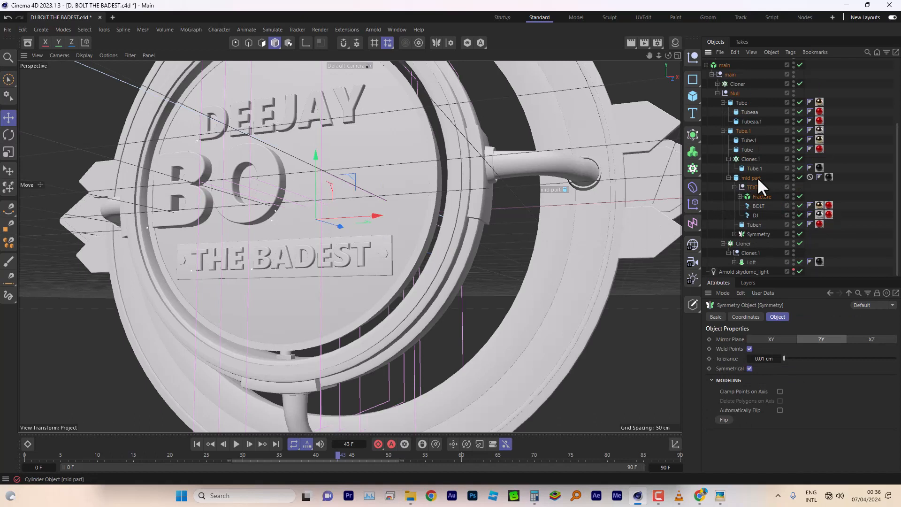
left_click(758, 196)
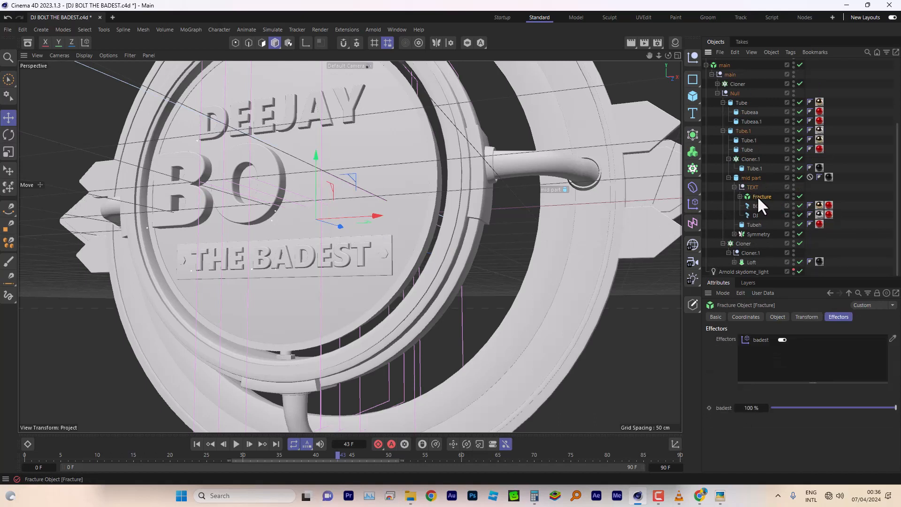
left_click(777, 316)
left_click(757, 341)
left_click(763, 366)
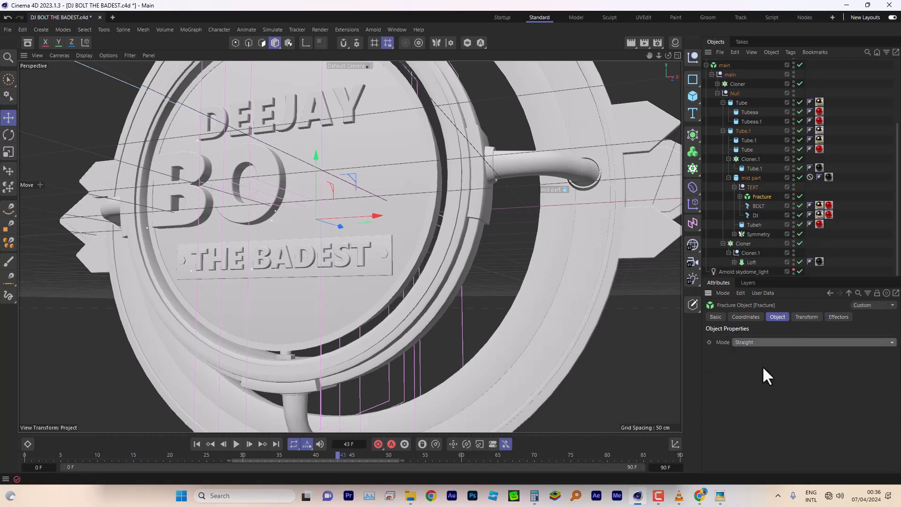
left_click_drag(337, 453, 192, 471)
left_click_drag(249, 476, 396, 477)
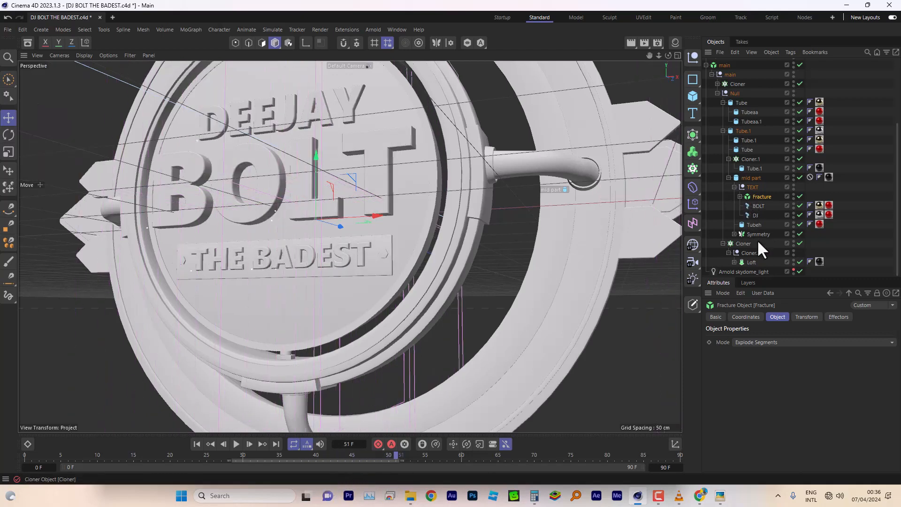
Set the Fracture object's mode to Explode Segments & Connect and scrub to frame 50
left_click(765, 342)
left_click(767, 375)
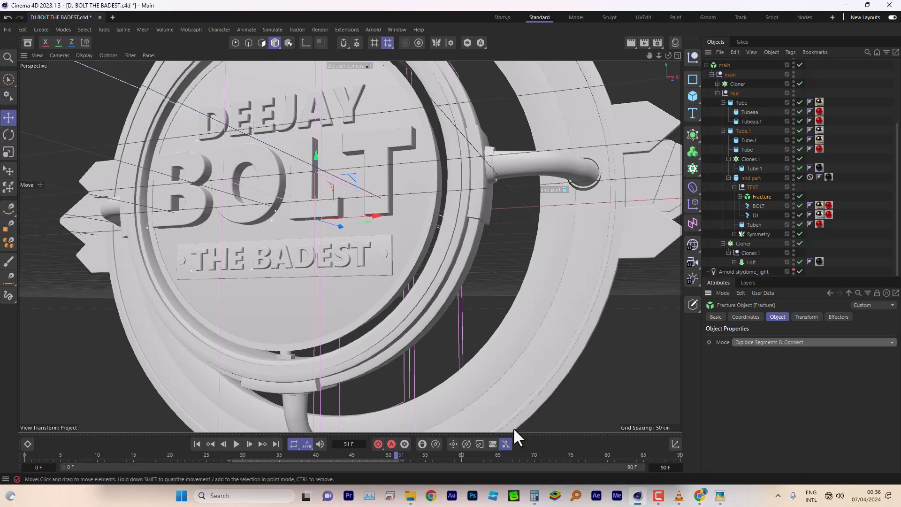
left_click_drag(367, 455, 388, 466)
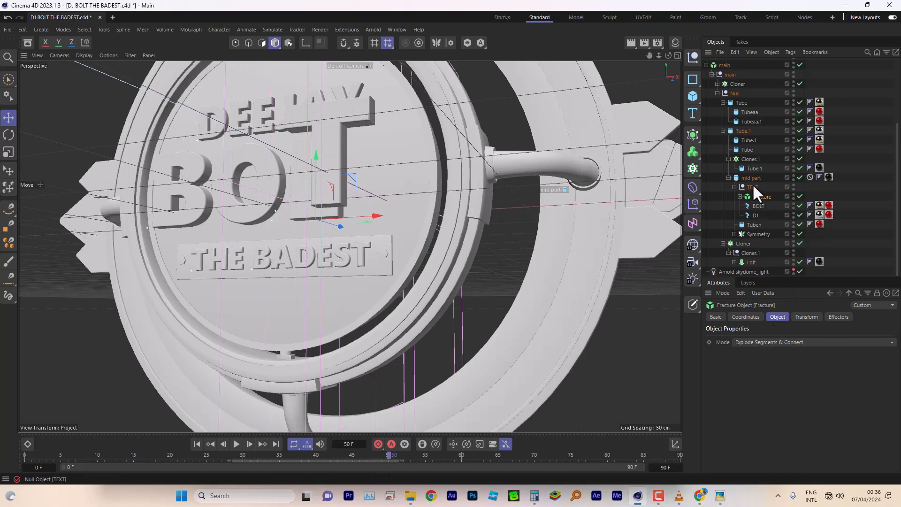
Set the badest effector's R.P rotation to 360°
scroll(739, 101, "up", 5)
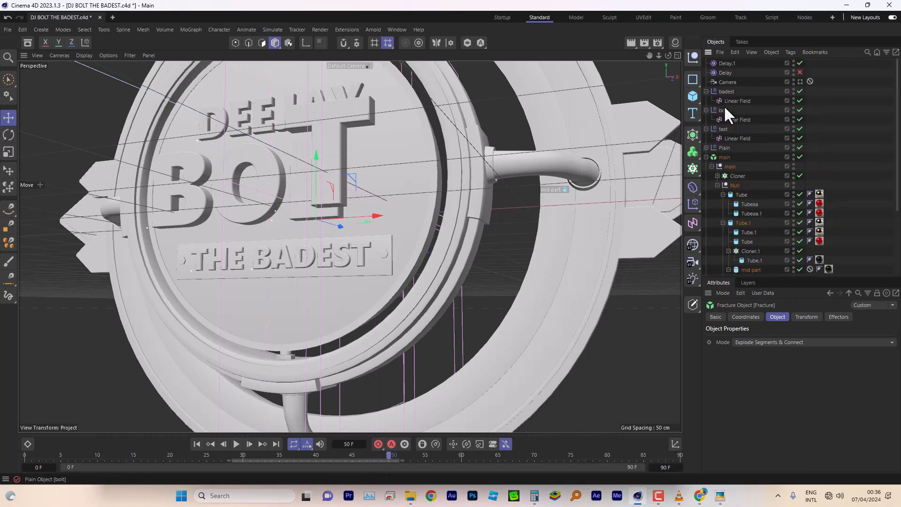
left_click(726, 91)
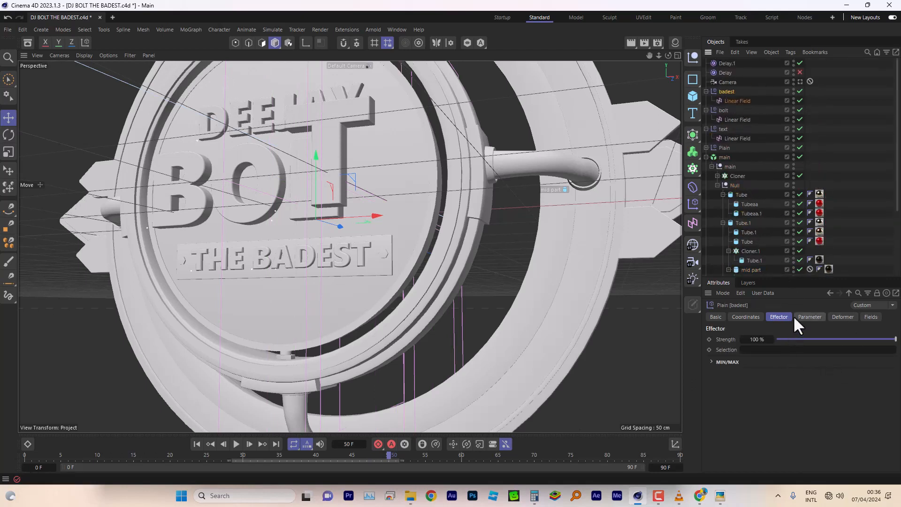
left_click(808, 317)
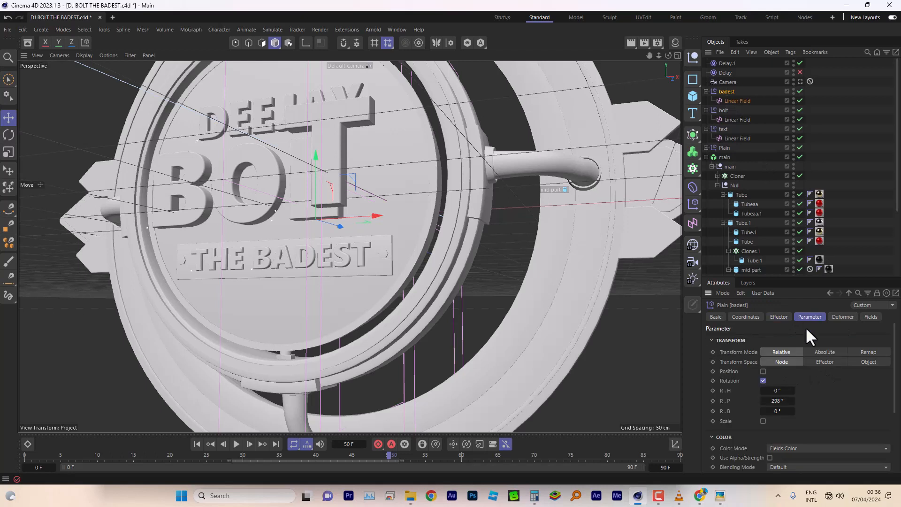
left_click(777, 401)
type("360")
key("Tab")
Enable Position on the badest effector with P.X and P.Y at 0 cm, and at frame 36 set P.Z to -287 cm
left_click(762, 371)
left_click(778, 392)
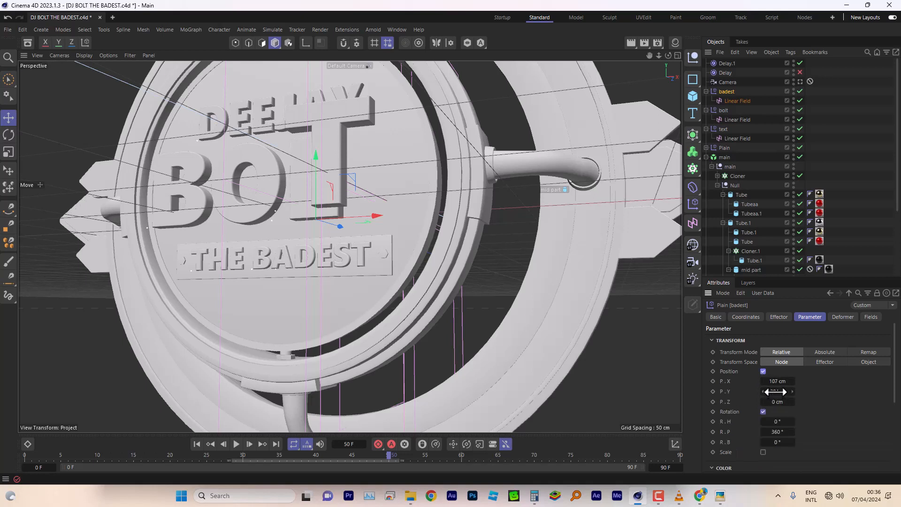
type("0")
left_click(779, 381)
type("0")
left_click(778, 403)
left_click_drag(391, 455, 287, 459)
left_click_drag(769, 403, 656, 403)
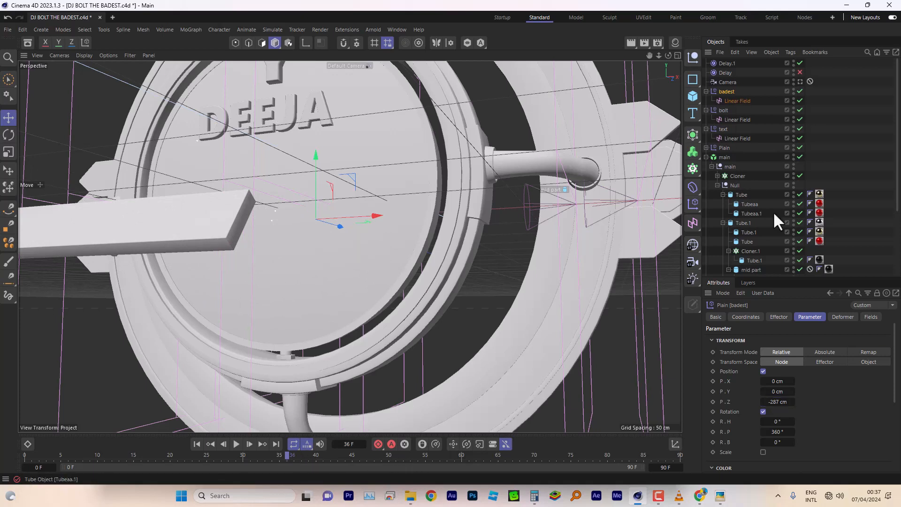
Add Delay.1 to the Fracture object's effectors list, after the badest effector
scroll(774, 214, "down", 5)
left_click(756, 194)
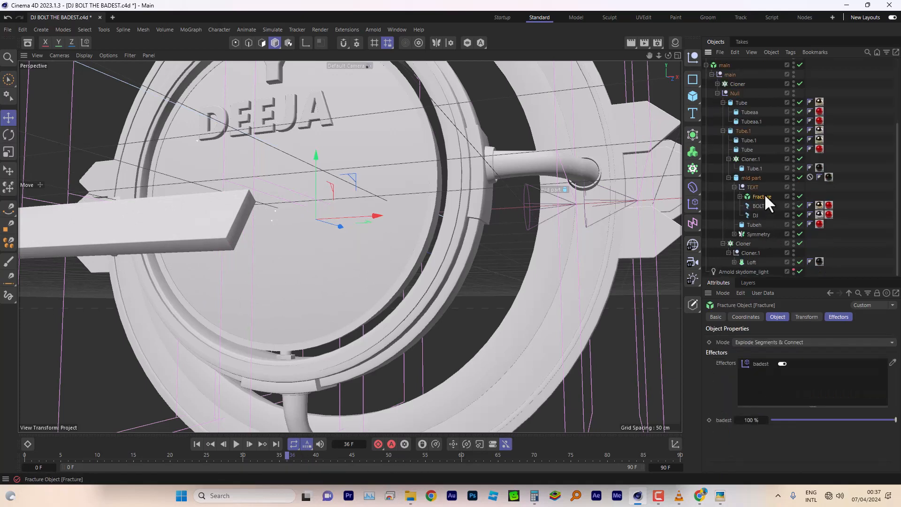
scroll(761, 181, "up", 3)
scroll(757, 170, "up", 2)
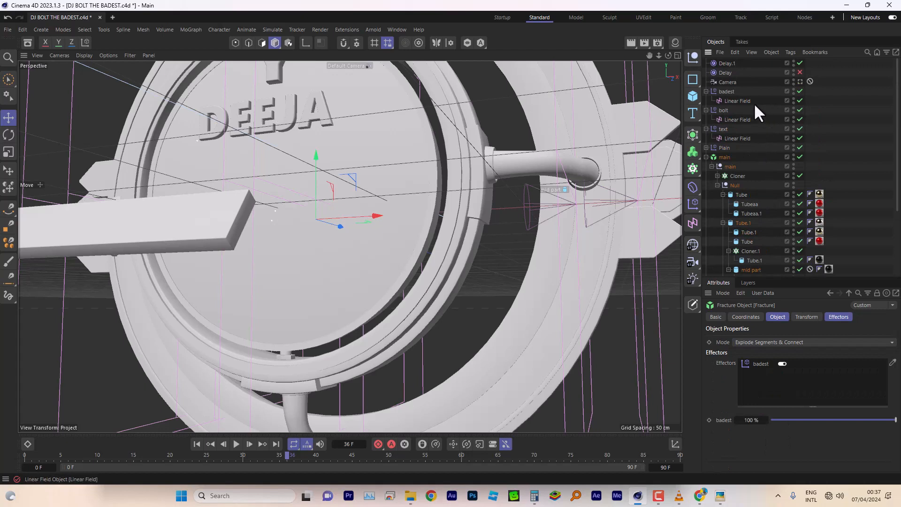
left_click_drag(724, 62, 770, 370)
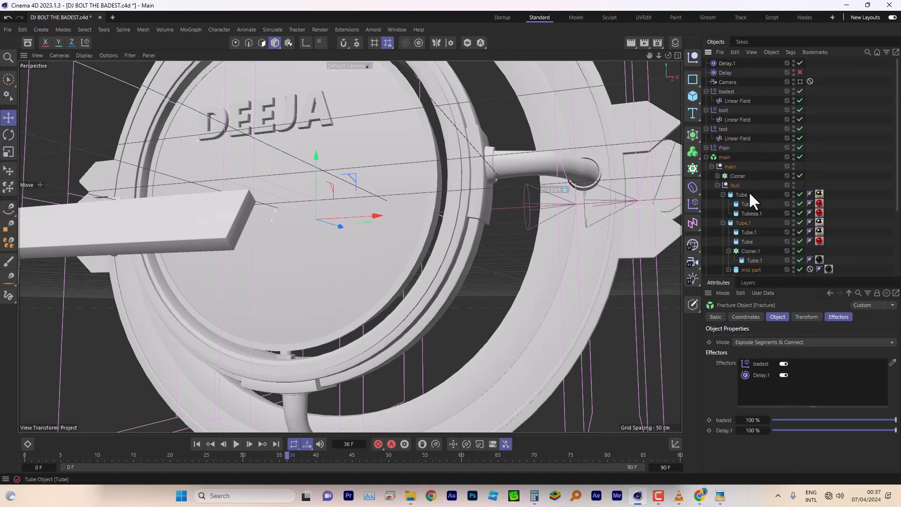
Add Delay.1 to the BOLT text's letter effects and check the DJ text's letter effects
scroll(749, 194, "down", 5)
left_click(757, 205)
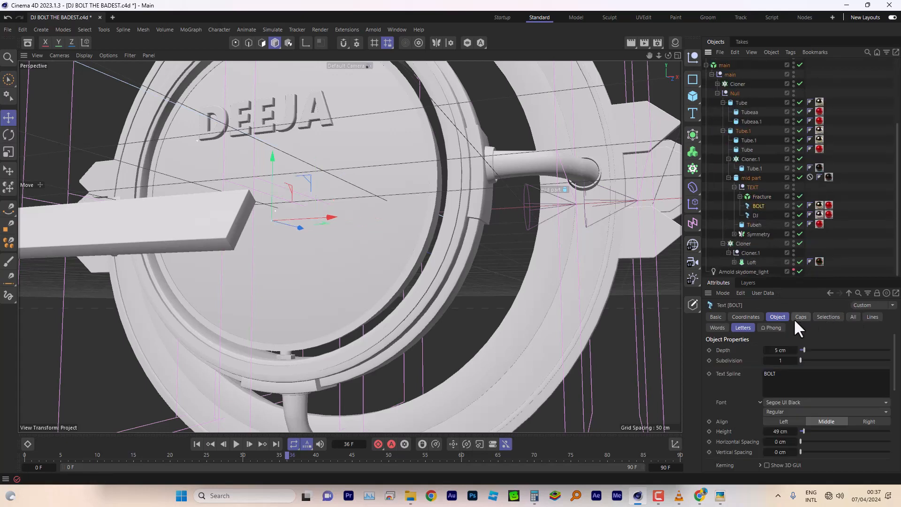
left_click(743, 328)
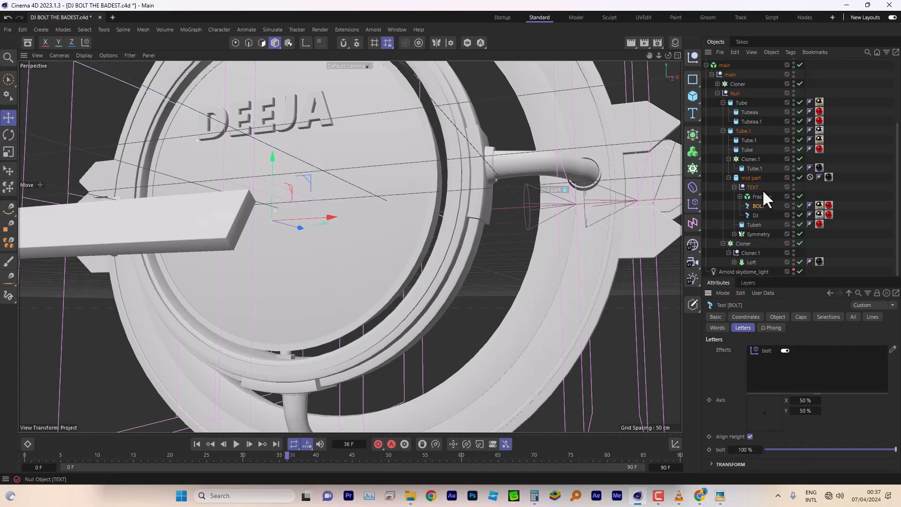
scroll(762, 189, "up", 5)
left_click_drag(727, 63, 772, 368)
scroll(749, 213, "down", 5)
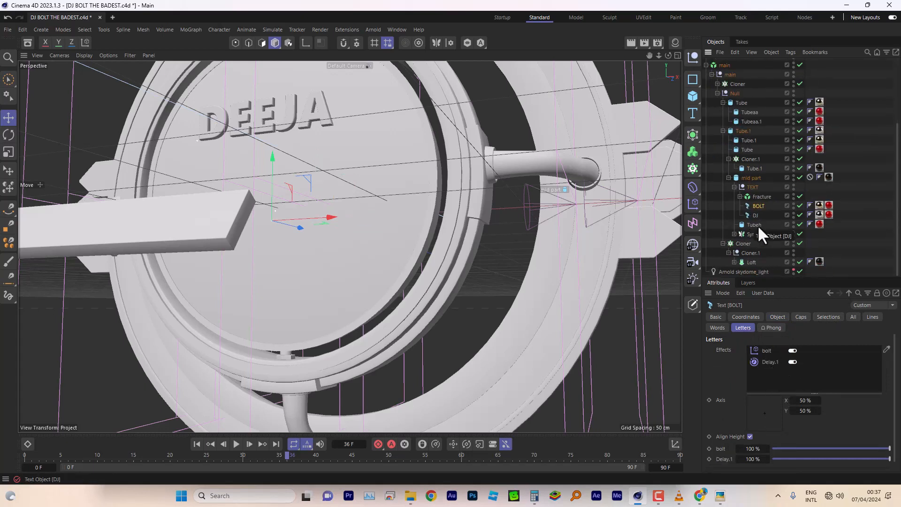
left_click(754, 215)
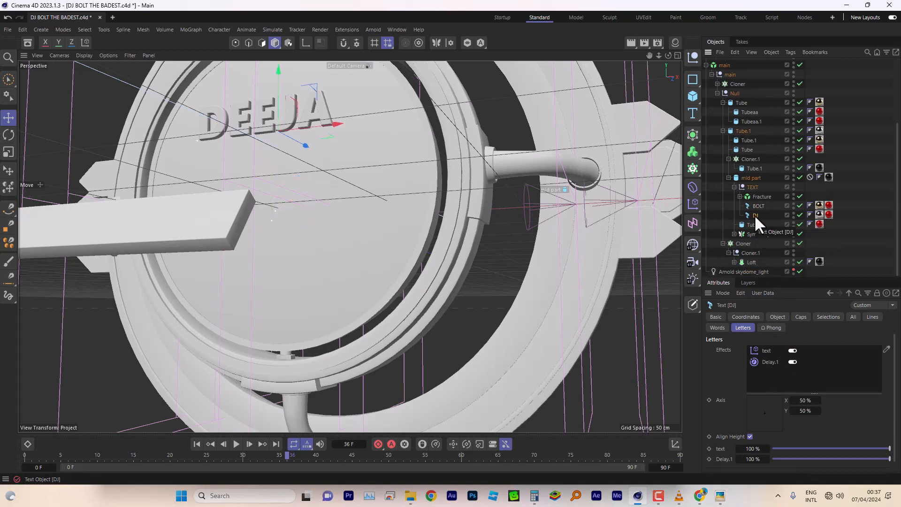
Enable the Delay effector and view the scene through the Camera from the start of the animation
scroll(754, 215, "up", 5)
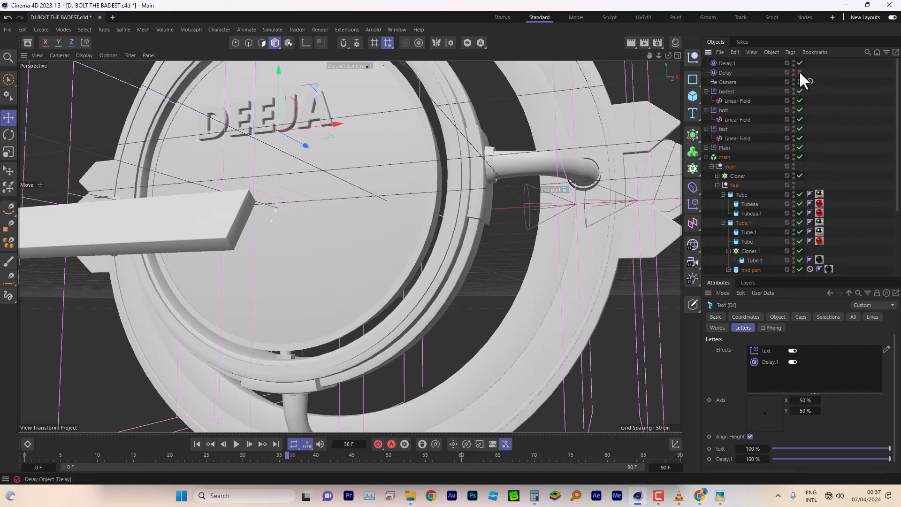
left_click(800, 73)
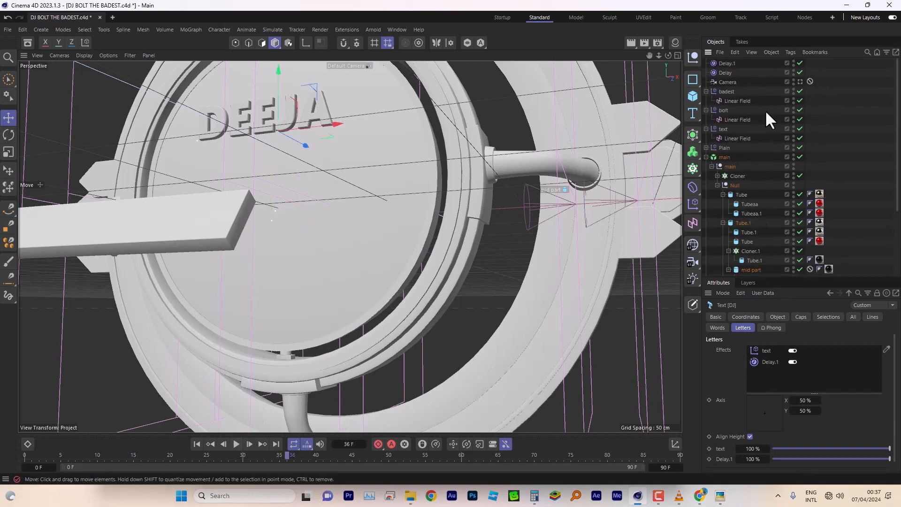
left_click(800, 82)
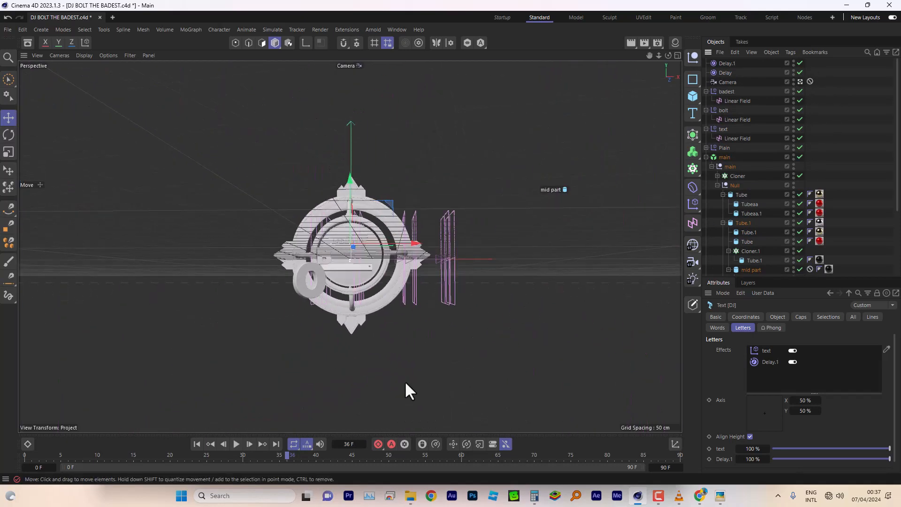
left_click(197, 444)
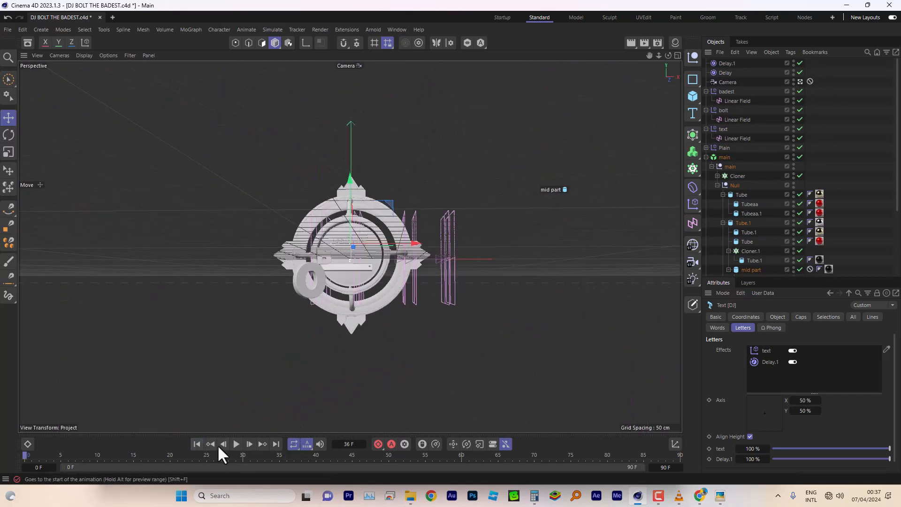
Group Delay.1, Delay, Camera, badest, bolt, text and Plain under one Null, and play the animation to preview it
left_click(706, 157)
left_click(707, 91)
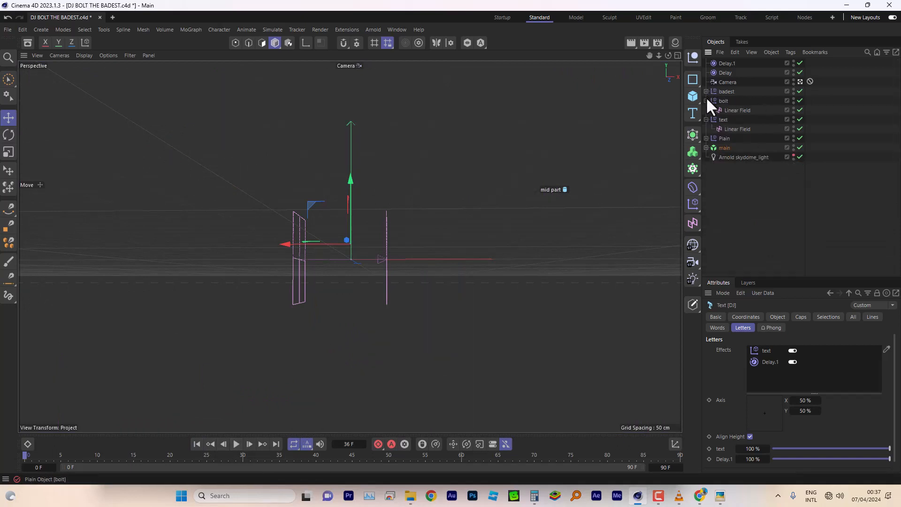
left_click(706, 101)
left_click(706, 110)
left_click(727, 118)
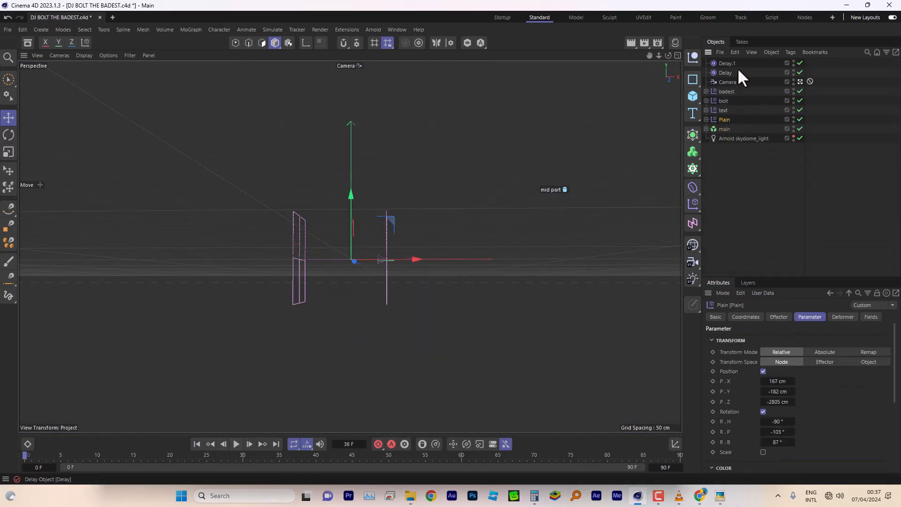
left_click(737, 62)
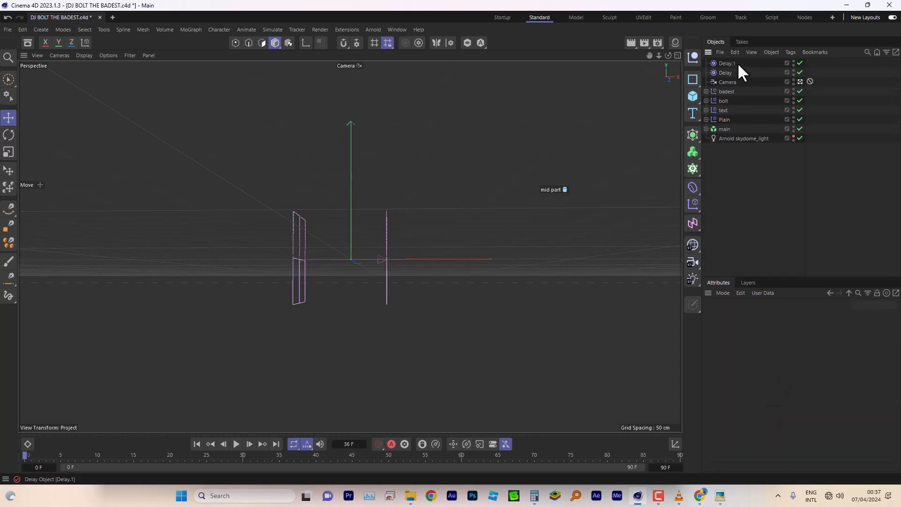
left_click_drag(739, 66, 726, 129)
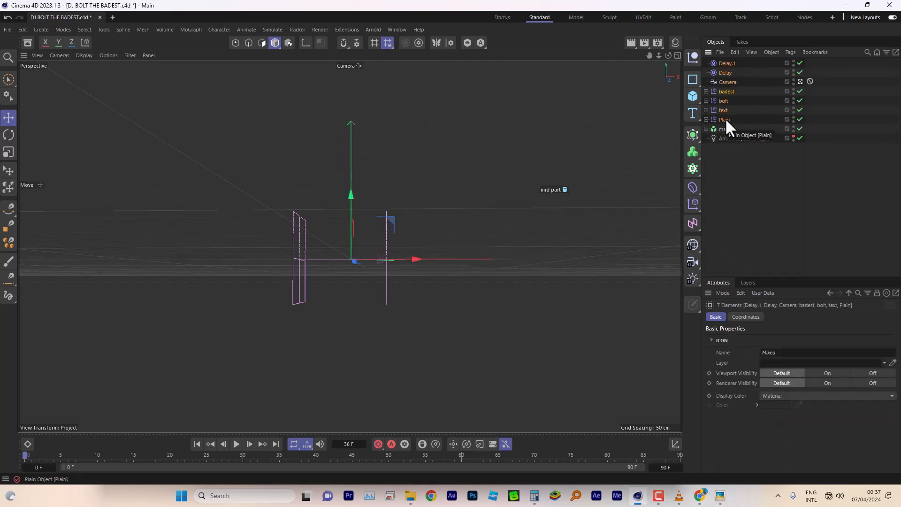
key("alt+g")
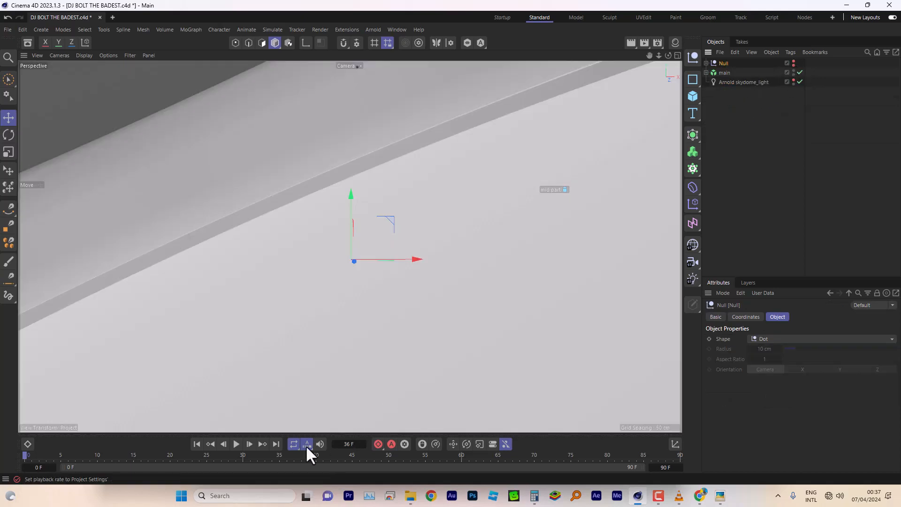
left_click(236, 444)
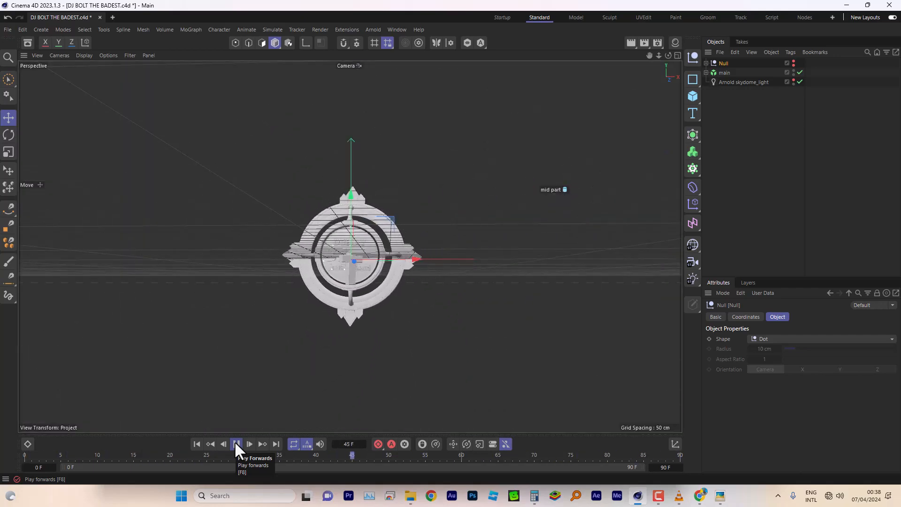
left_click(236, 444)
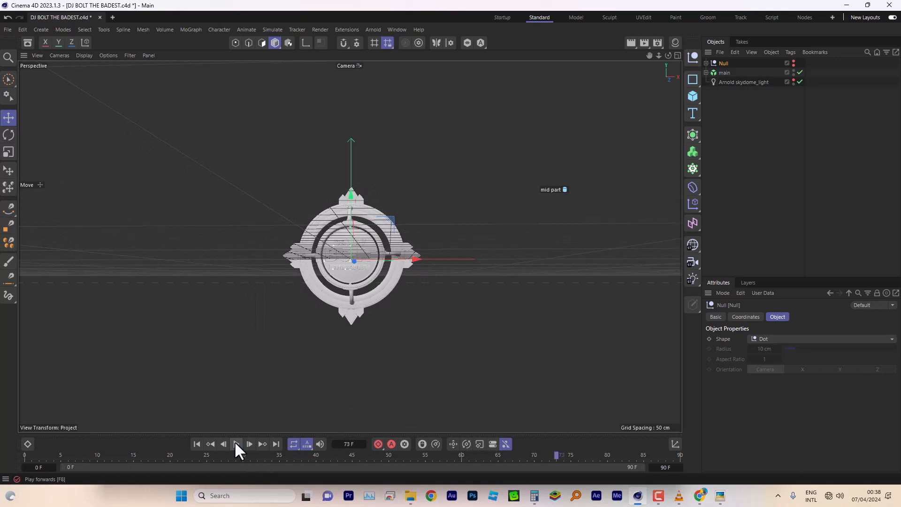
Enable Scale in the badest effector's transform parameters and scrub the timeline to frame 70 to check the plate
left_click(706, 63)
left_click(736, 218)
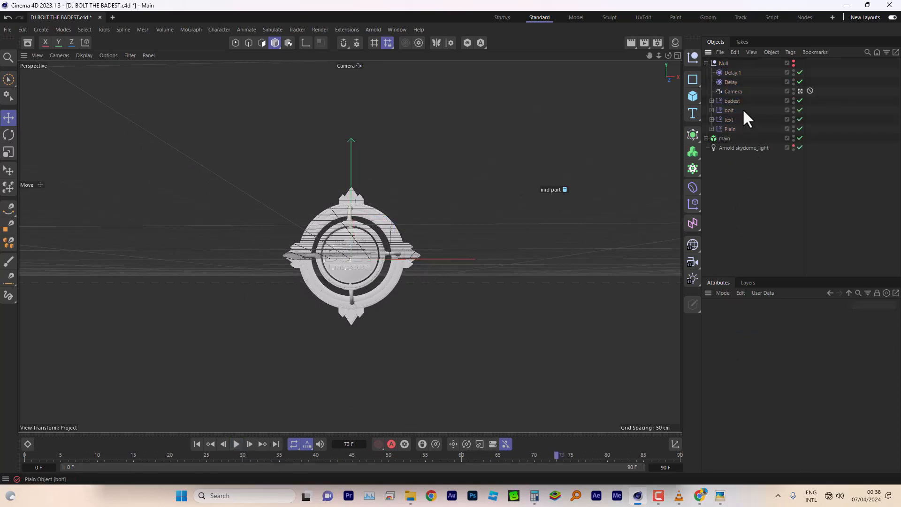
left_click(732, 100)
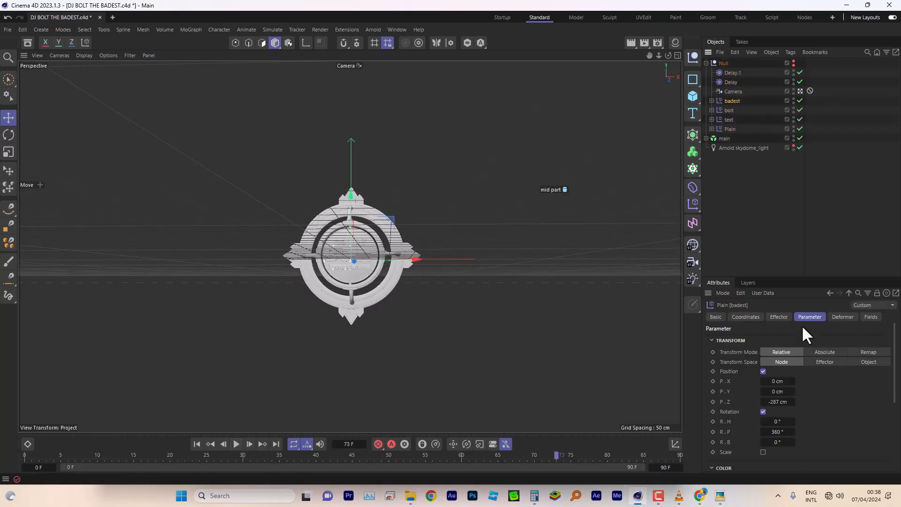
left_click(763, 451)
scroll(820, 440, "down", 5)
scroll(821, 441, "up", 2)
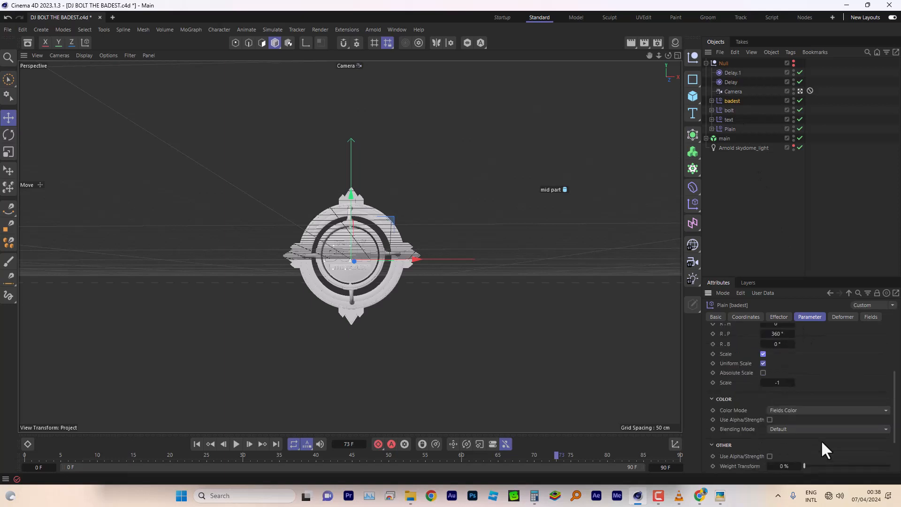
left_click_drag(249, 454, 536, 451)
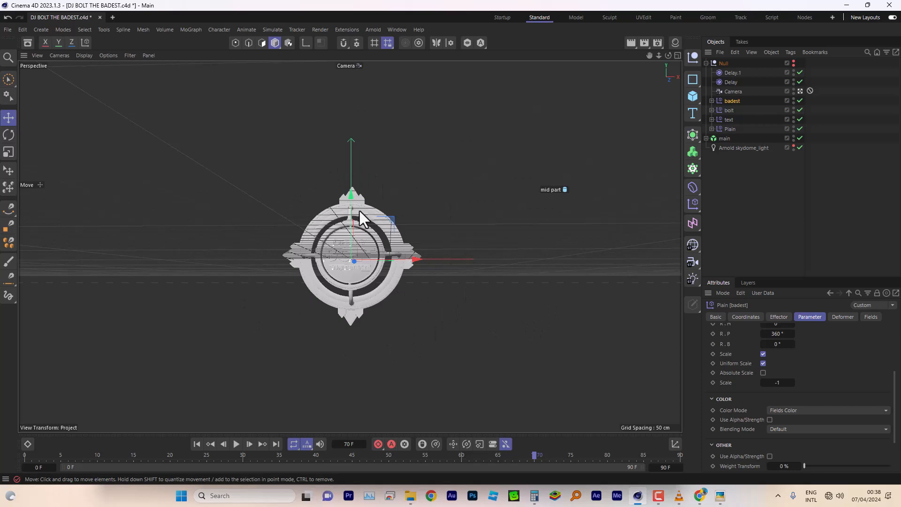
Switch to the Startup layout with the Arnold IPR window and move the timeline to frame 11
left_click(496, 18)
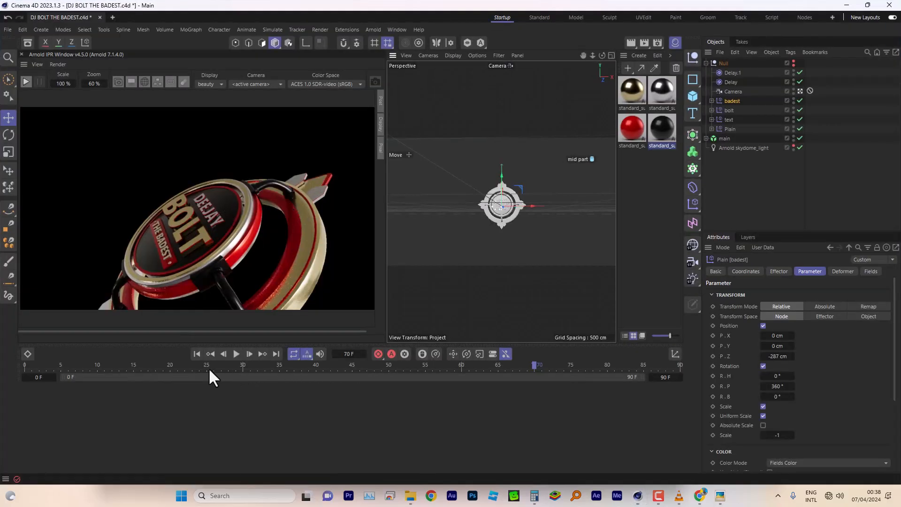
left_click_drag(241, 365, 104, 370)
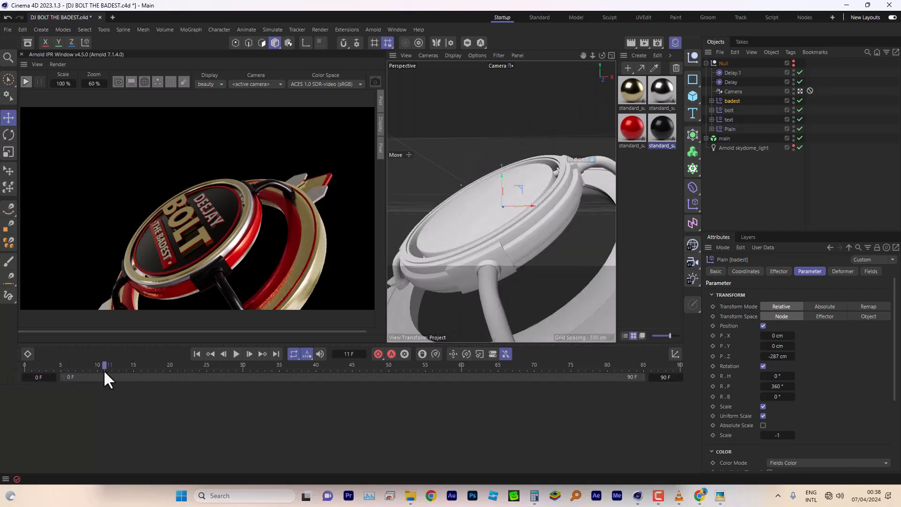